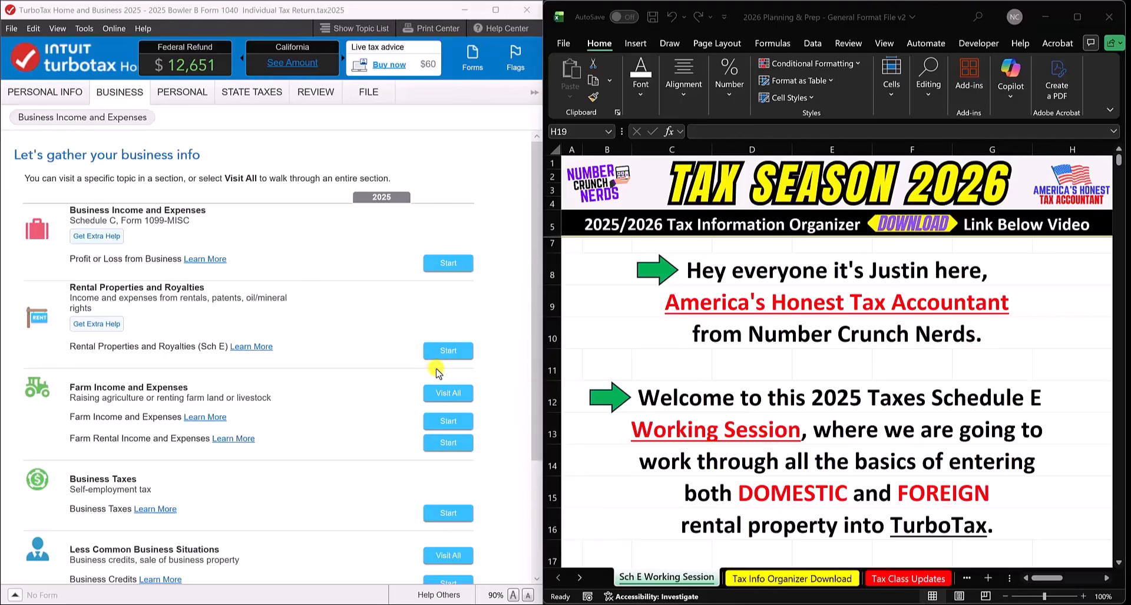
# Step: Start the Rental Properties and Royalties section, confirm rental income in 2025, and choose None of the above for real estate professional status
pyautogui.click(449, 349)
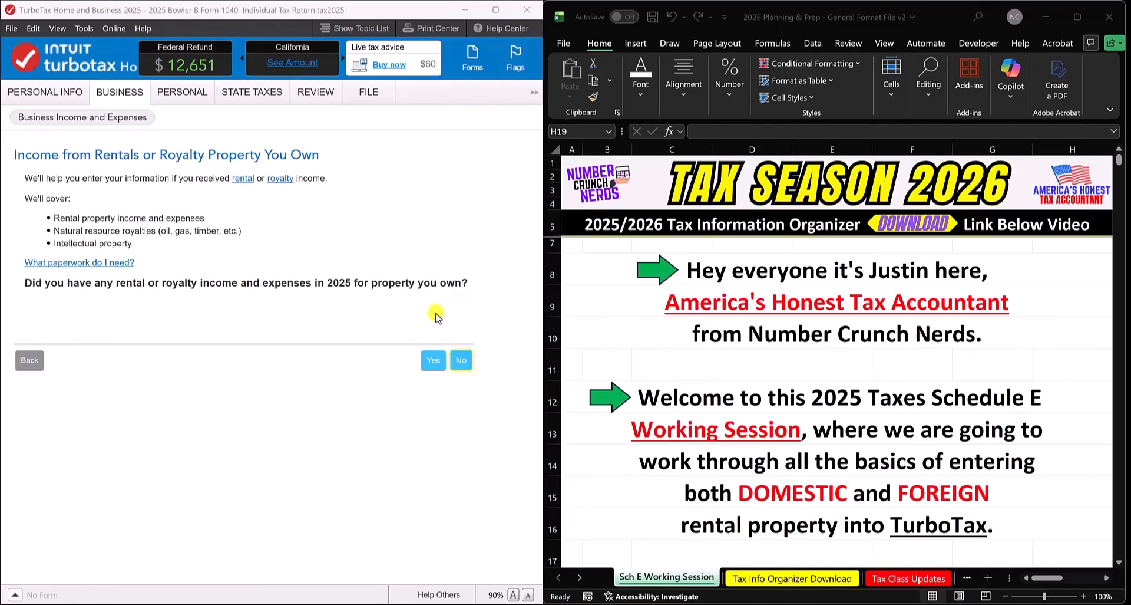
pyautogui.click(434, 360)
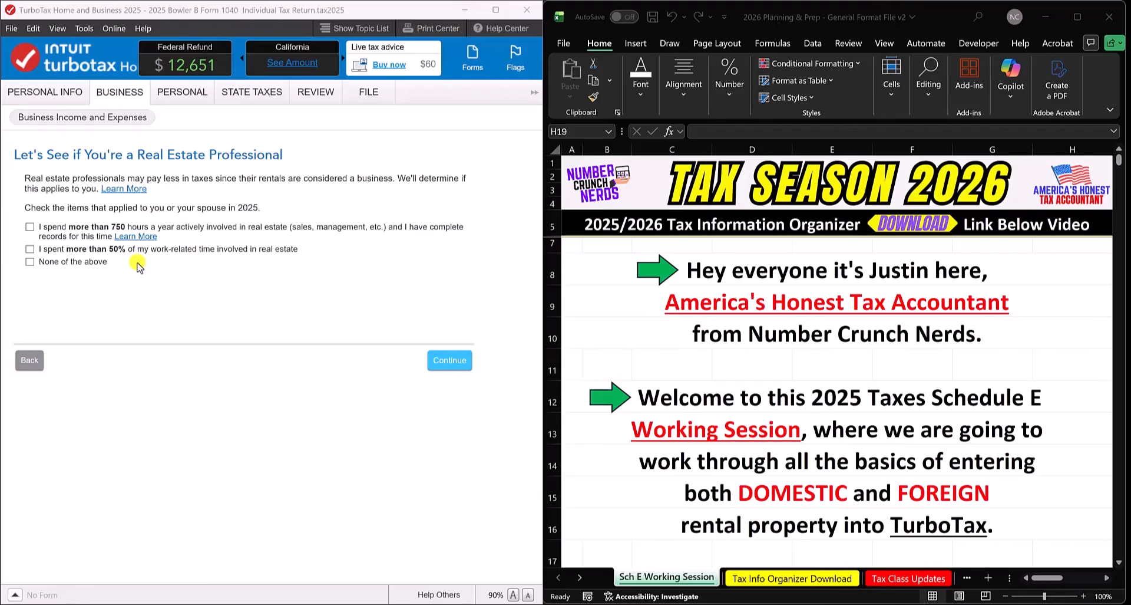
pyautogui.click(29, 262)
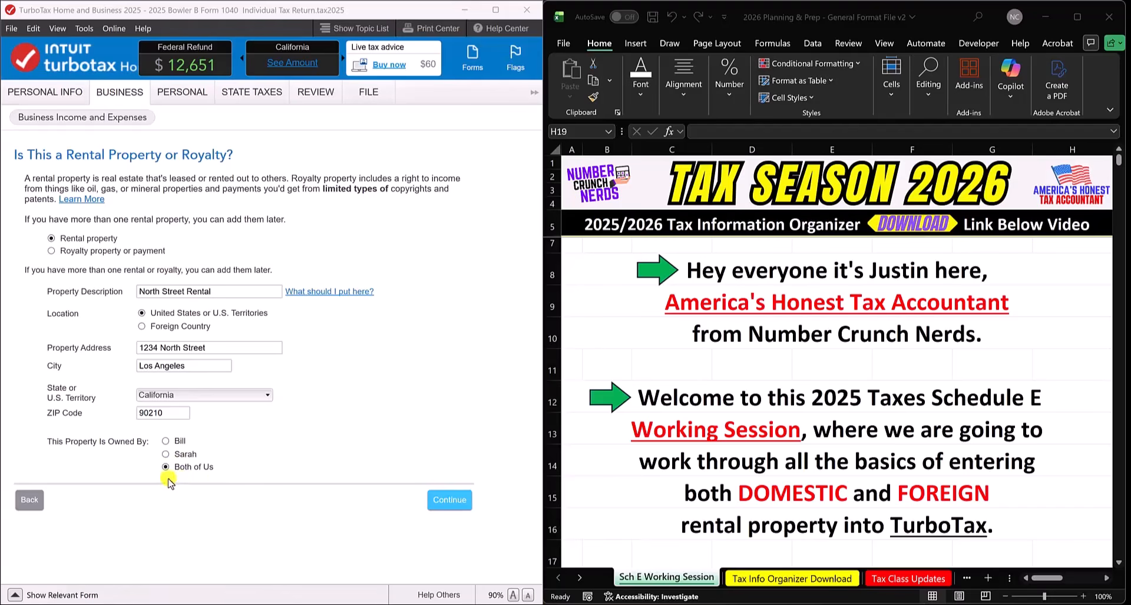
# Step: Accept the rental property's details, classify it as single family, and mark 2025 as the first year it was rented
pyautogui.click(433, 502)
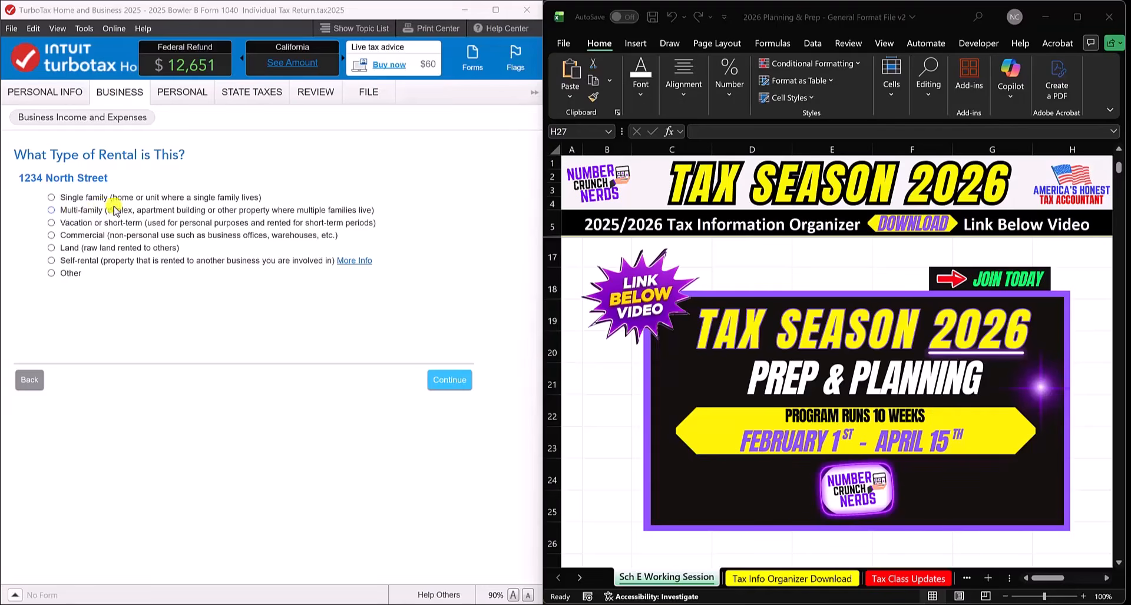
pyautogui.click(52, 197)
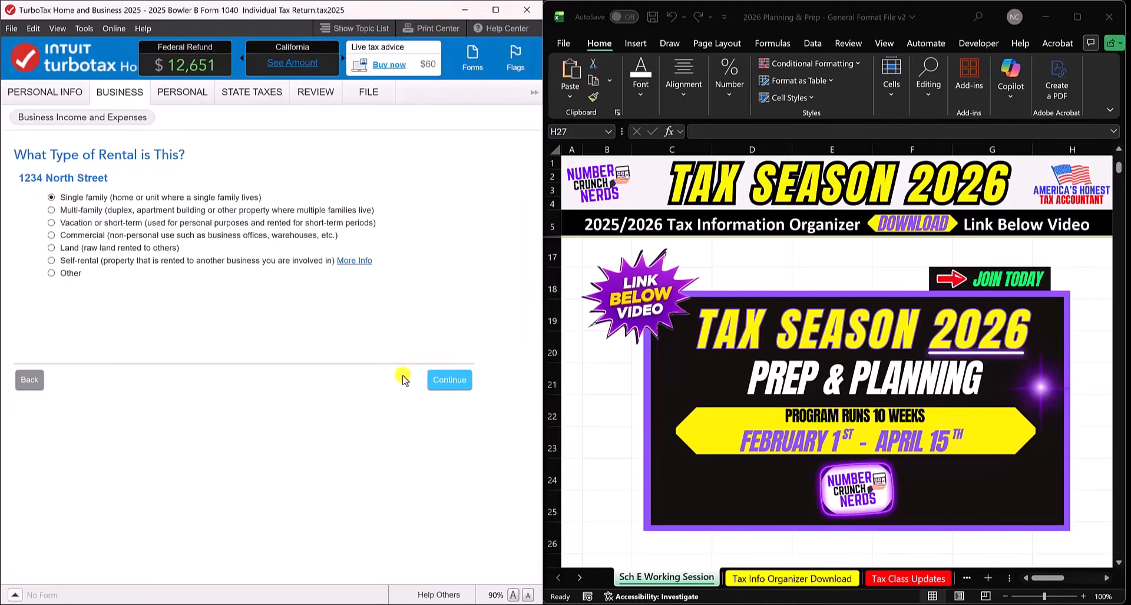
pyautogui.click(449, 382)
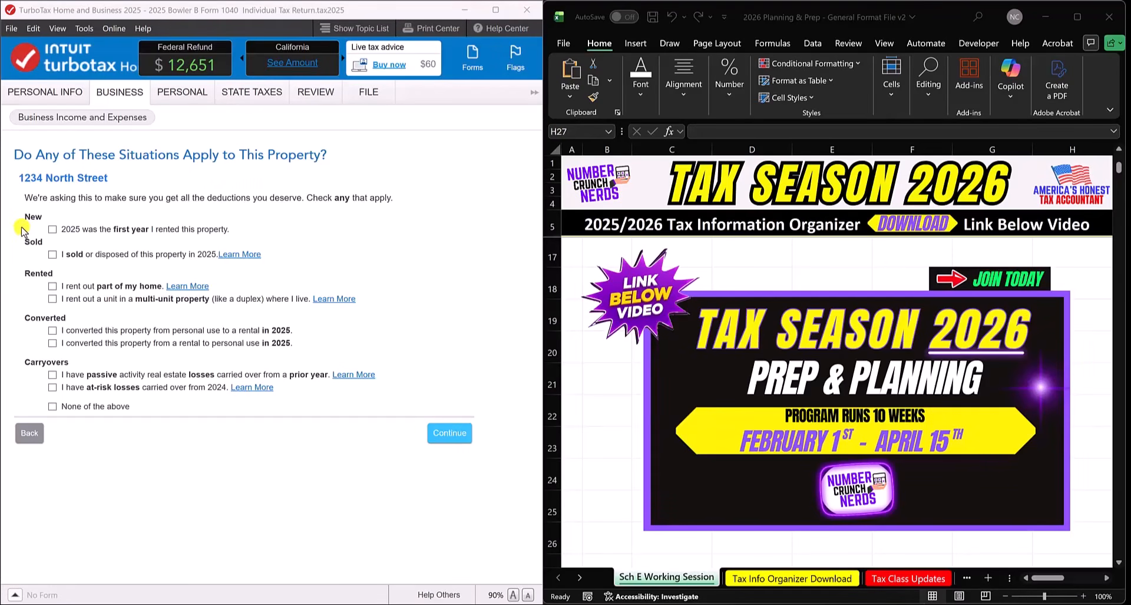
pyautogui.click(53, 230)
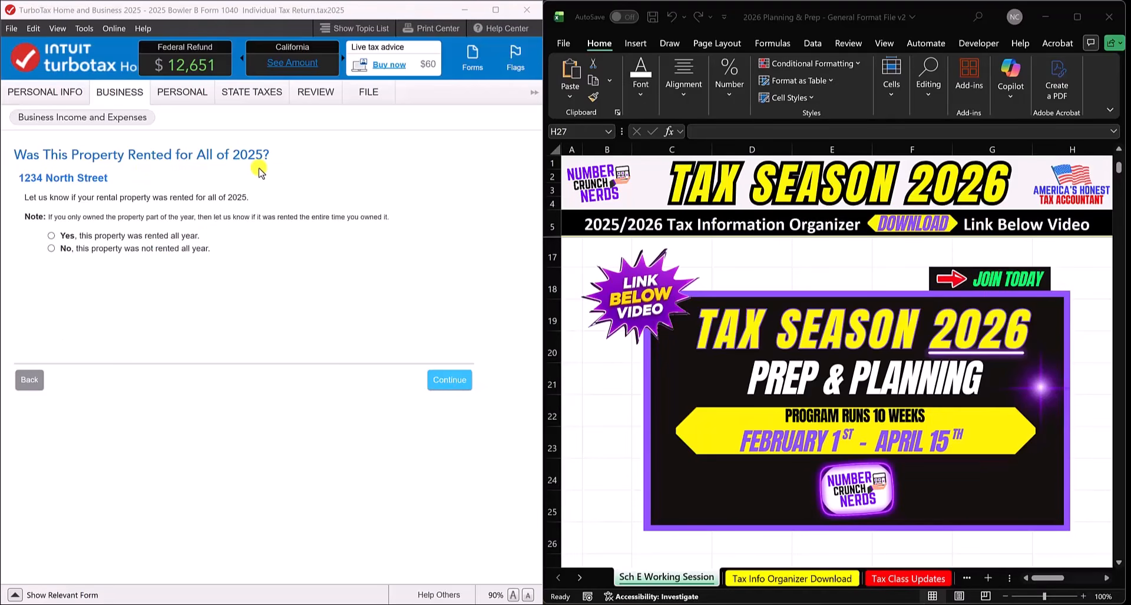
# Step: State that the property was not rented all year, and enter 184 fair rental days and 0 personal use days from the Rental Property Info sheet
pyautogui.click(52, 249)
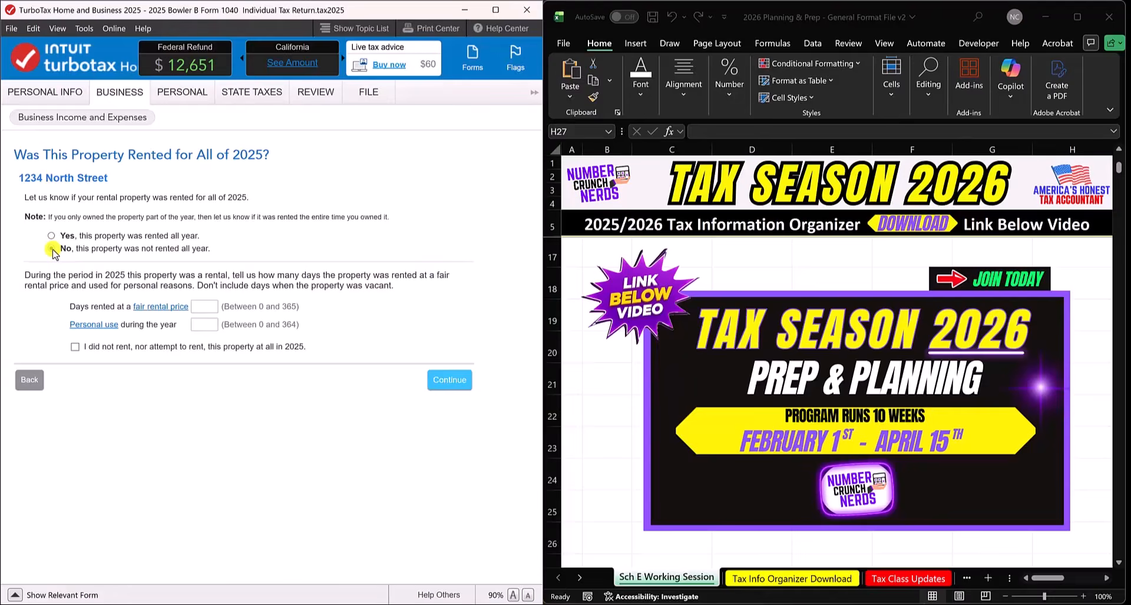
pyautogui.click(766, 577)
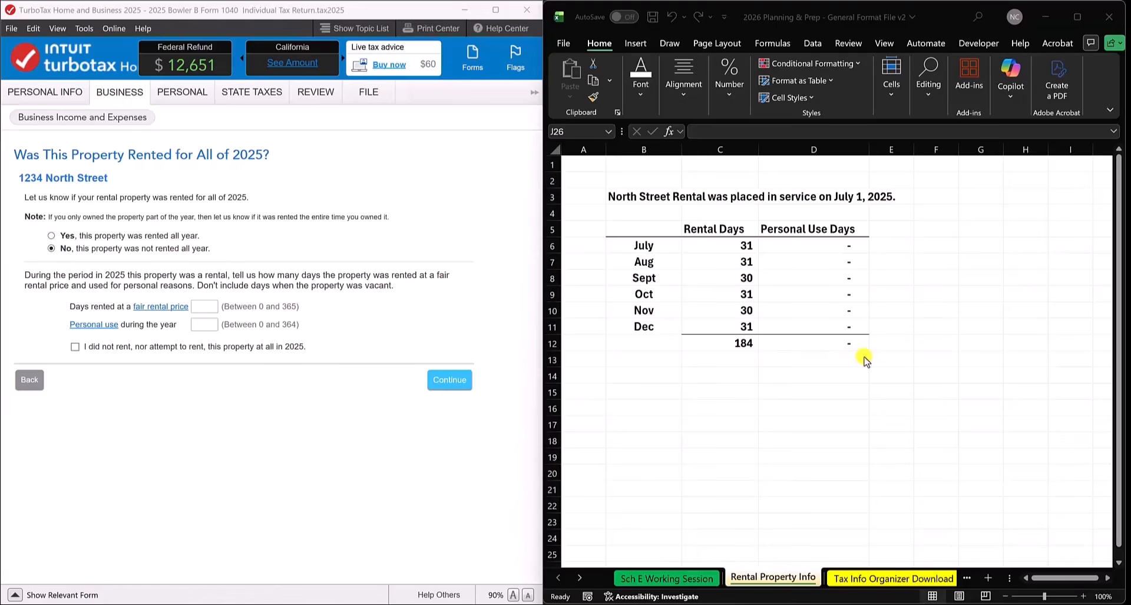
pyautogui.click(204, 305)
pyautogui.write('184')
pyautogui.press('Tab')
pyautogui.write('0')
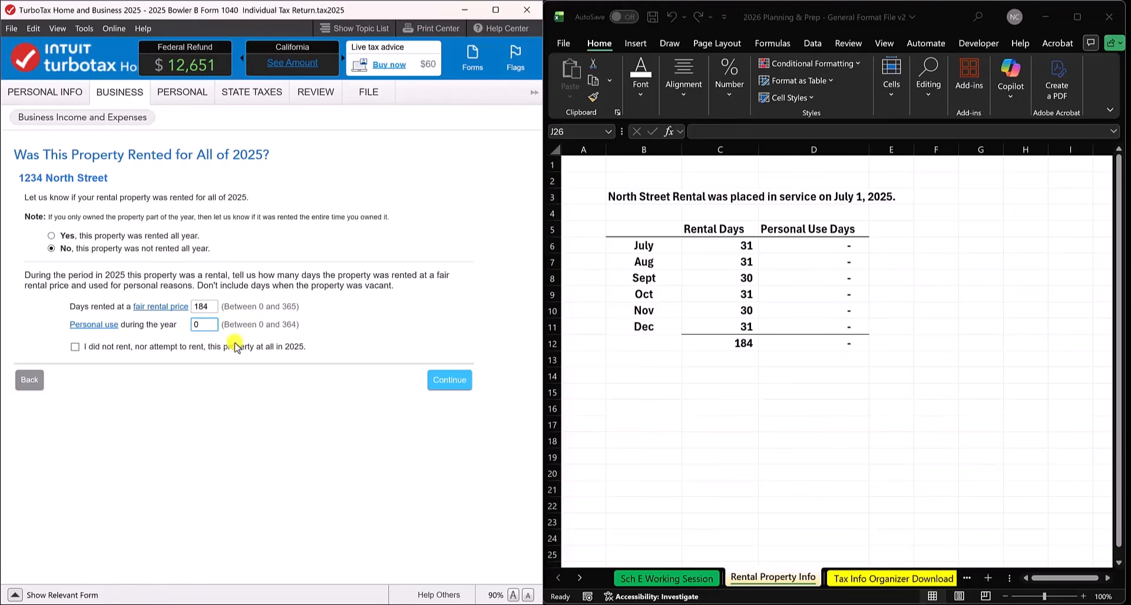
pyautogui.click(436, 384)
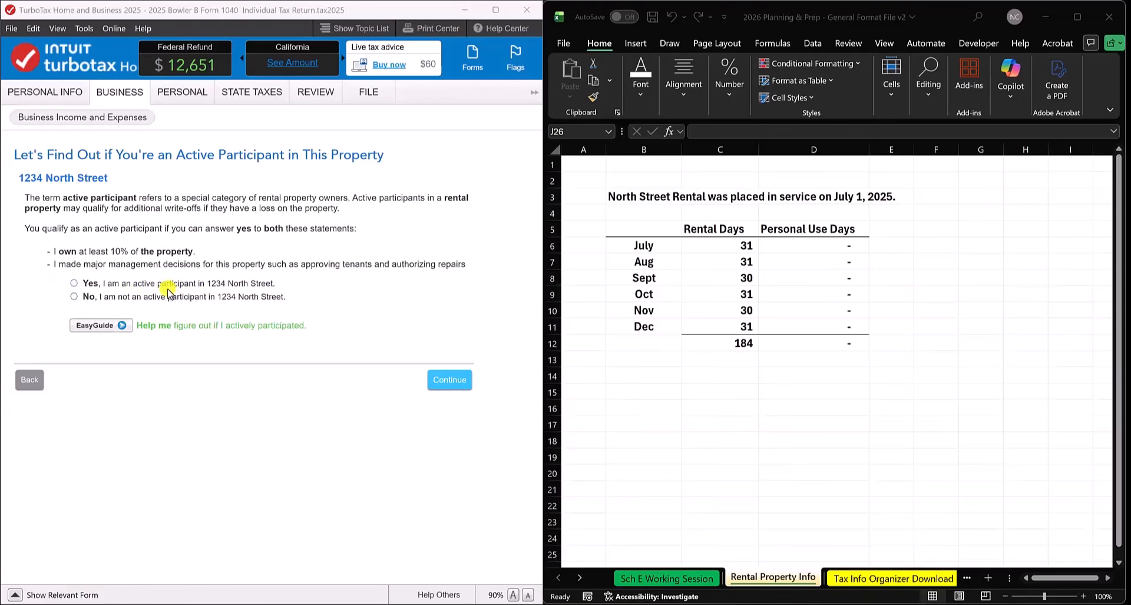
# Step: Declare active participation in the property, and state that work requiring a Form 1099 was paid for and 1099s were issued
pyautogui.click(74, 283)
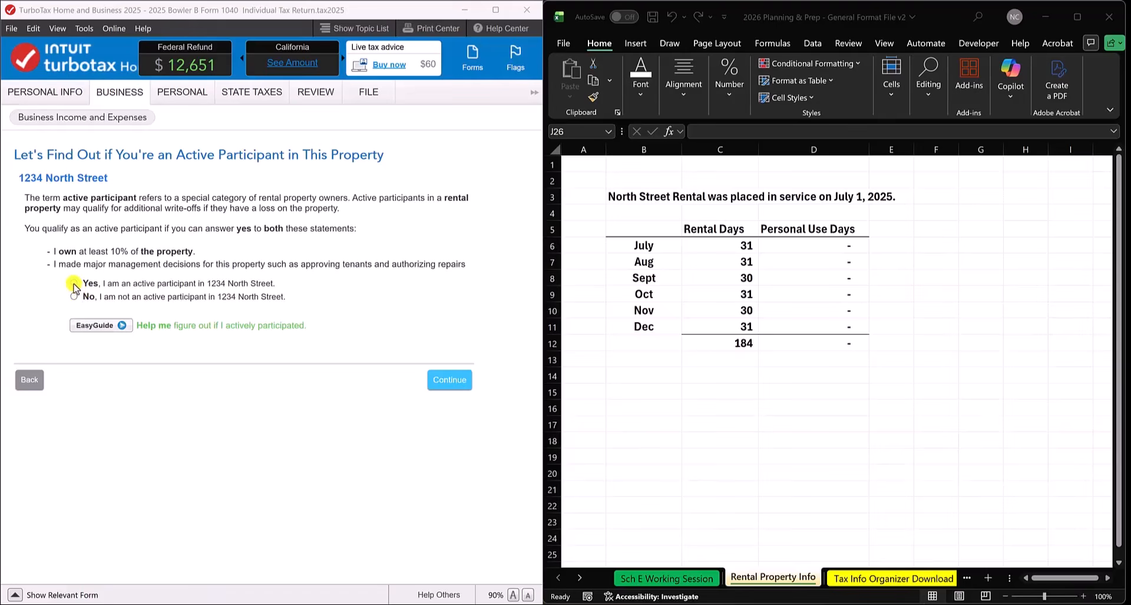
pyautogui.click(427, 382)
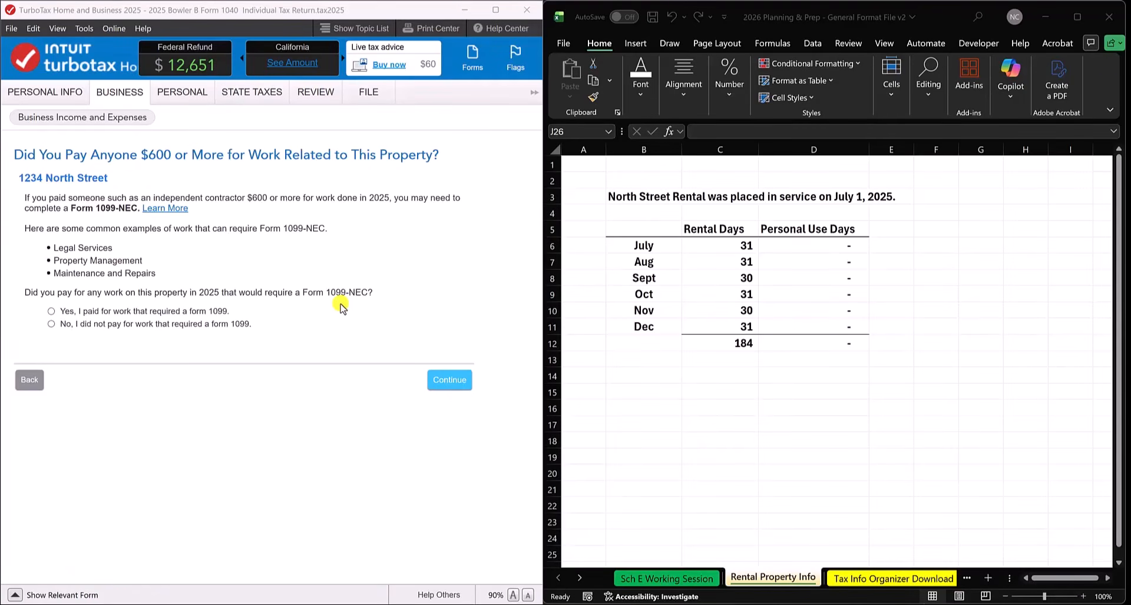
pyautogui.click(51, 311)
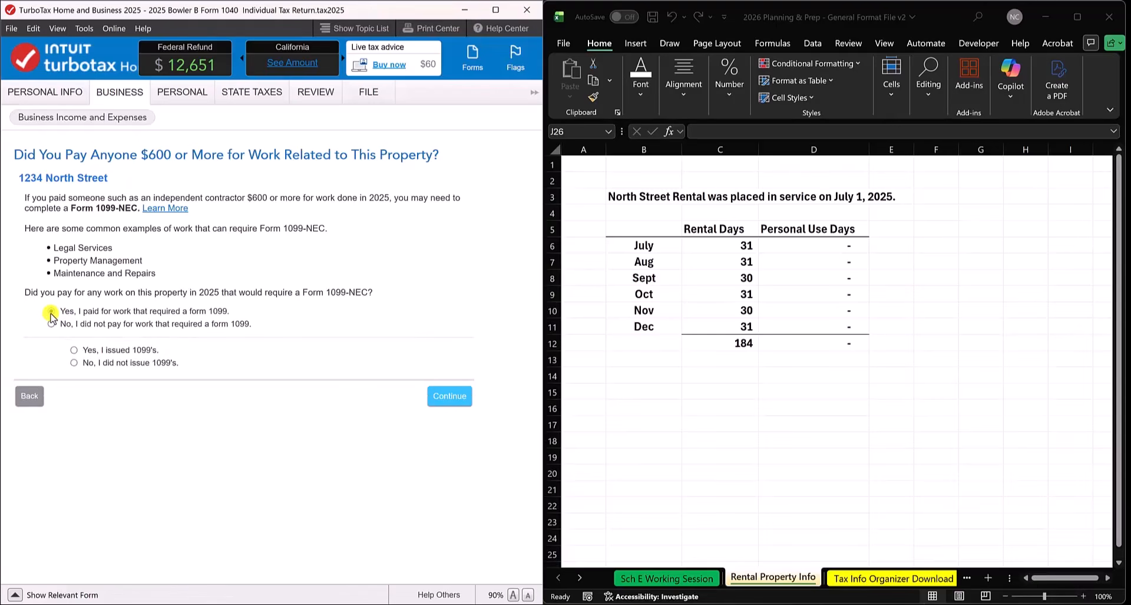
pyautogui.click(73, 350)
pyautogui.click(443, 402)
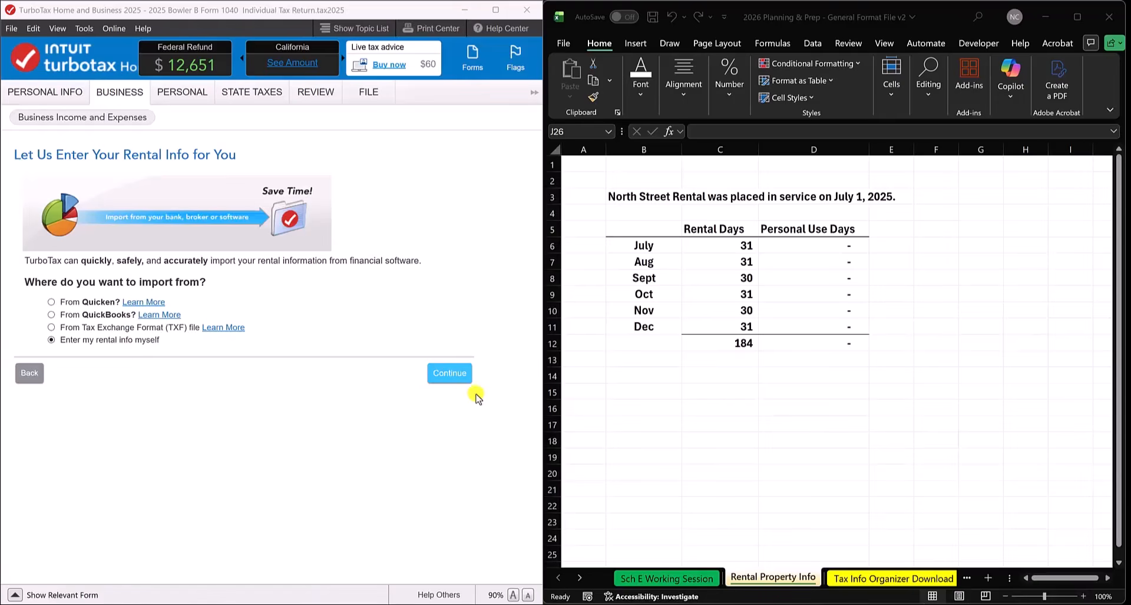
# Step: Accept manual rental entry and no designated areas, and answer No to the property having been a past residence
pyautogui.click(449, 372)
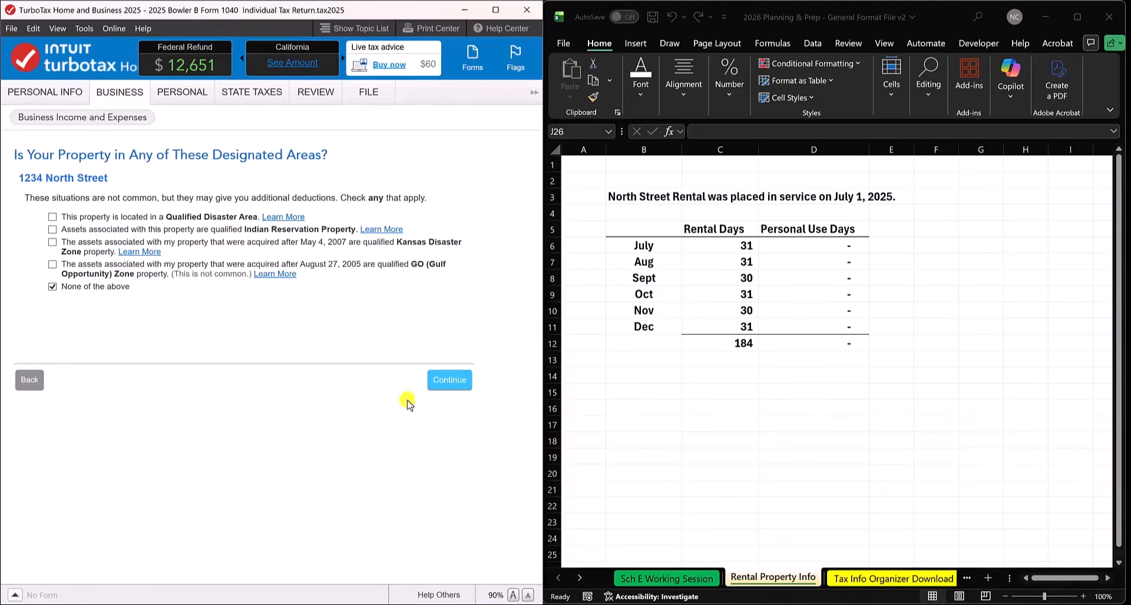
pyautogui.click(454, 380)
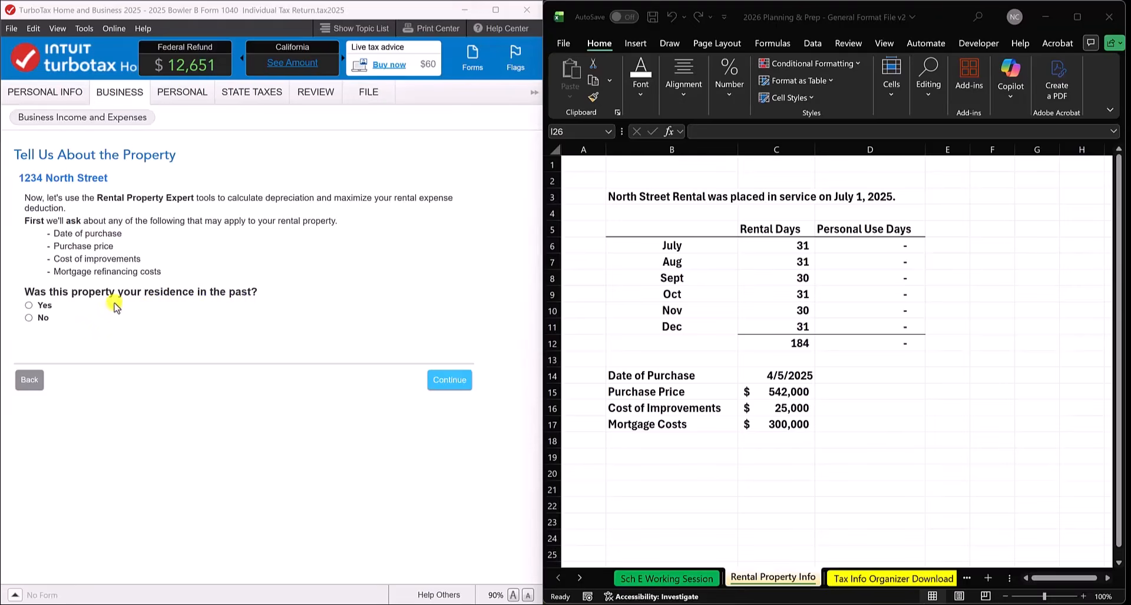
pyautogui.click(29, 317)
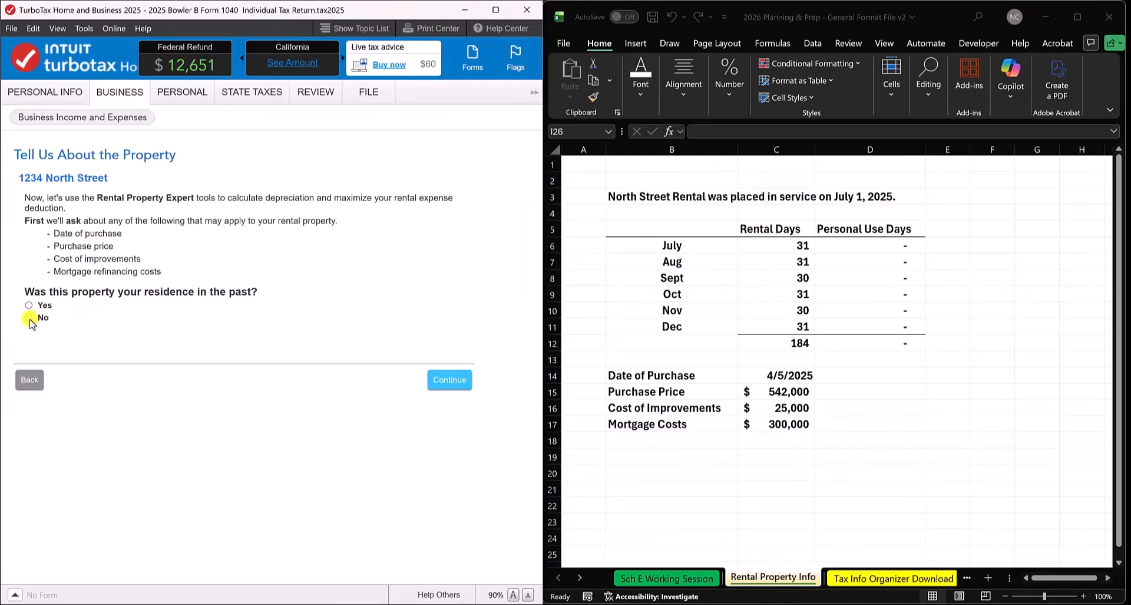
pyautogui.click(451, 379)
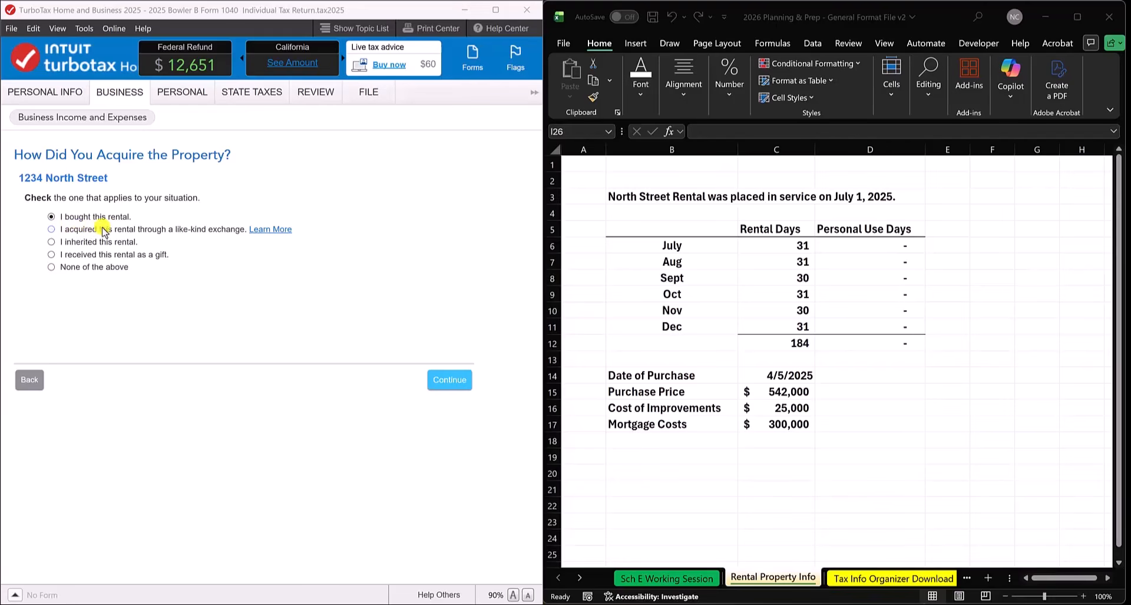
# Step: Keep the property as bought, and enter a purchase price of 542,000, available date 06/15/2025 and purchase date 04/05/2025
pyautogui.click(450, 383)
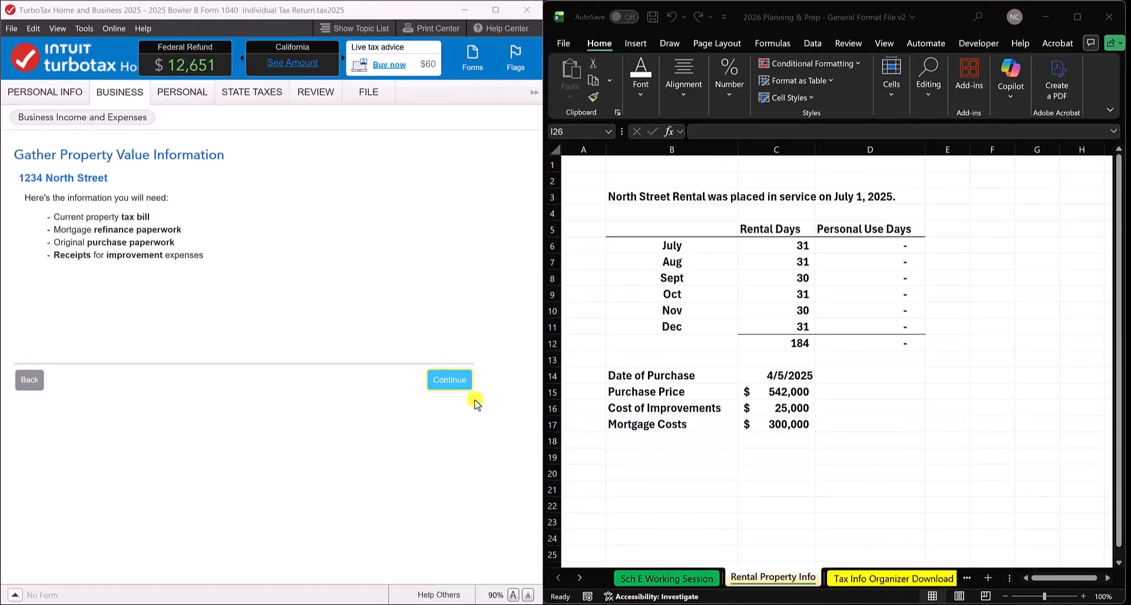
pyautogui.click(463, 383)
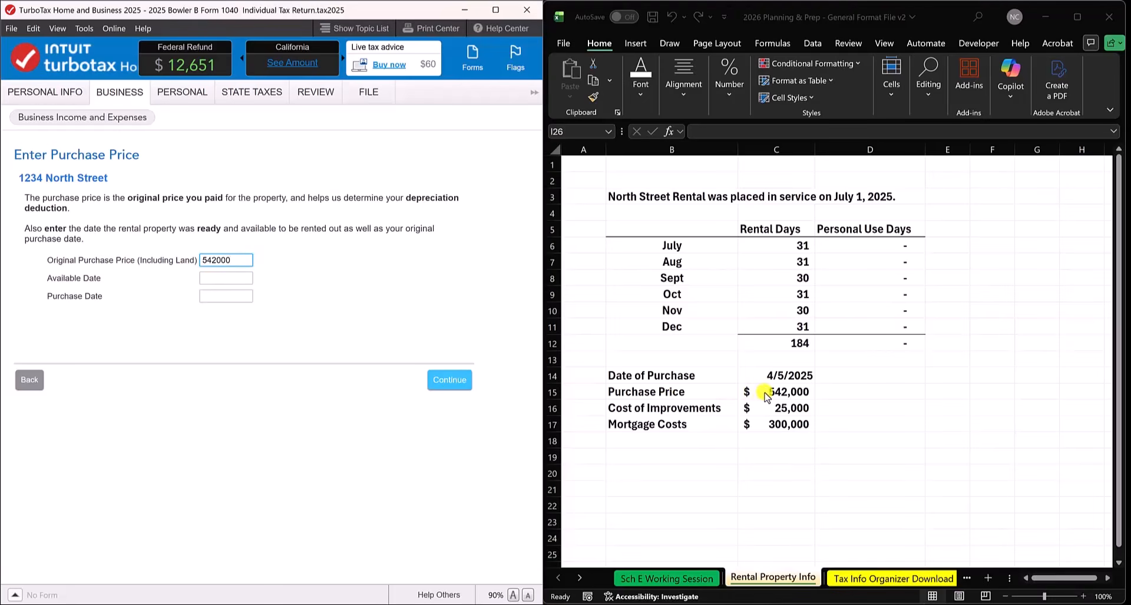
pyautogui.press('Tab')
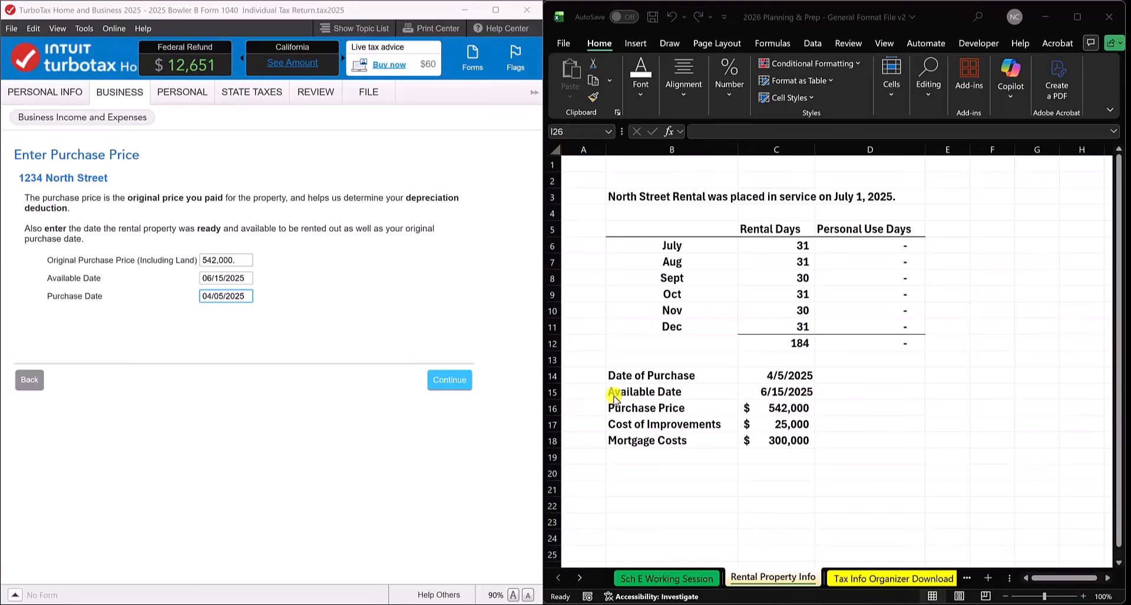
pyautogui.click(451, 379)
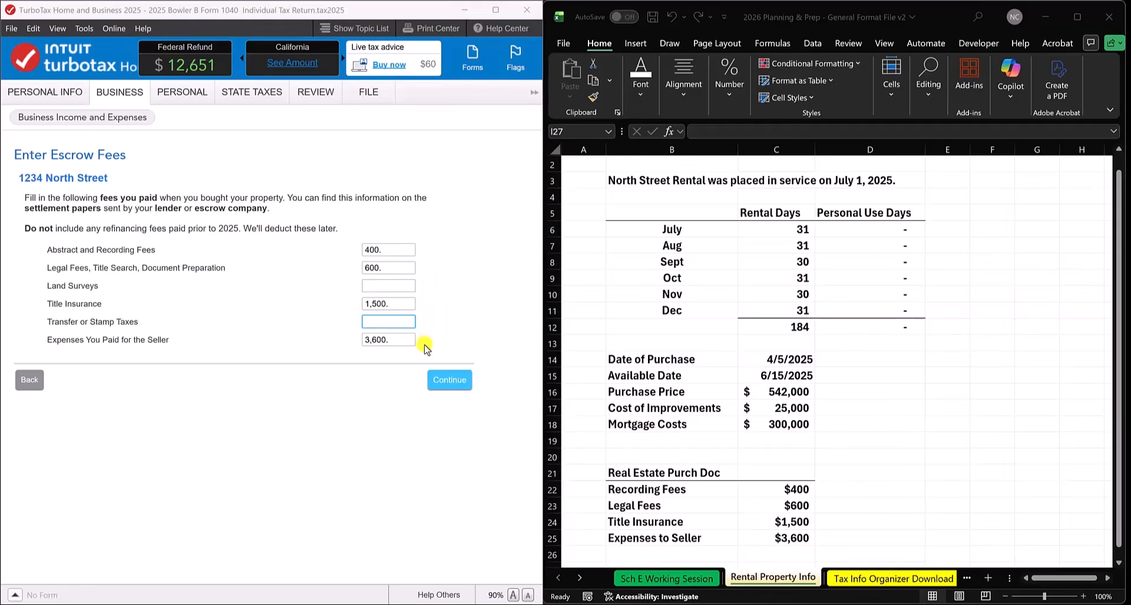
# Step: Submit escrow fees of 400 for recording, 600 legal, 1,500 title insurance and 3,600 paid for the seller, leaving seller-paid points blank
pyautogui.click(449, 380)
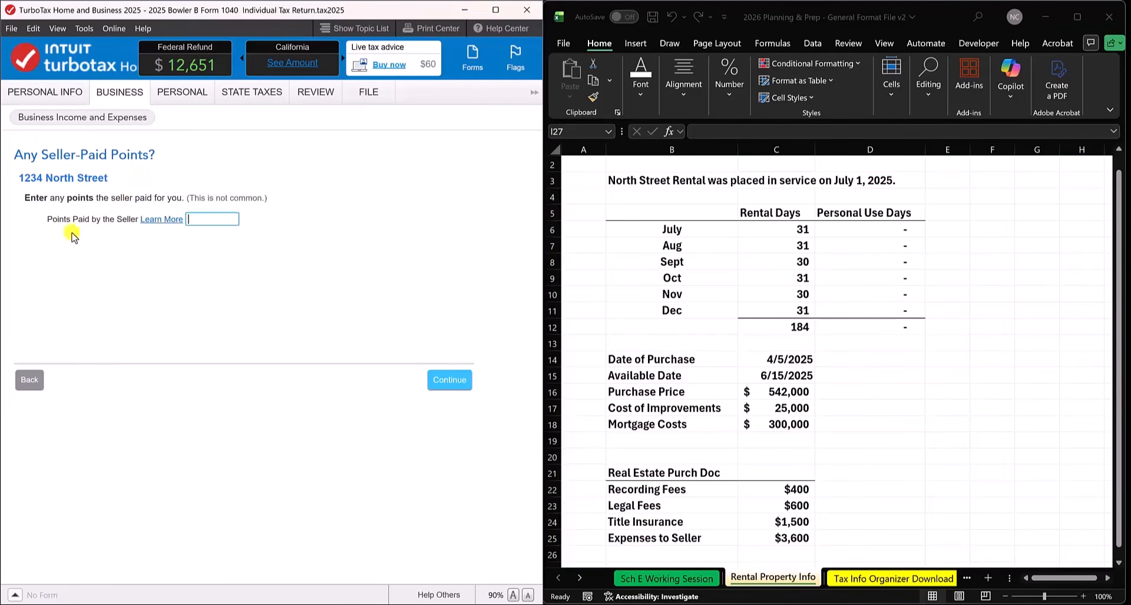
pyautogui.click(447, 379)
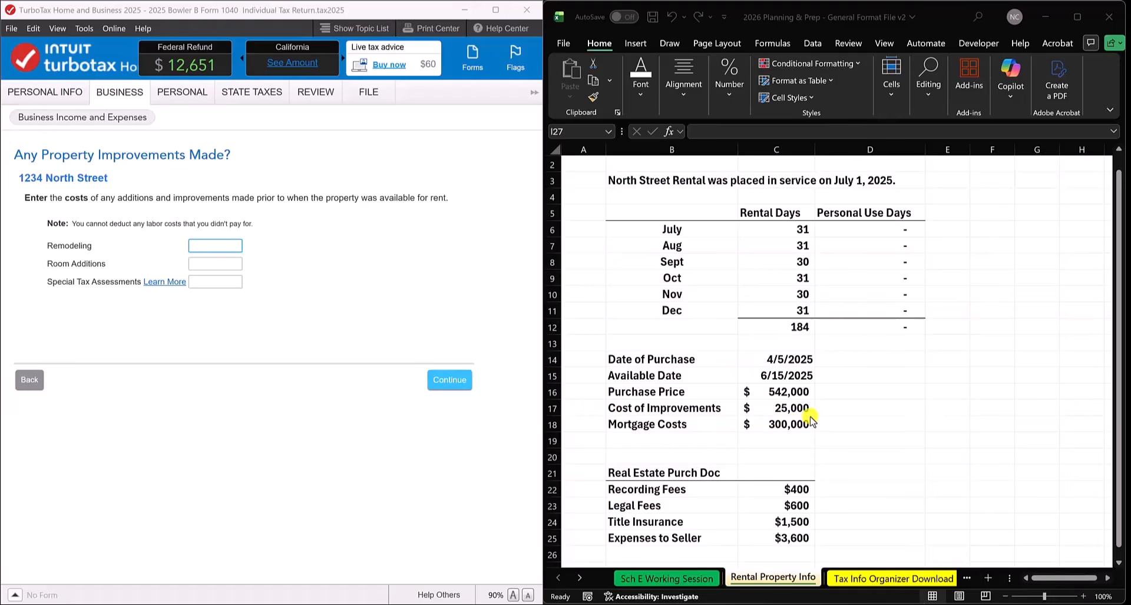
# Step: Enter 25,000 of remodeling costs as property improvements, and leave the easement payments, energy credits and subsidies blank
pyautogui.click(215, 245)
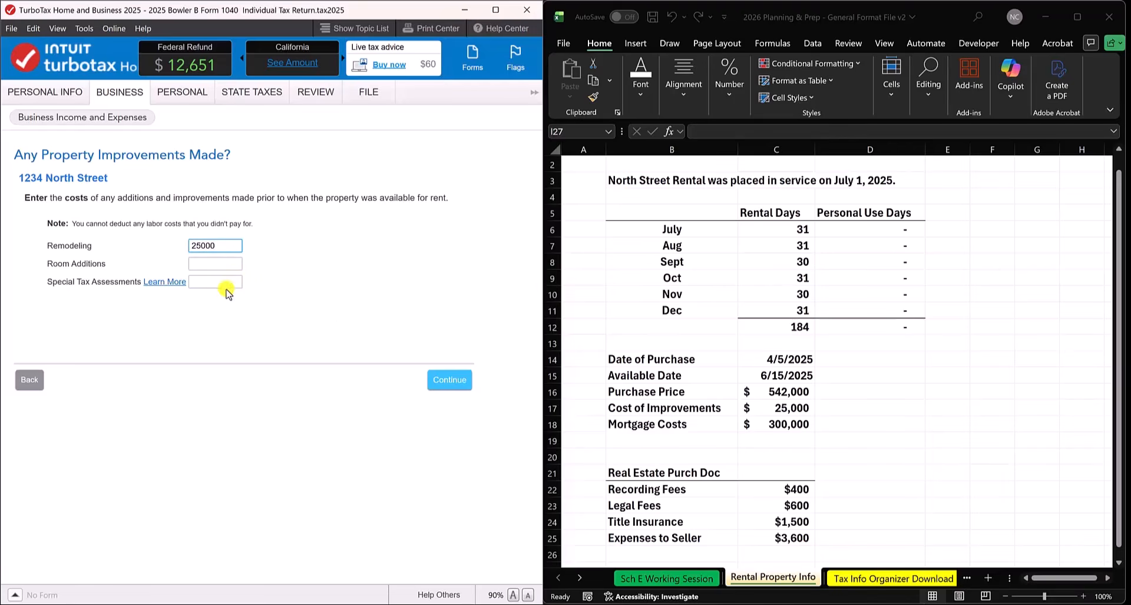
pyautogui.click(451, 383)
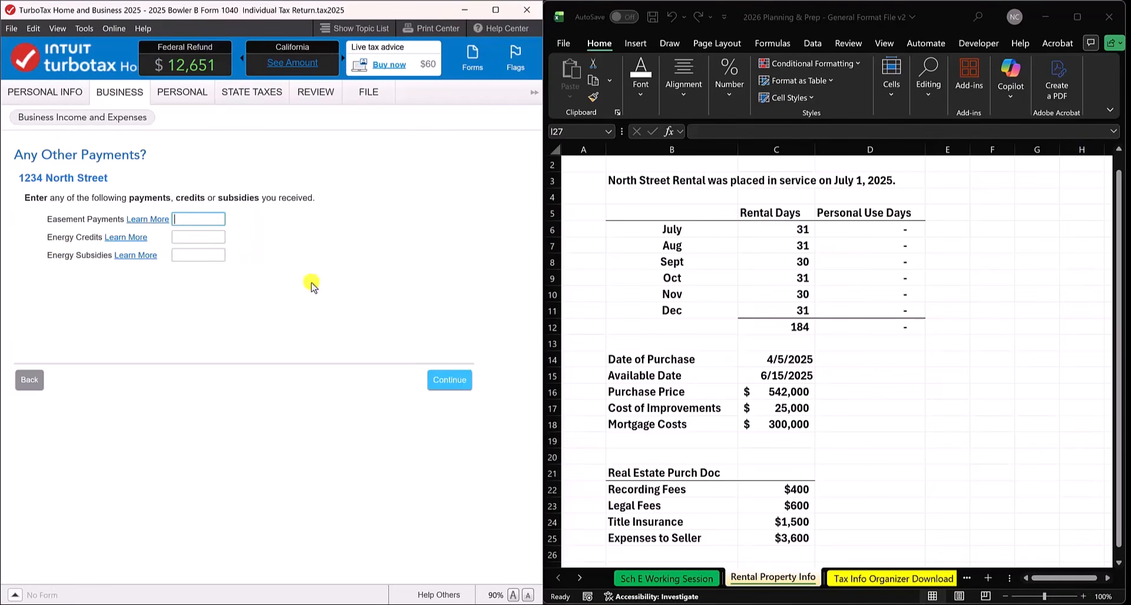
pyautogui.click(444, 380)
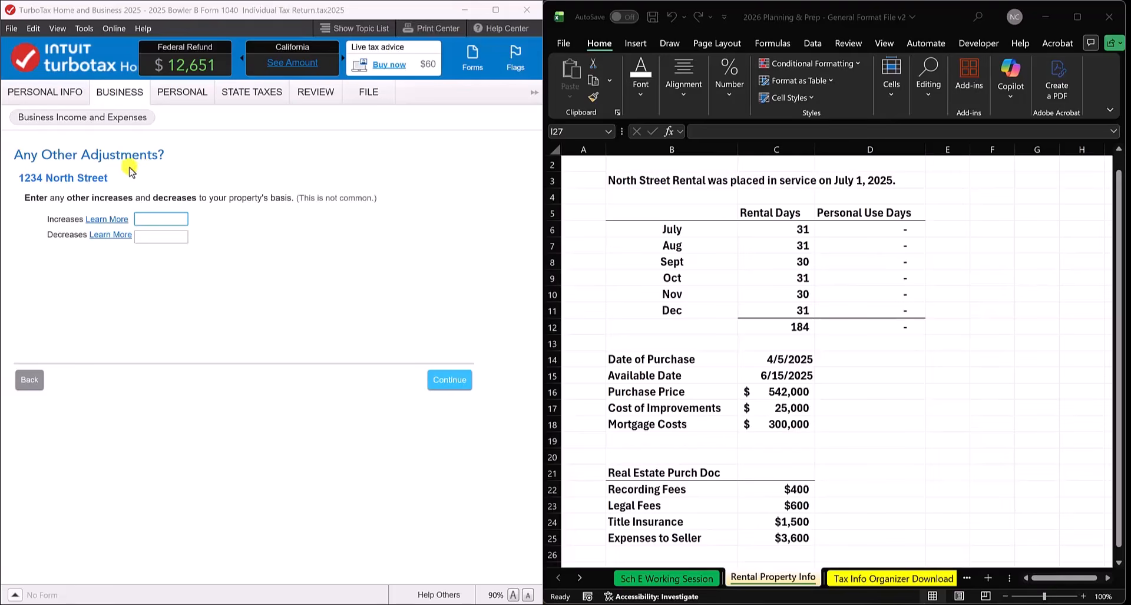
# Step: Read the guidance on basis increases, and continue with the other basis adjustments left blank
pyautogui.click(105, 220)
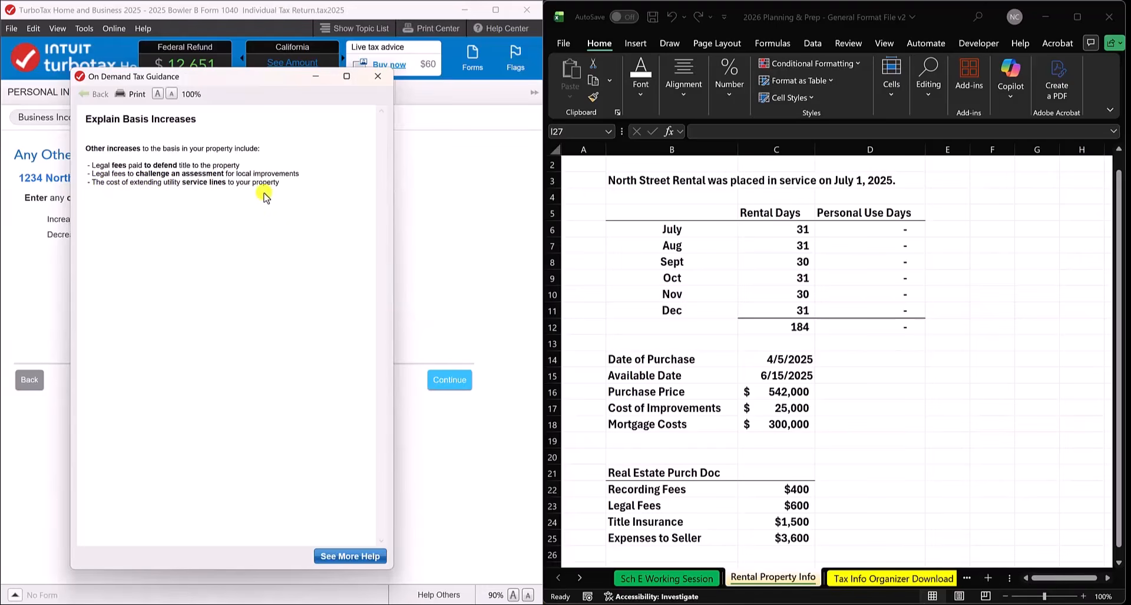
pyautogui.click(378, 76)
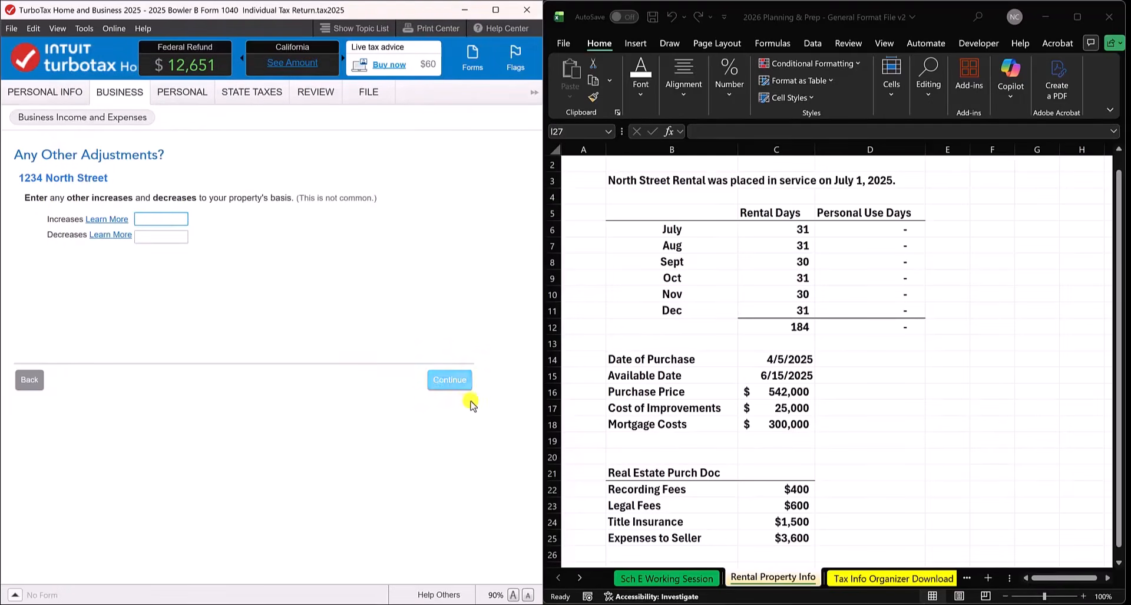
pyautogui.click(452, 379)
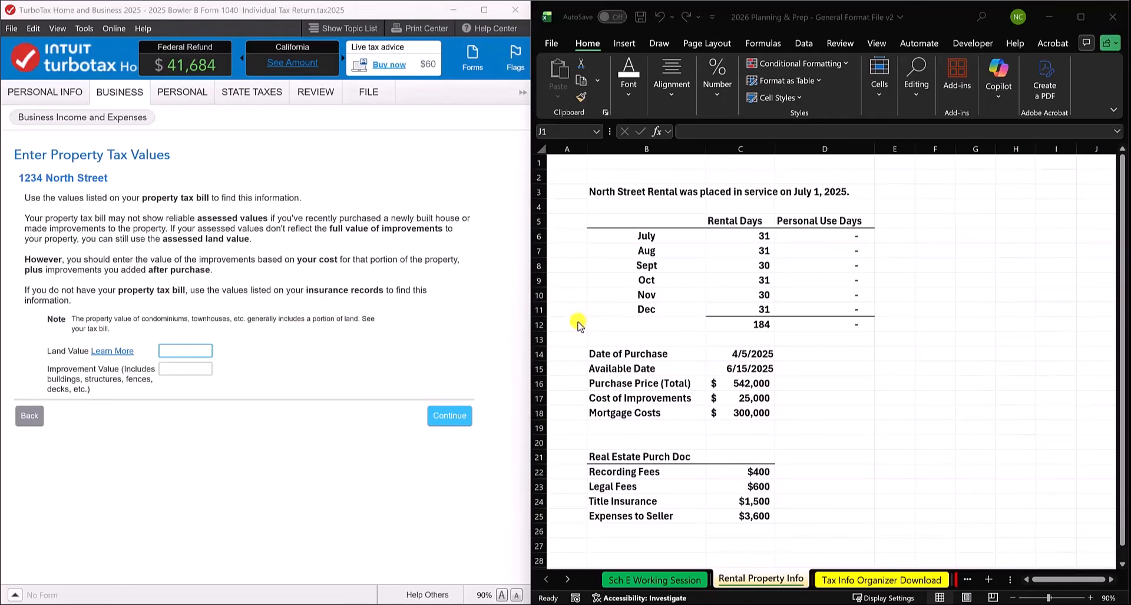
# Step: In the Excel property sheet, insert two rows below Purchase Price (Total) for allocations of 433,600 to building and 108,400 to land
pyautogui.click(543, 398)
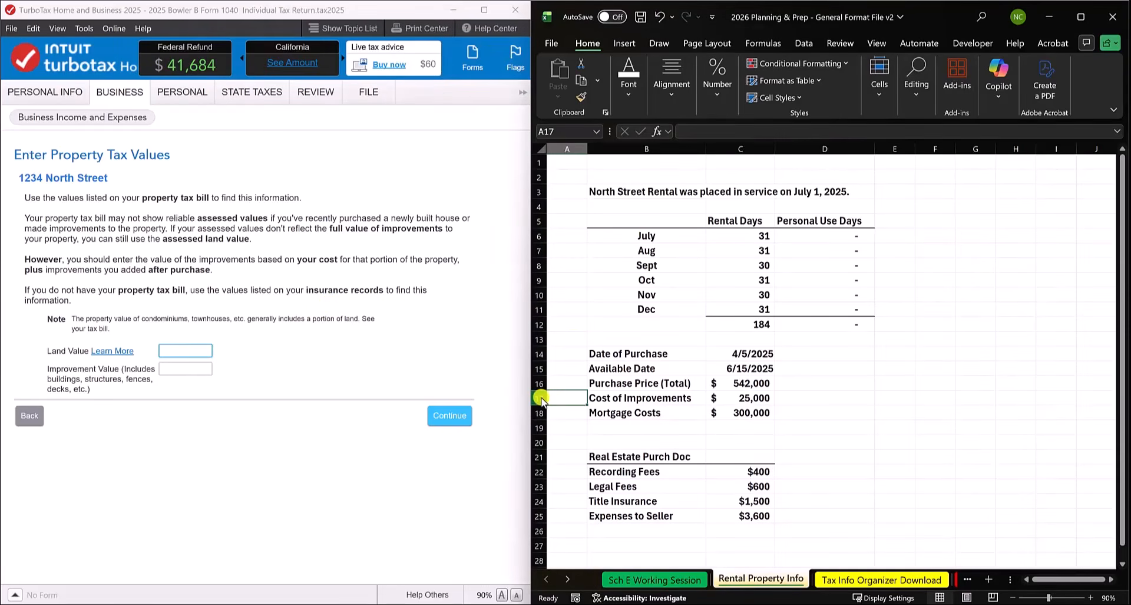
pyautogui.moveTo(542, 400); pyautogui.dragTo(539, 414)
pyautogui.rightClick(540, 415)
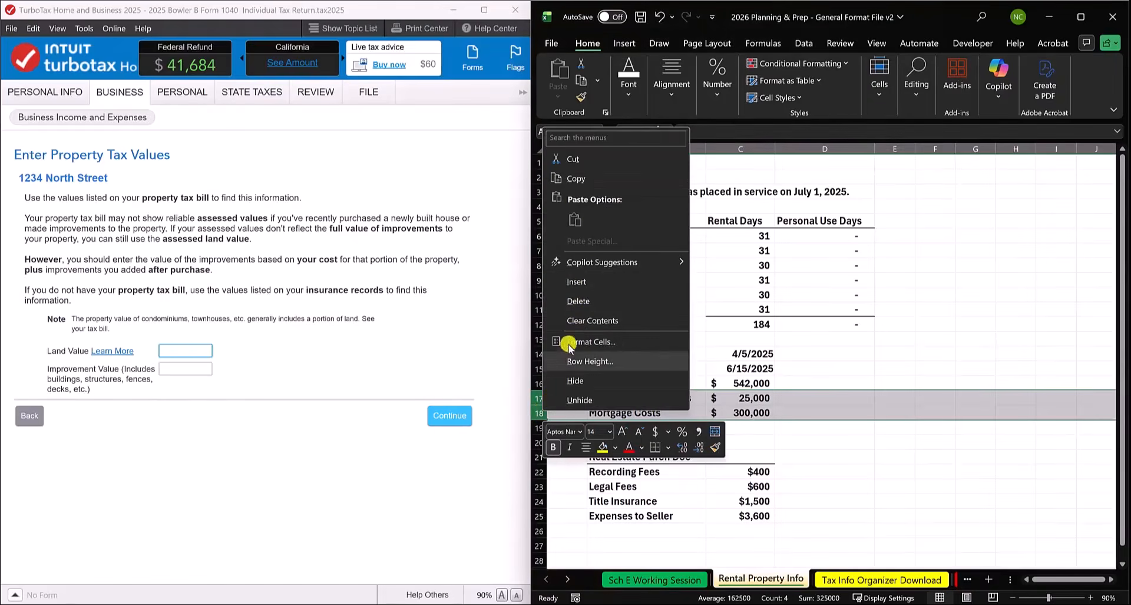
pyautogui.click(585, 281)
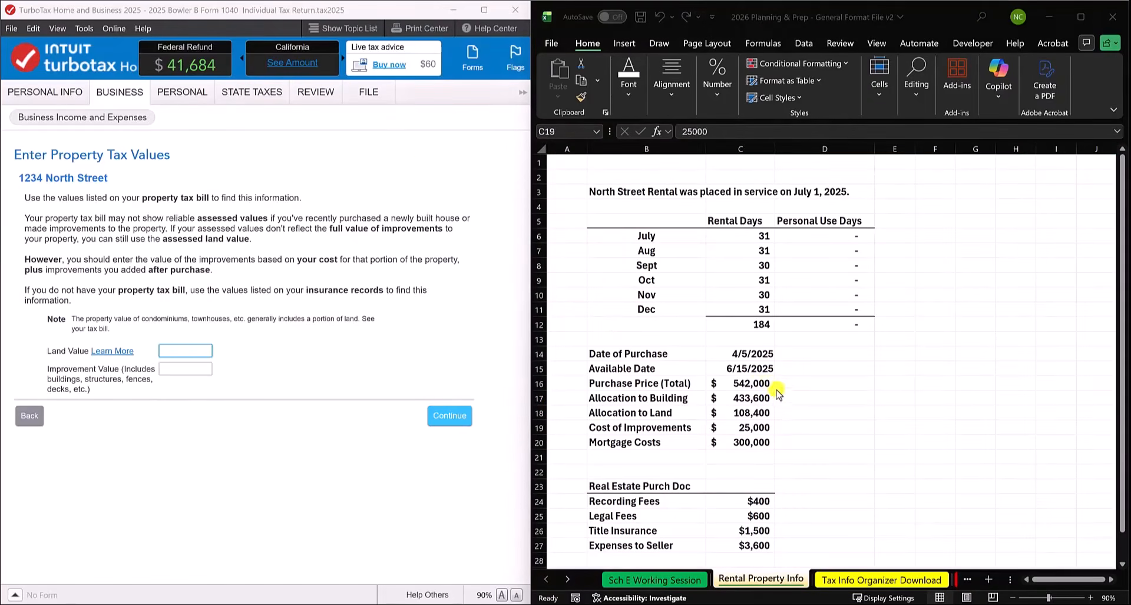
pyautogui.click(759, 385)
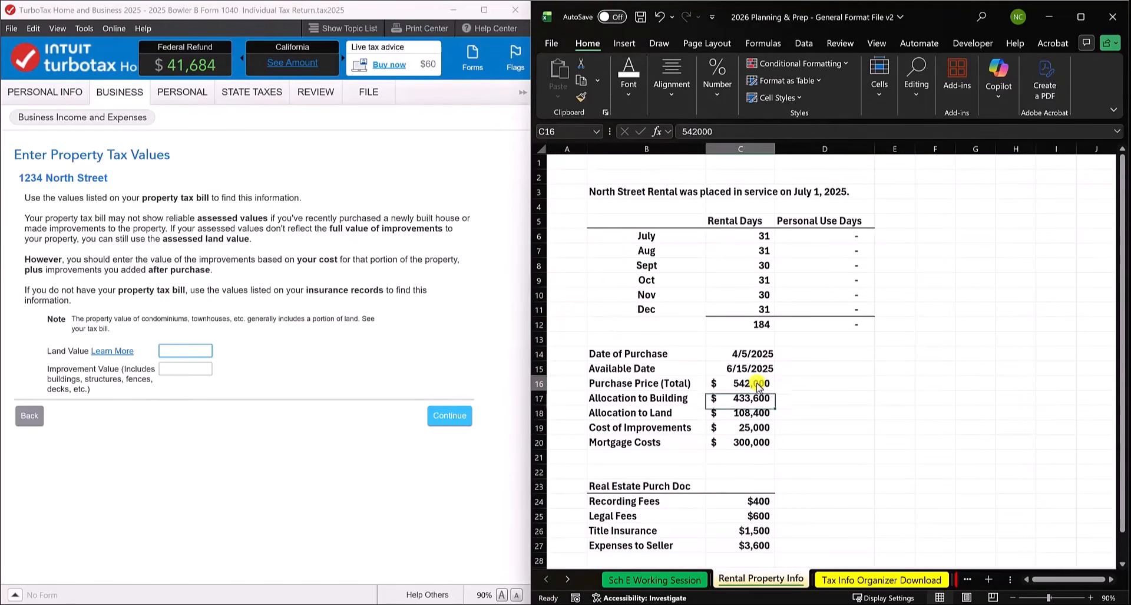
# Step: Inspect the formulas behind the Allocation to Building and Allocation to Land amounts in the Excel sheet
pyautogui.click(725, 399)
pyautogui.write('=C16*0.8')
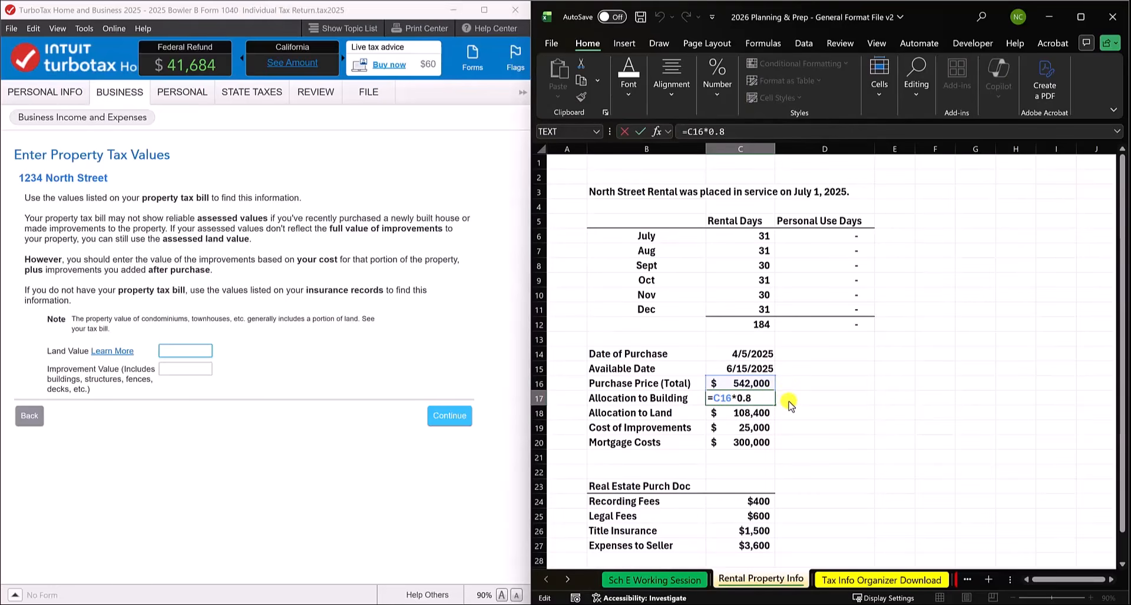
pyautogui.click(726, 418)
pyautogui.doubleClick(726, 415)
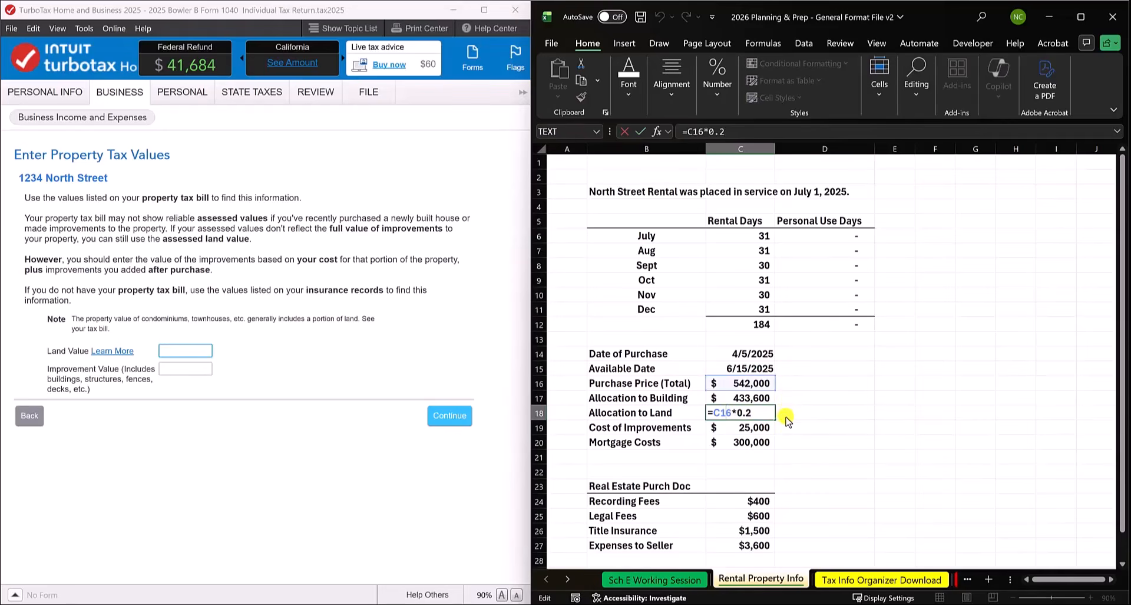
pyautogui.press('Return')
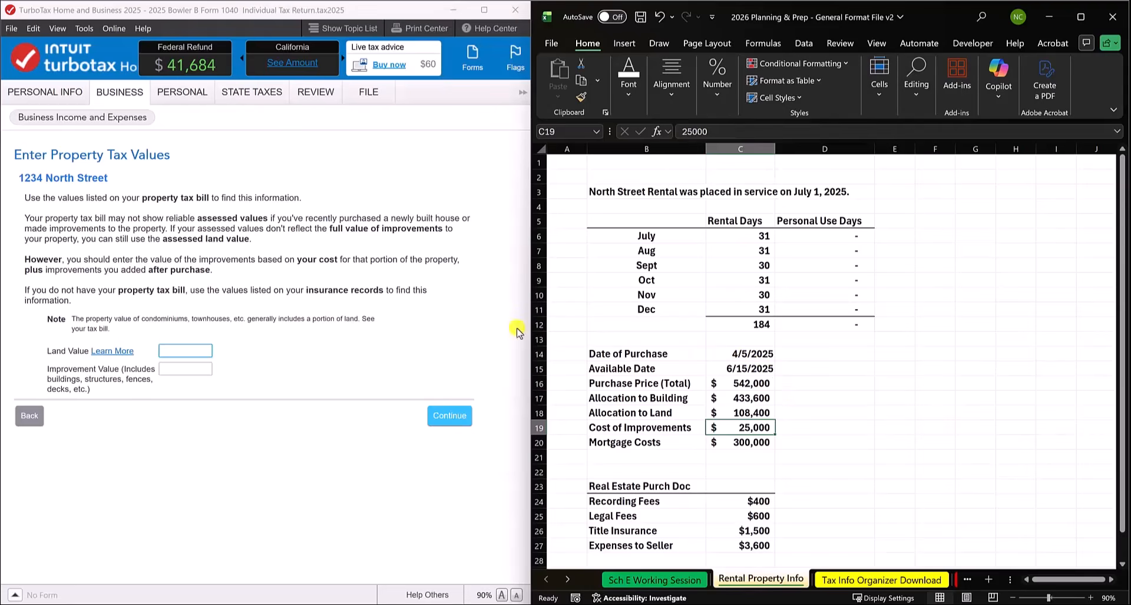
# Step: On the TurboTax property tax values page, enter a land value of 108,400 and an improvement value of 433600
pyautogui.click(185, 350)
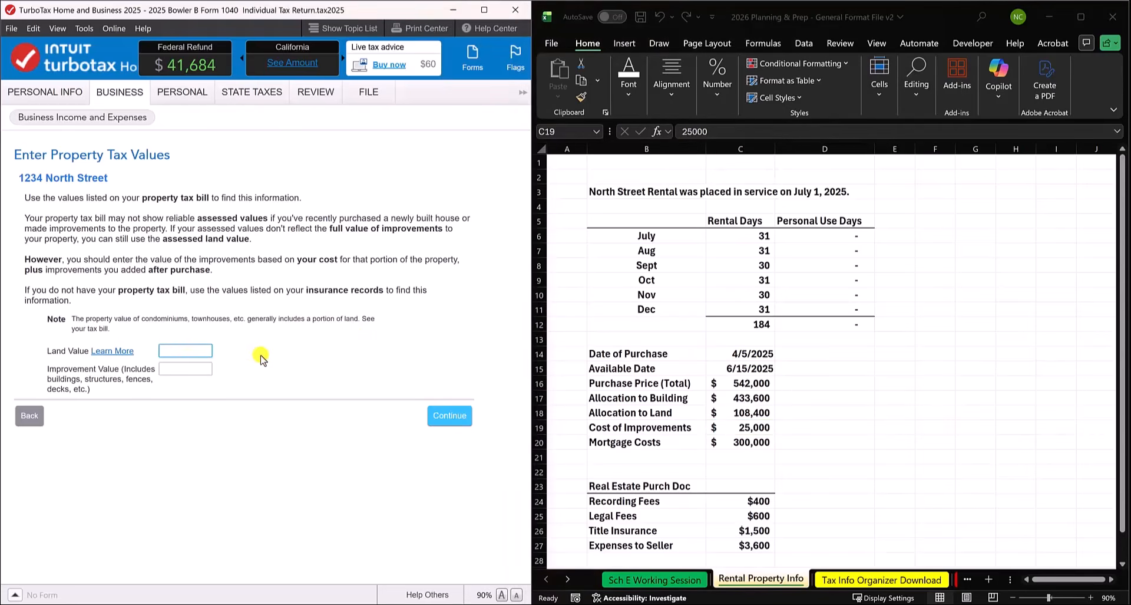
pyautogui.write('10')
pyautogui.write('8,400')
pyautogui.press('Tab')
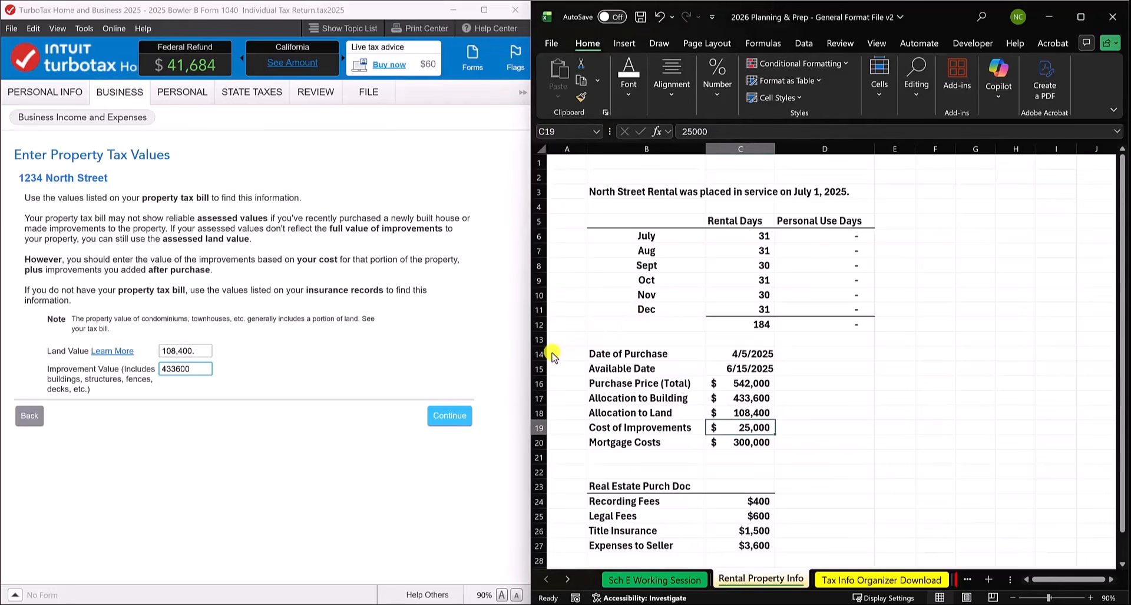
# Step: In the Excel property sheet, insert a row above Date of Purchase with the headings Total, Building and Land
pyautogui.rightClick(542, 353)
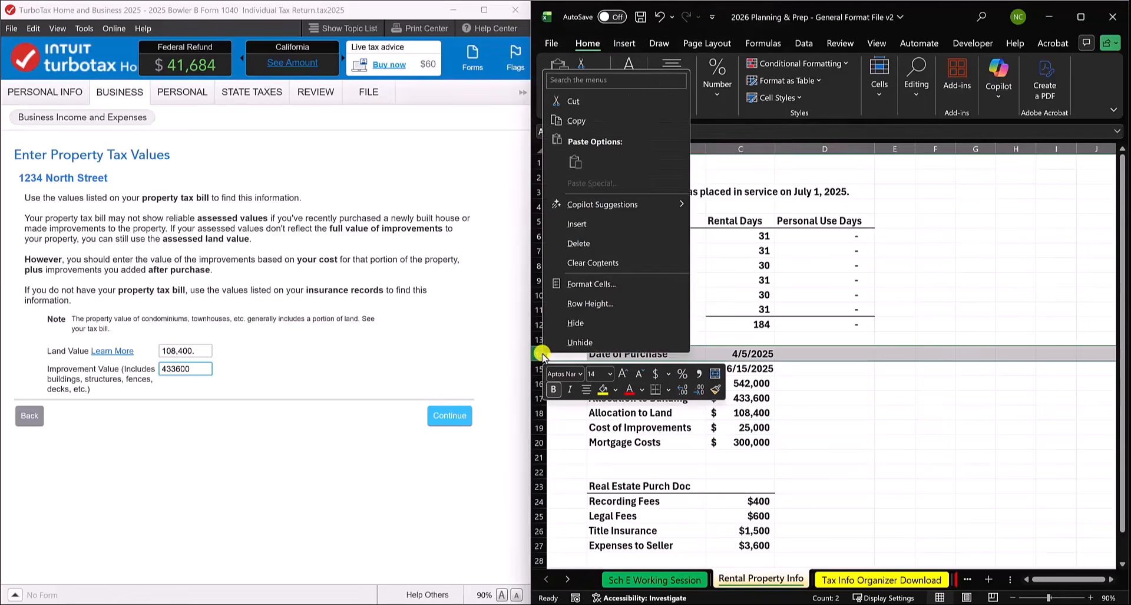
pyautogui.click(580, 228)
pyautogui.click(835, 358)
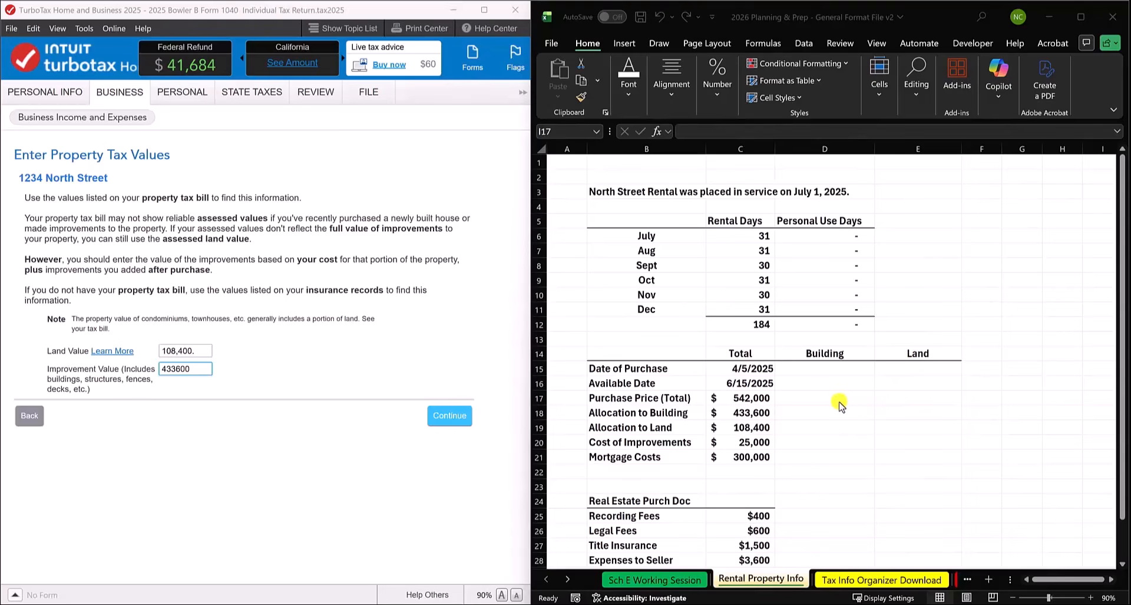
# Step: Link the Allocation to Building amount into the Building column and the Allocation to Land amount into the Land column
pyautogui.click(831, 414)
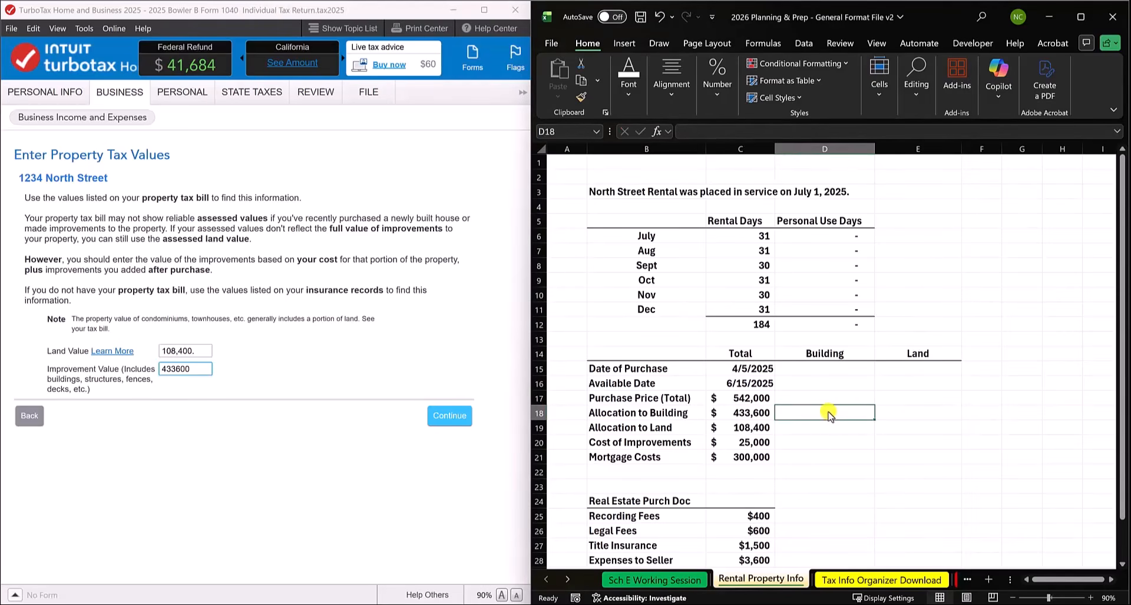
pyautogui.write('=')
pyautogui.click(751, 414)
pyautogui.press('Return')
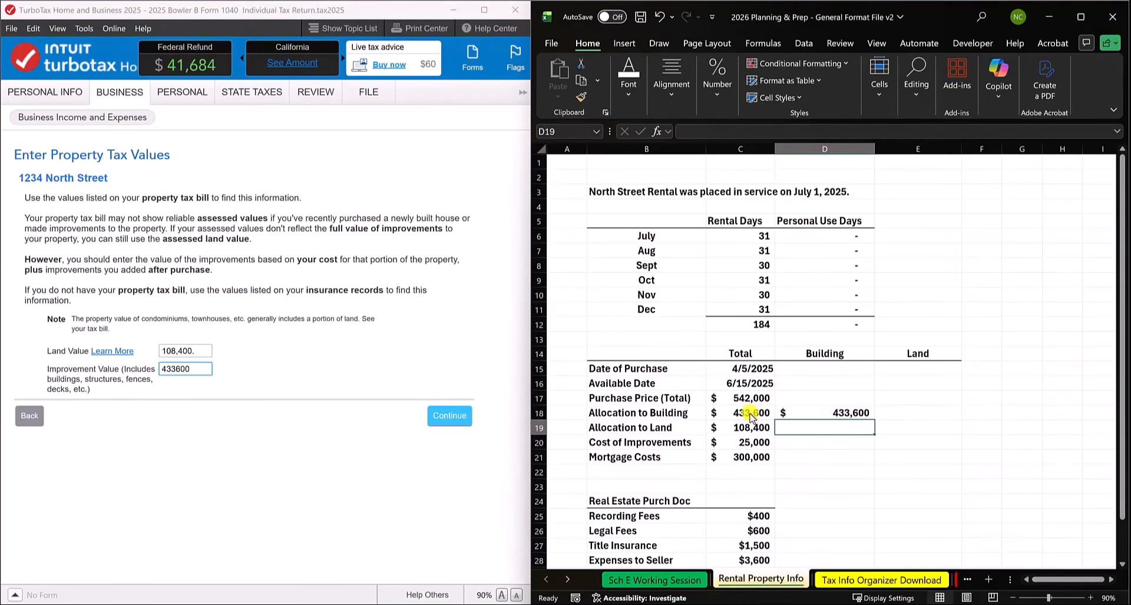
pyautogui.click(895, 426)
pyautogui.write('=')
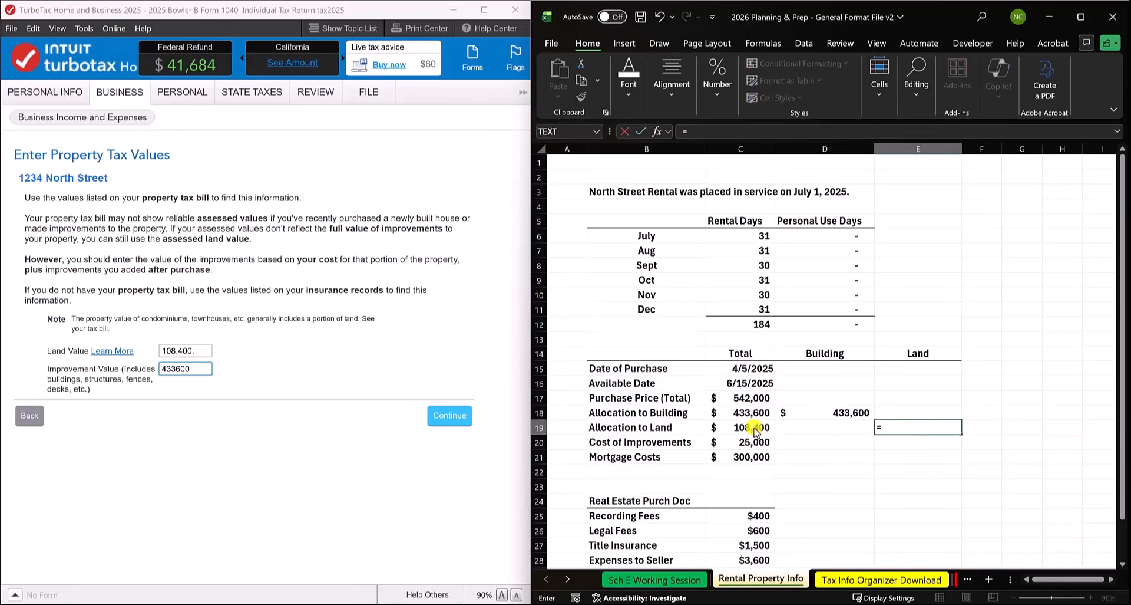
pyautogui.click(754, 428)
pyautogui.press('Return')
pyautogui.click(401, 131)
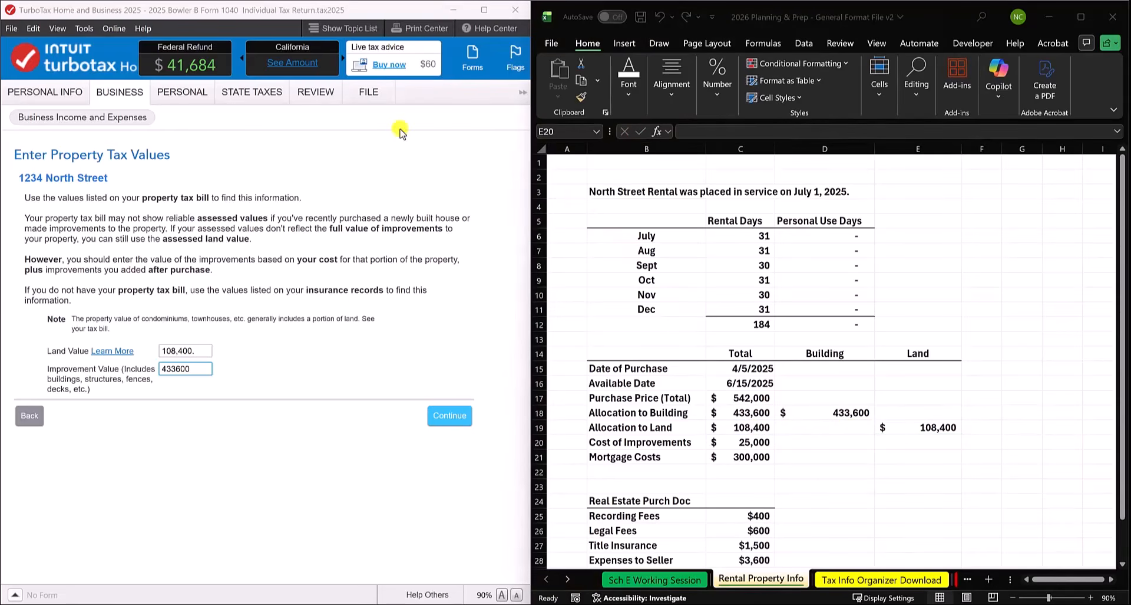
# Step: Insert a blank row above the Total, Building and Land headings
pyautogui.click(611, 329)
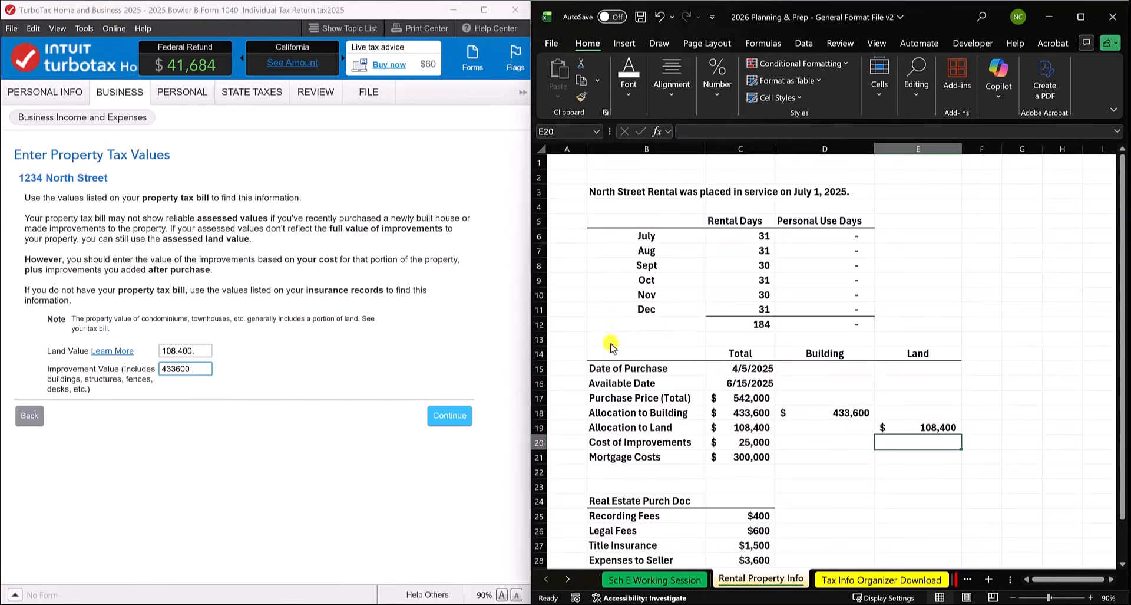
pyautogui.click(539, 354)
pyautogui.rightClick(539, 354)
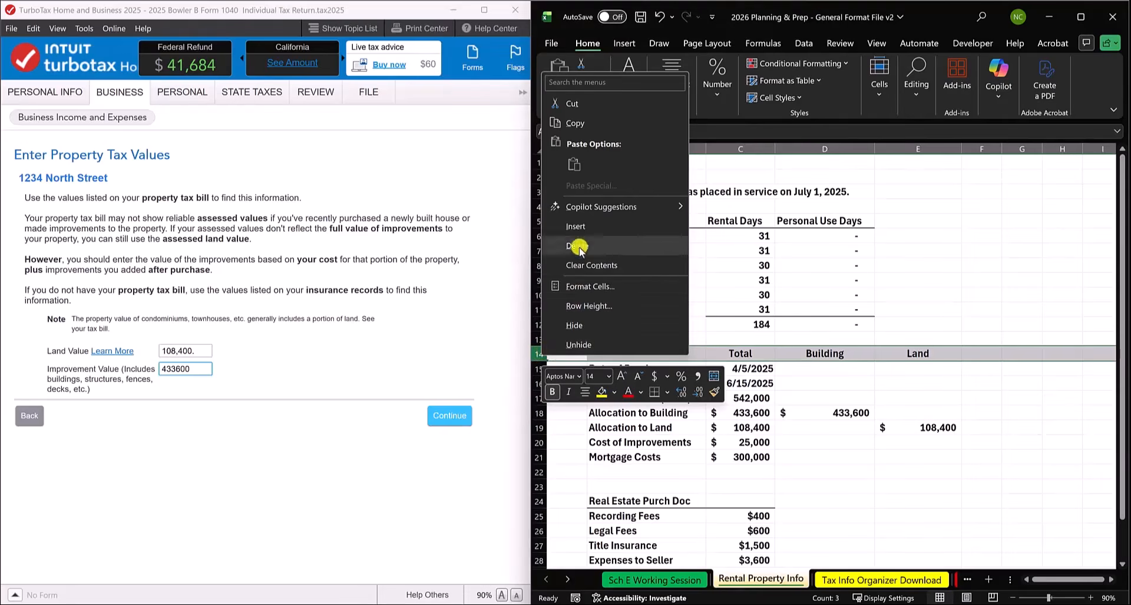
pyautogui.click(576, 226)
pyautogui.click(978, 339)
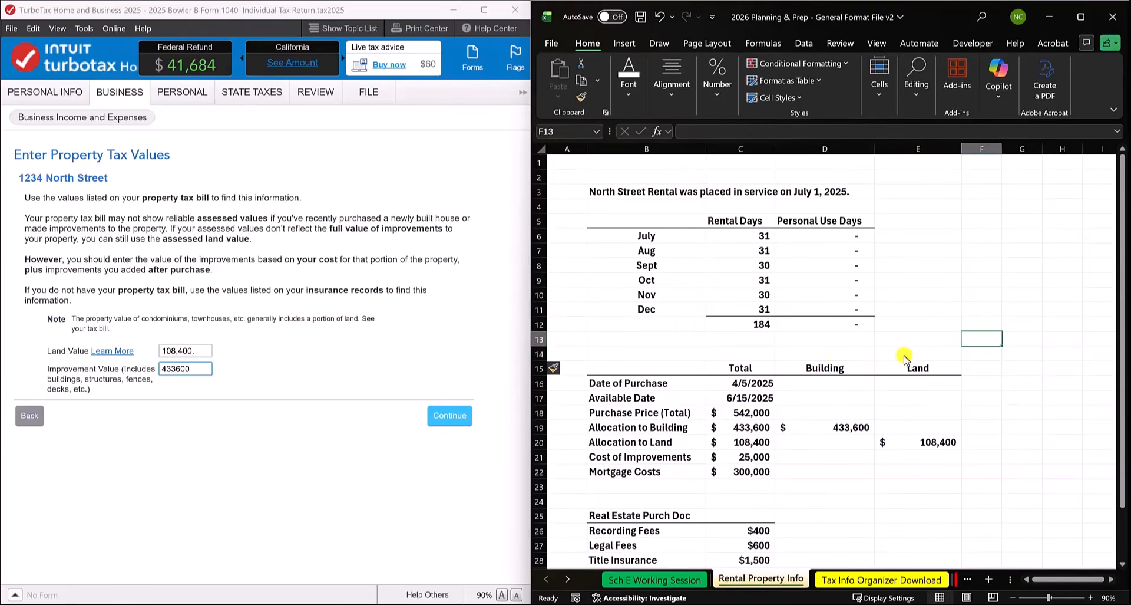
# Step: Above the Building and Land headings, calculate their allocation shares with =C19/SUM(C19:C20) and =C20/SUM(C19:C20)
pyautogui.click(829, 354)
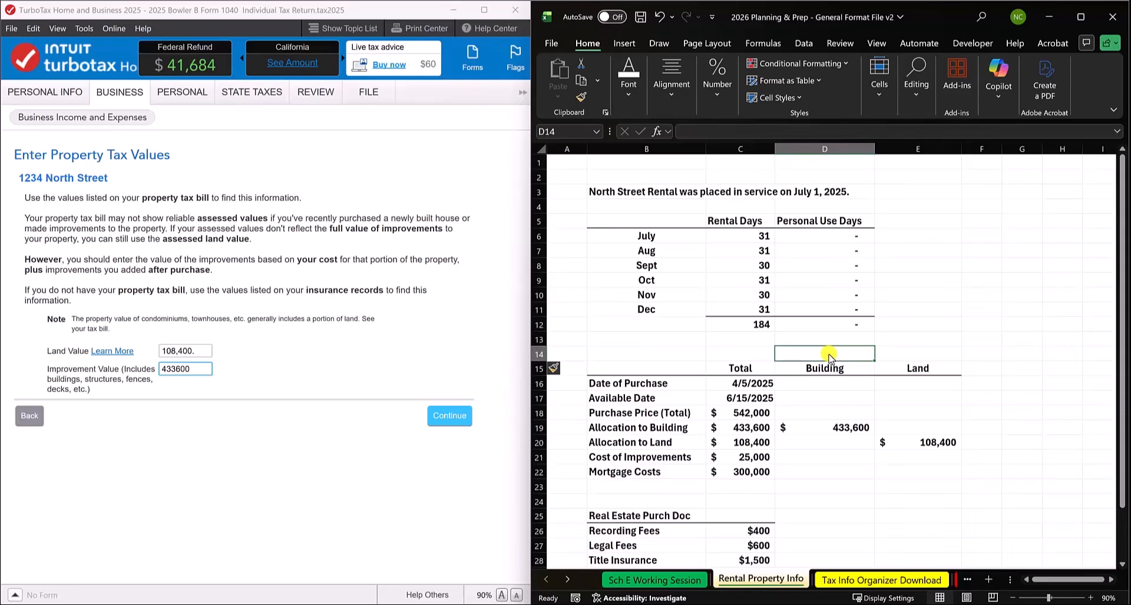
pyautogui.write('=')
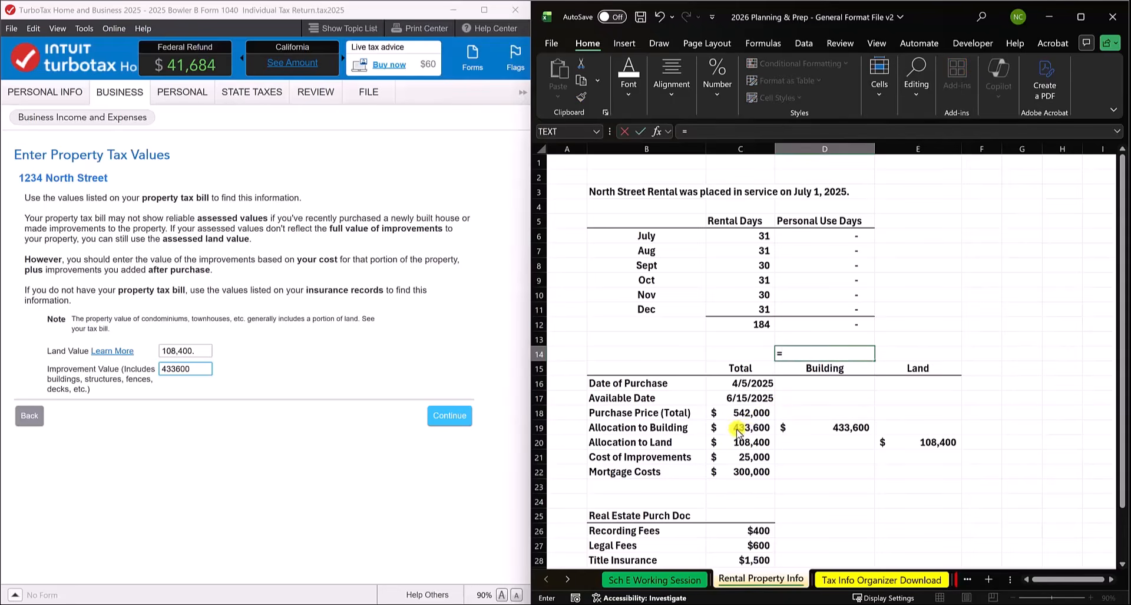
pyautogui.click(731, 430)
pyautogui.write('/')
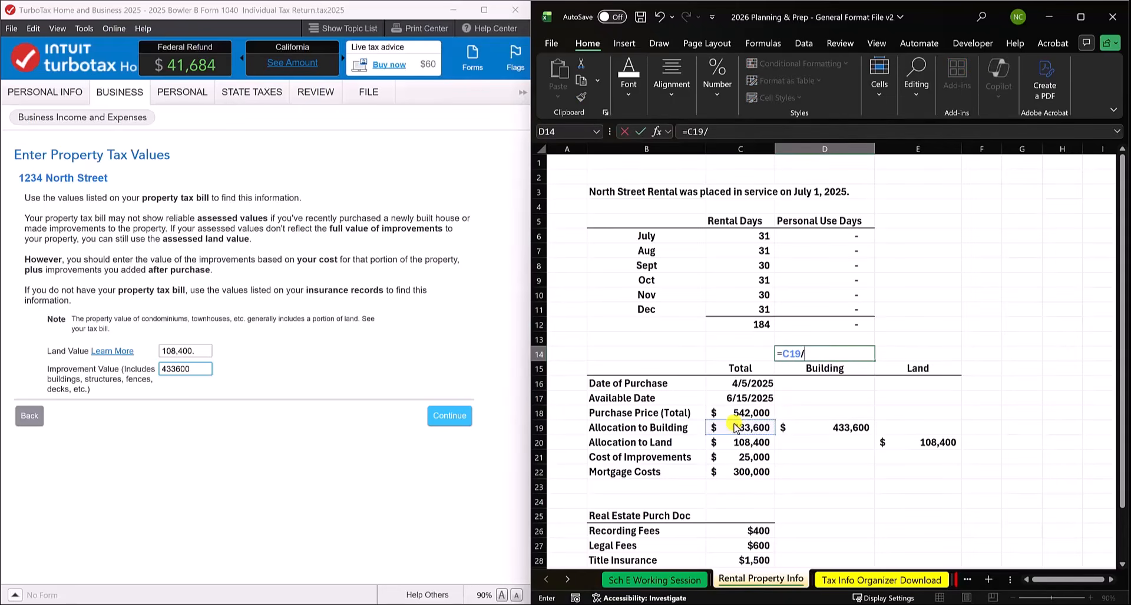
pyautogui.write('sum(')
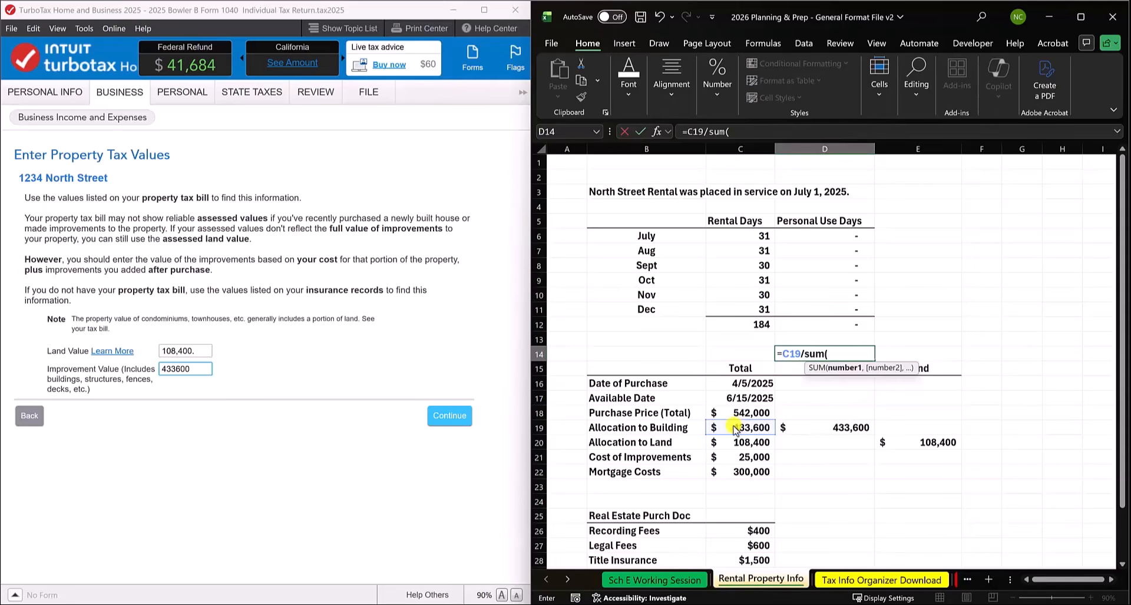
pyautogui.moveTo(734, 430); pyautogui.dragTo(740, 443)
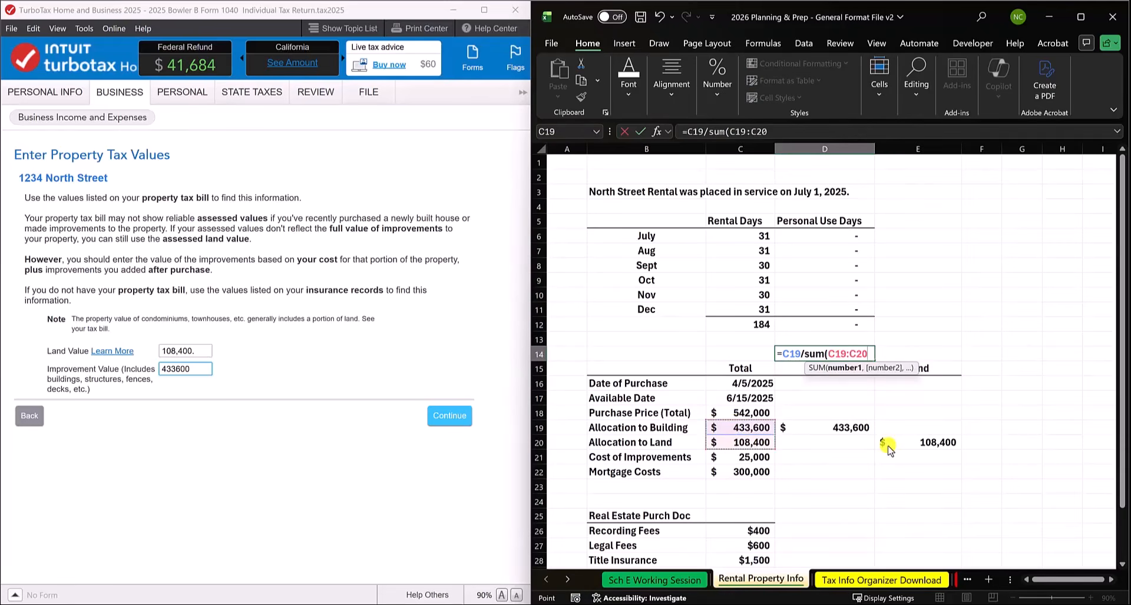
pyautogui.write(')')
pyautogui.press('Return')
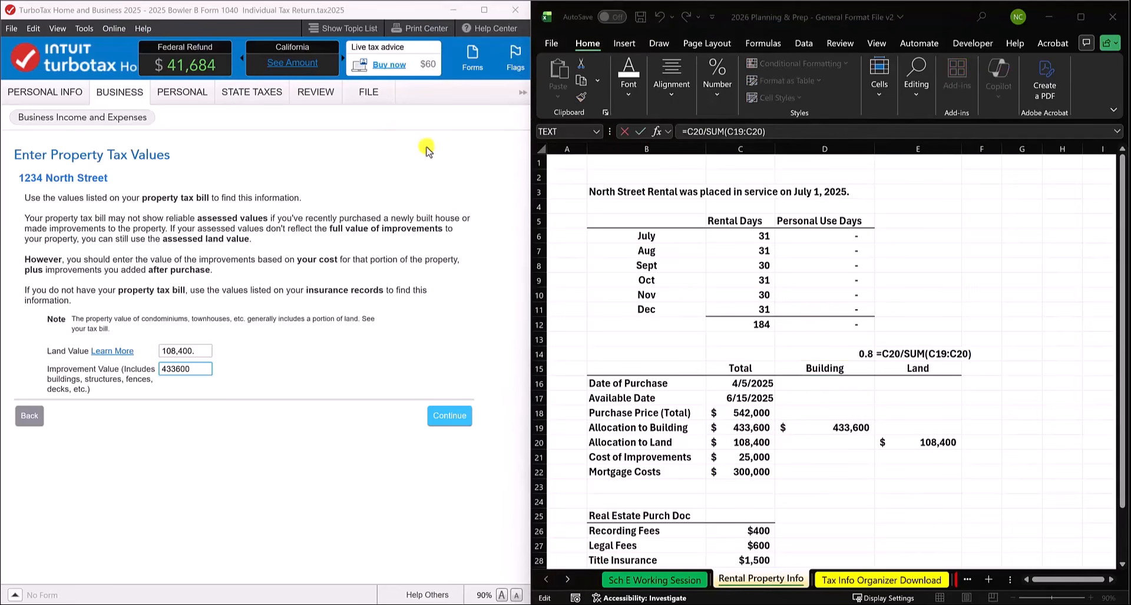
pyautogui.click(893, 352)
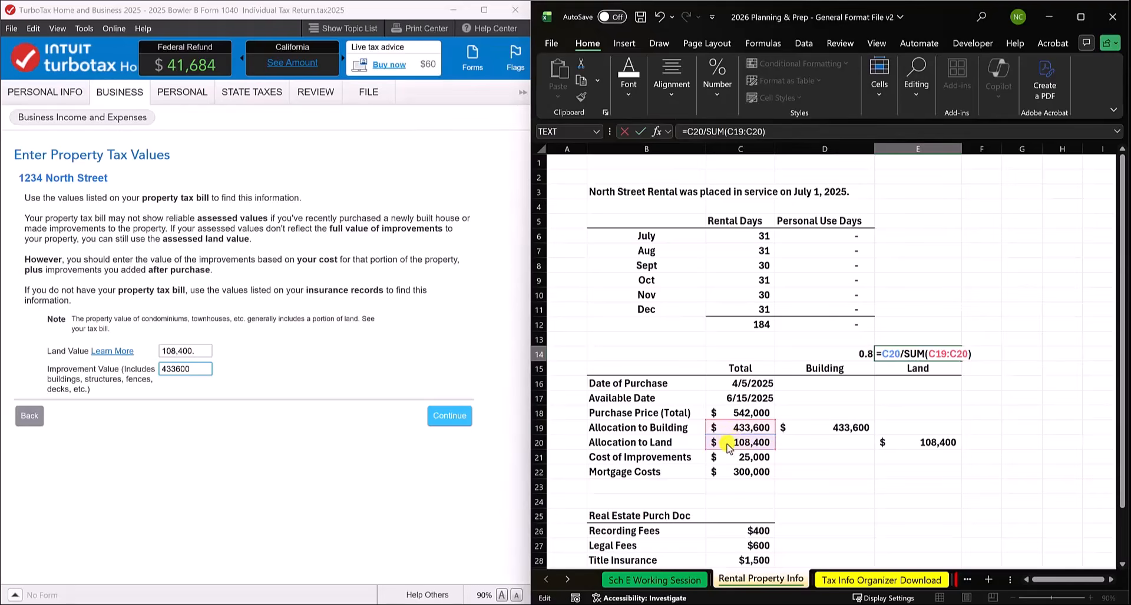
pyautogui.press('Return')
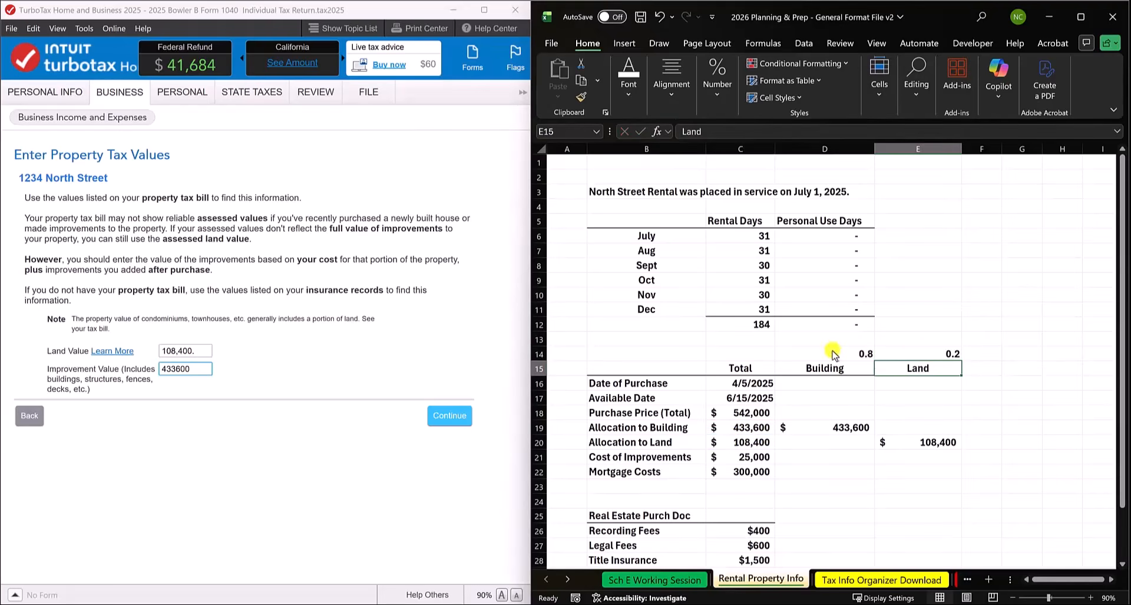
# Step: Format the building and land shares above the headings as centered percentages
pyautogui.moveTo(830, 353); pyautogui.dragTo(926, 355)
pyautogui.rightClick(927, 355)
pyautogui.click(1065, 125)
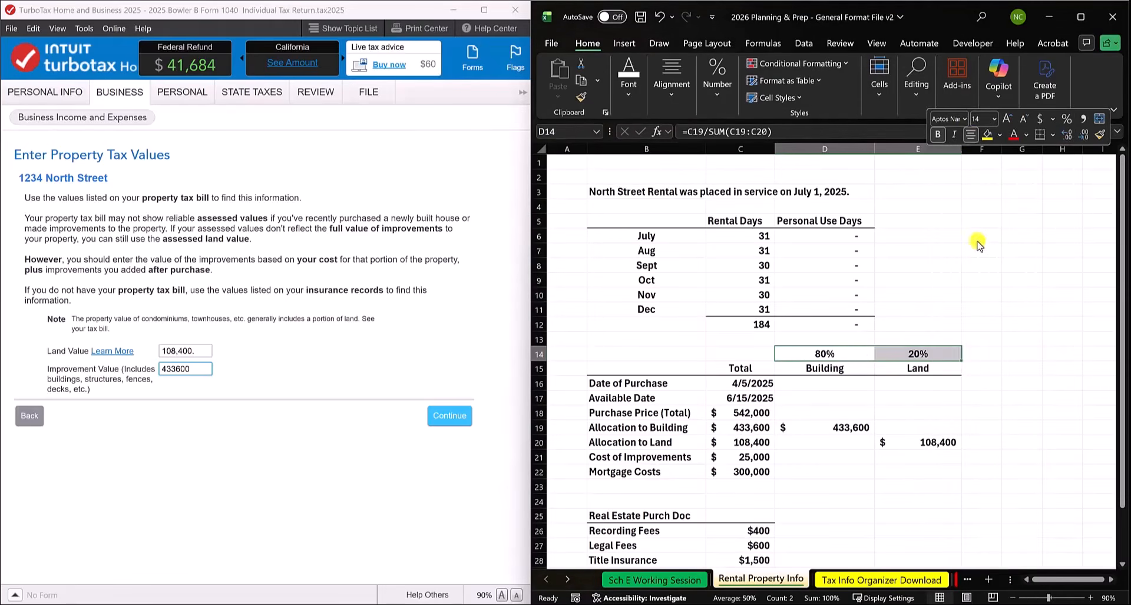
pyautogui.click(980, 249)
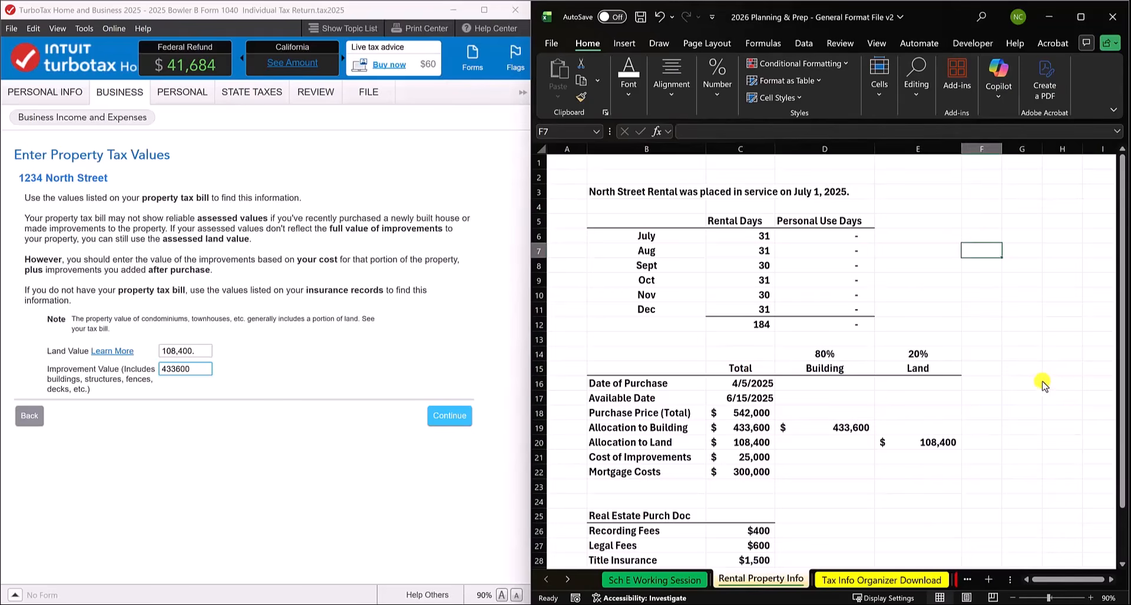
# Step: Calculate the building share of the recording fees with =C26*$D$14 and fill the formula down through Expenses to Seller
pyautogui.scroll(-1, 1037, 386)
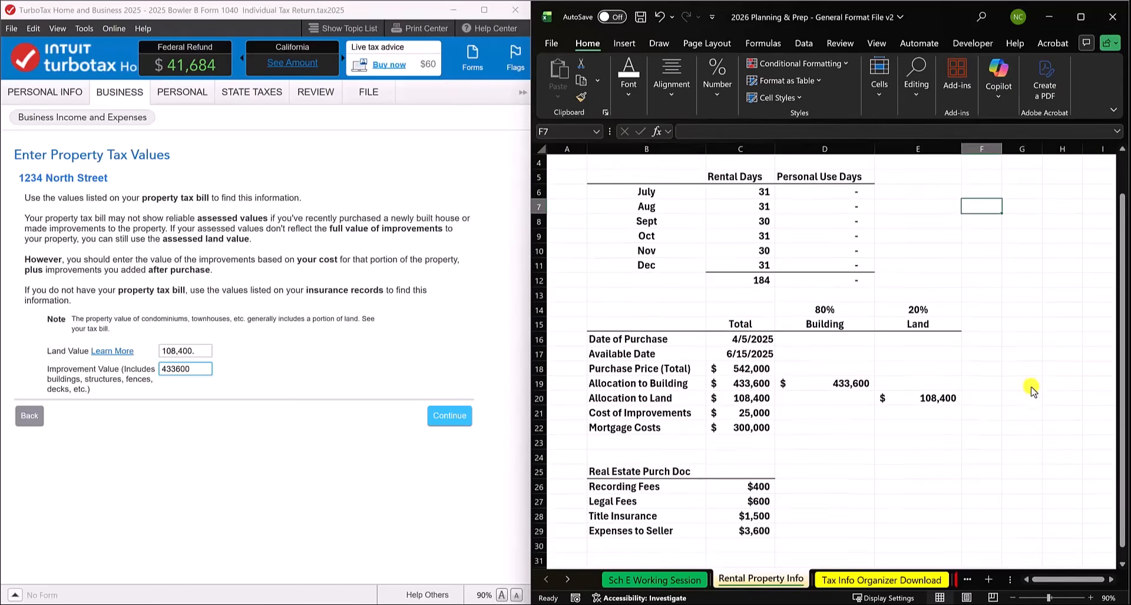
pyautogui.click(835, 489)
pyautogui.write('=')
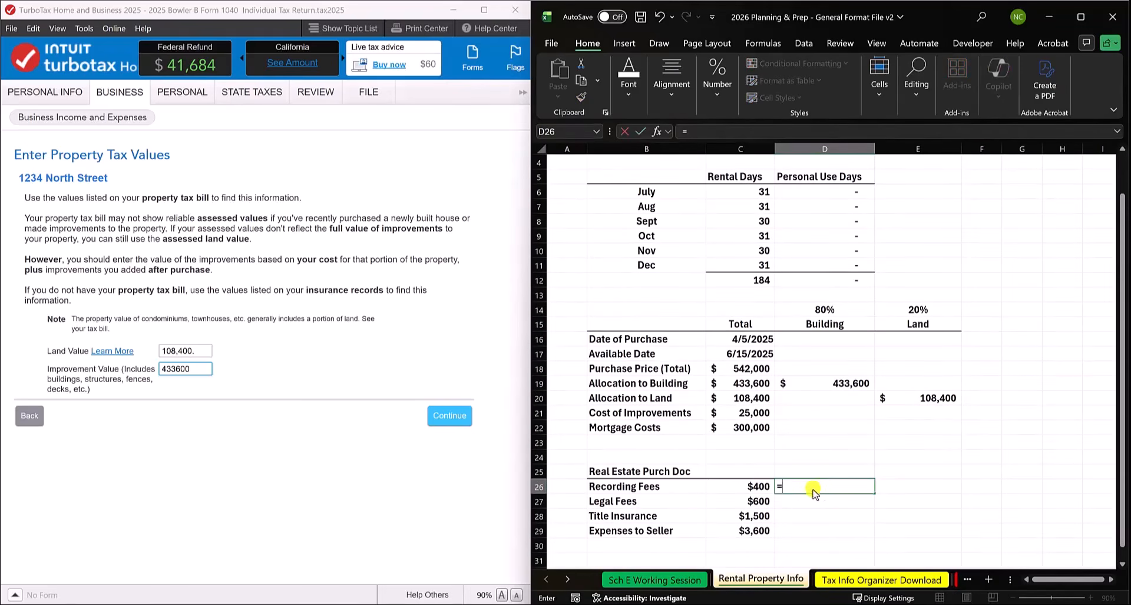
pyautogui.click(748, 488)
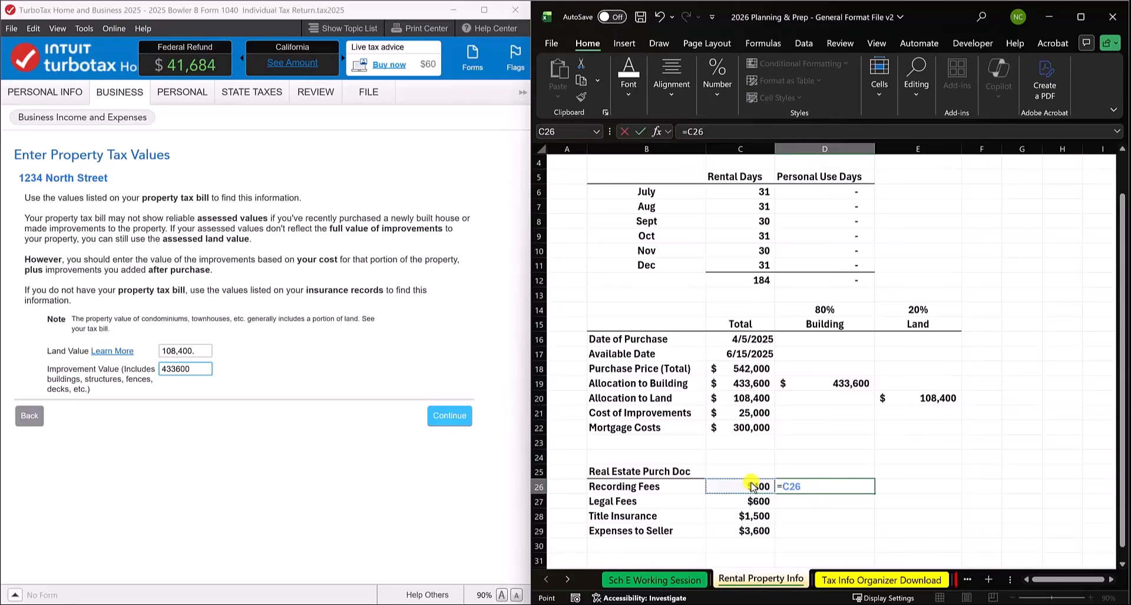
pyautogui.write('*')
pyautogui.click(819, 310)
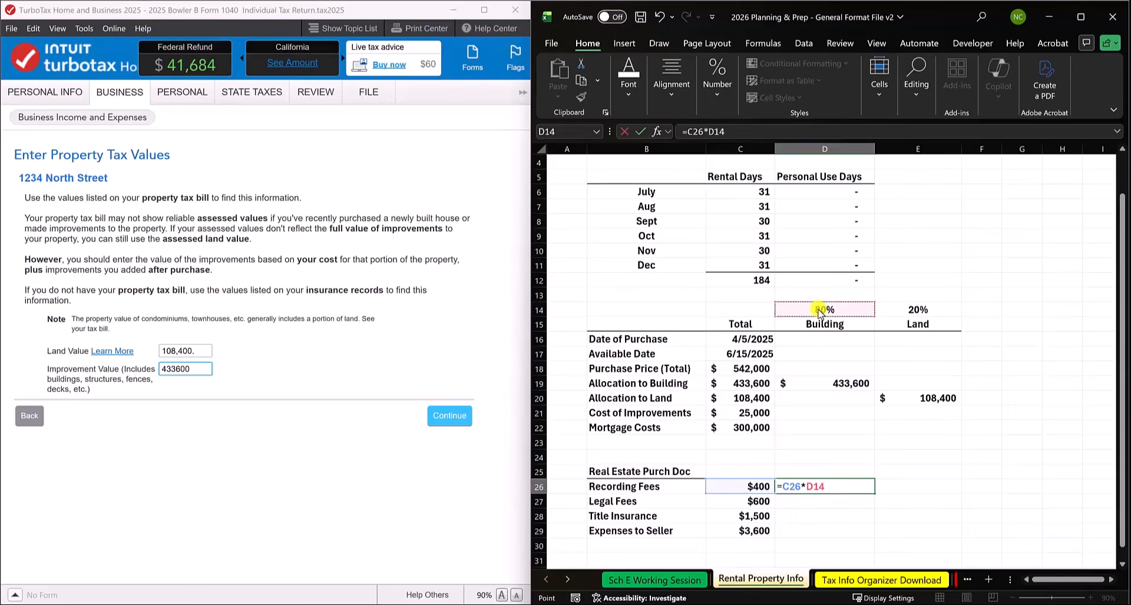
pyautogui.press('F4')
pyautogui.press('Return')
pyautogui.click(873, 489)
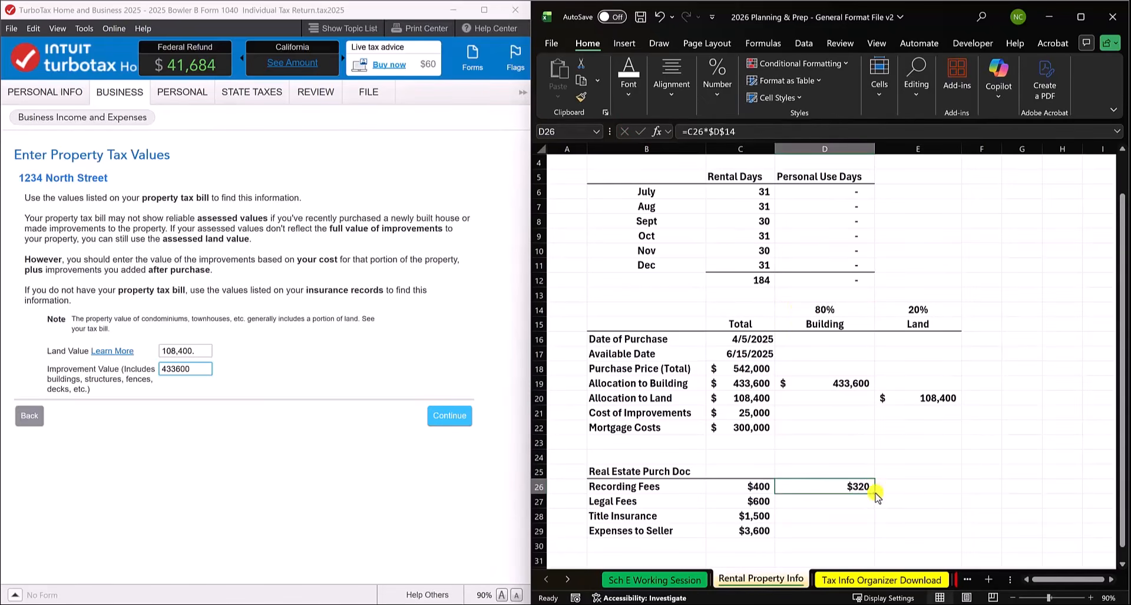
pyautogui.moveTo(876, 496); pyautogui.dragTo(872, 533)
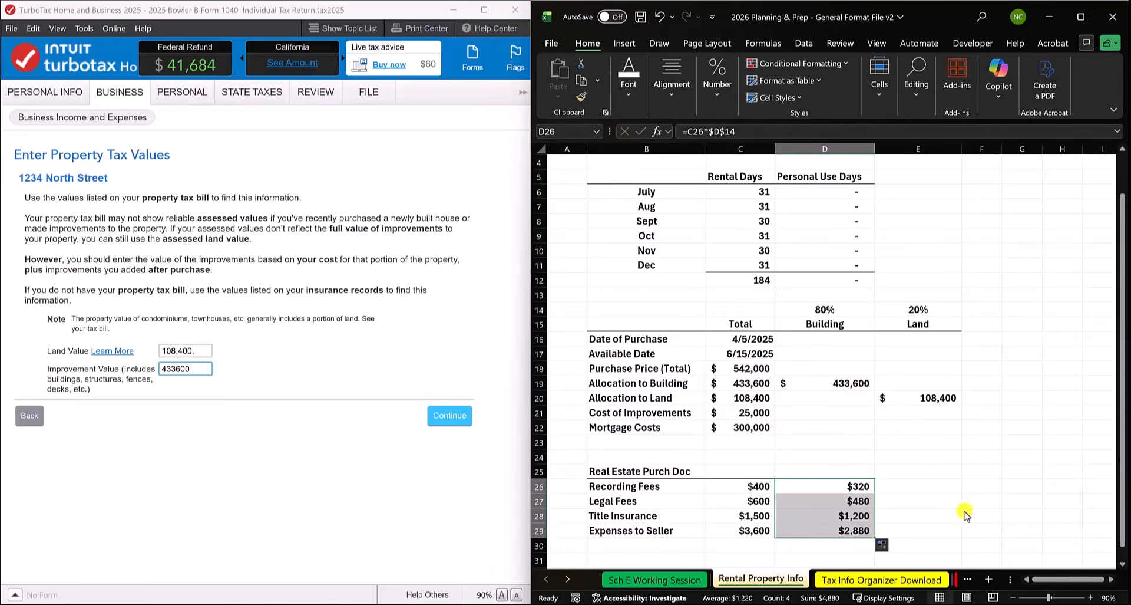
# Step: Calculate the land share of the recording fees with =C26*$E$14 and fill the formula down through Expenses to Seller
pyautogui.click(919, 489)
pyautogui.click(870, 488)
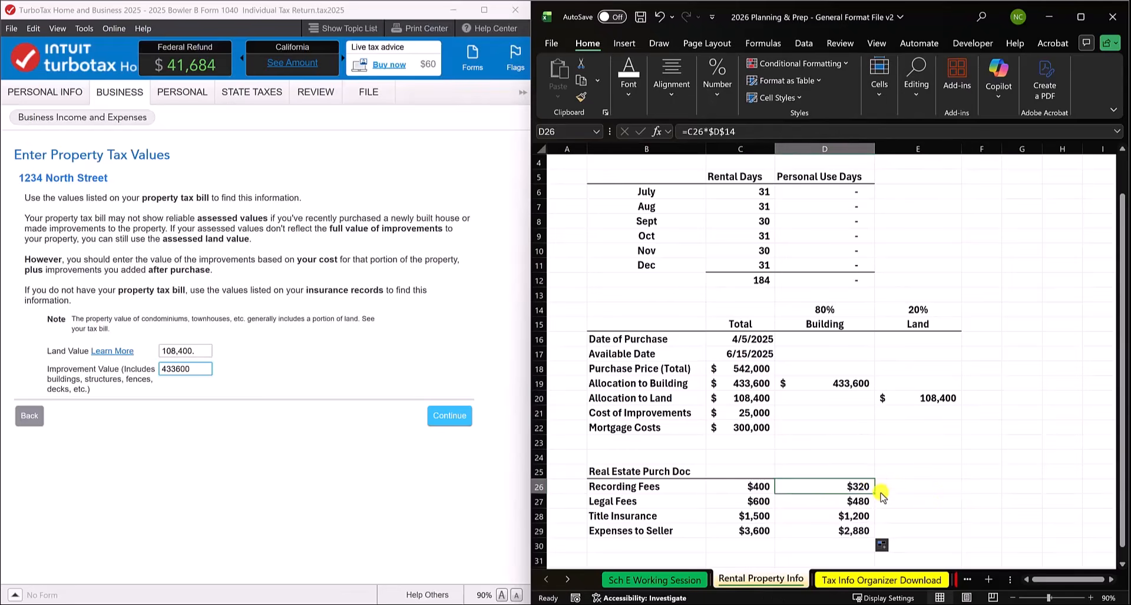
pyautogui.hotkey('ctrl', 'c')
pyautogui.click(937, 489)
pyautogui.hotkey('ctrl', 'v')
pyautogui.doubleClick(932, 488)
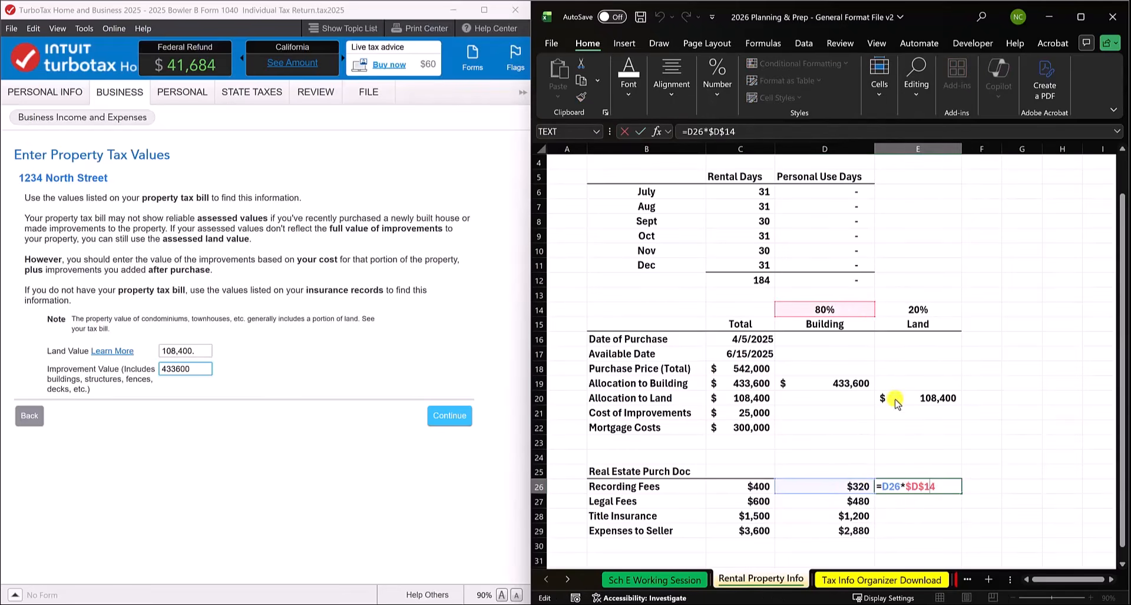
pyautogui.moveTo(875, 311); pyautogui.dragTo(884, 311)
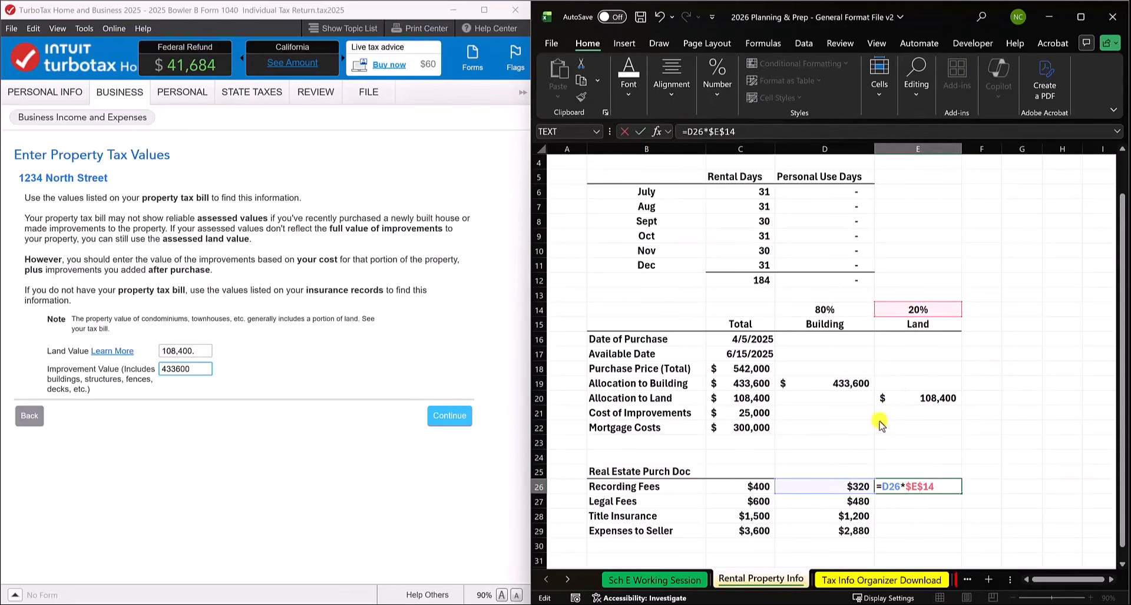
pyautogui.moveTo(849, 478); pyautogui.dragTo(778, 480)
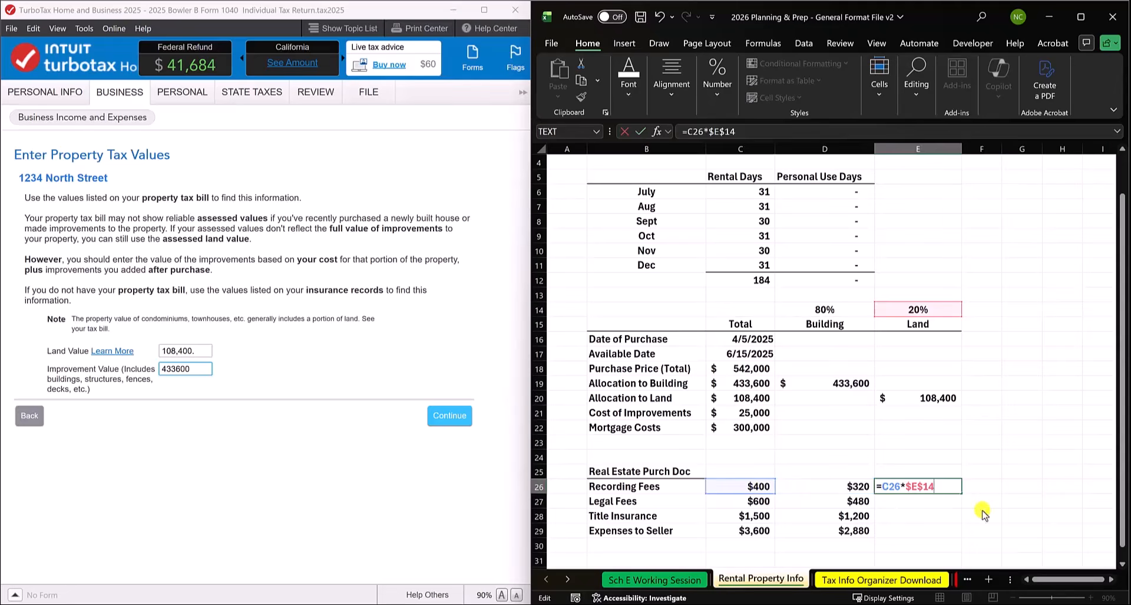
pyautogui.press('Return')
pyautogui.click(940, 484)
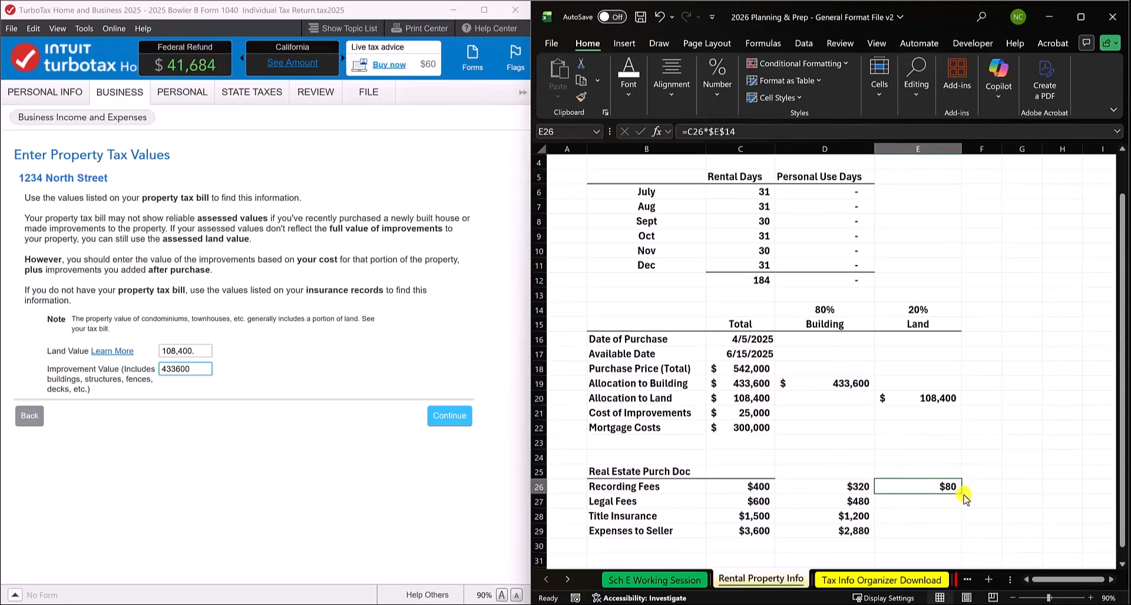
pyautogui.moveTo(962, 492); pyautogui.dragTo(962, 535)
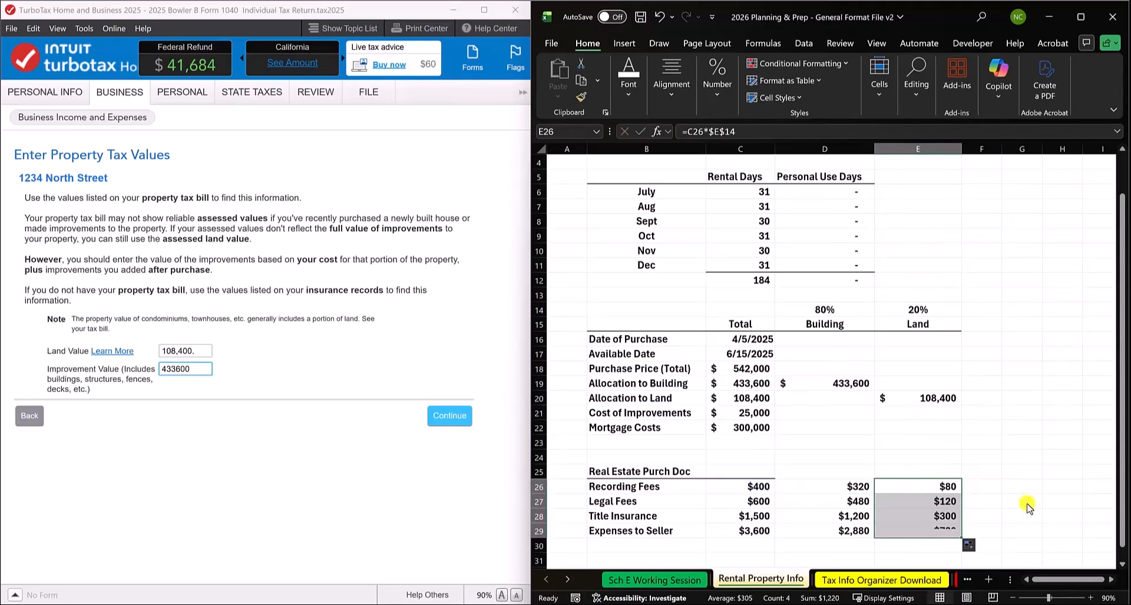
pyautogui.click(1008, 460)
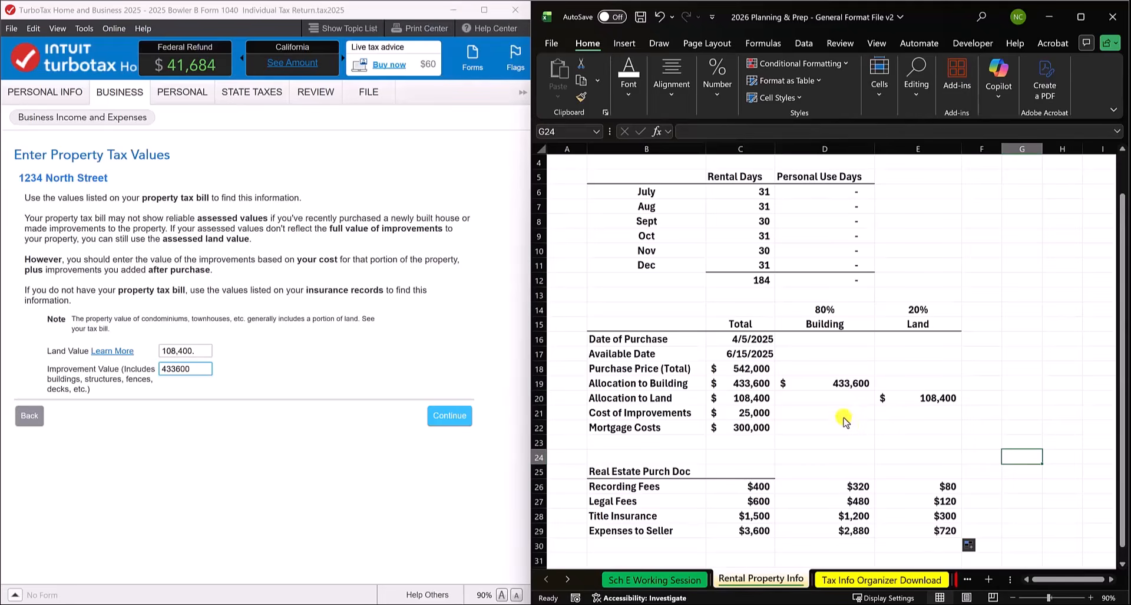
# Step: Reuse the recording fees' building formula to calculate the building share of Cost of Improvements as =C21*$D$14
pyautogui.click(836, 486)
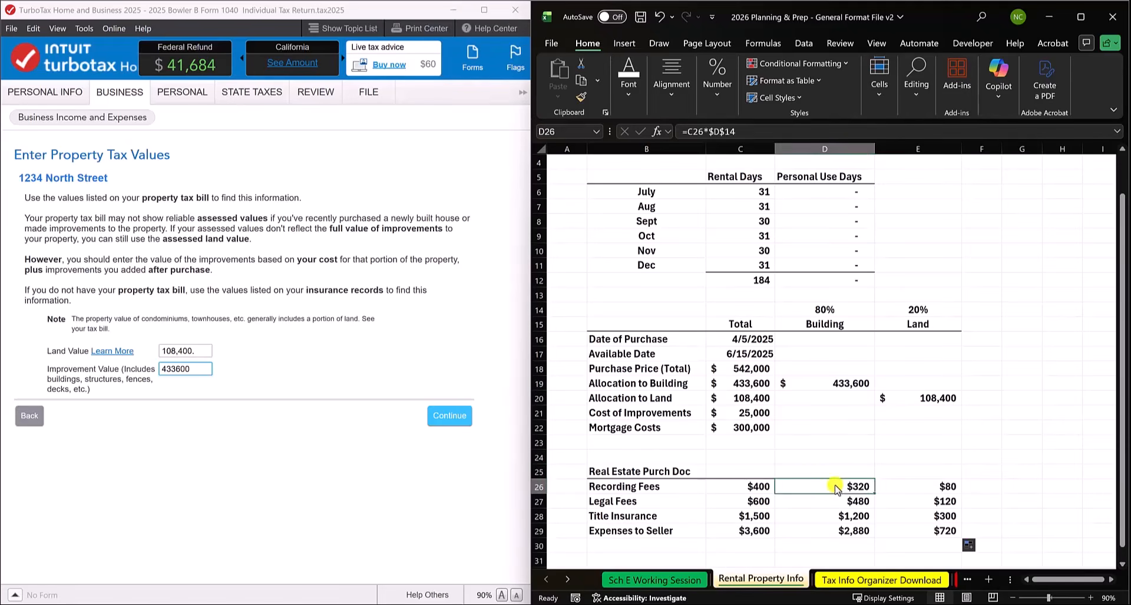
pyautogui.hotkey('ctrl', 'c')
pyautogui.click(822, 412)
pyautogui.hotkey('ctrl', 'v')
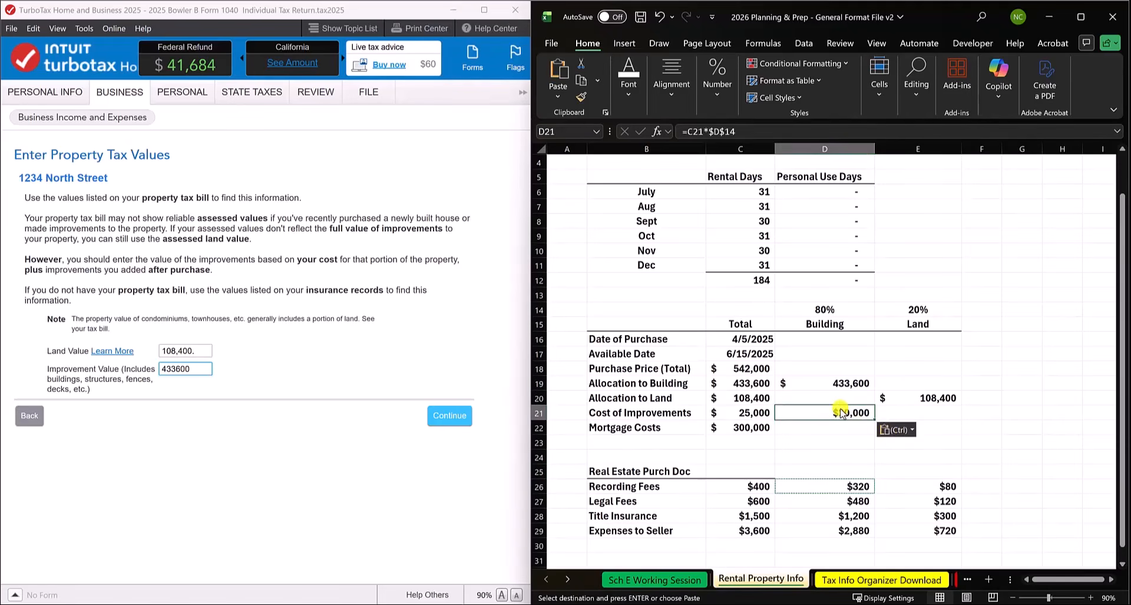
pyautogui.doubleClick(802, 414)
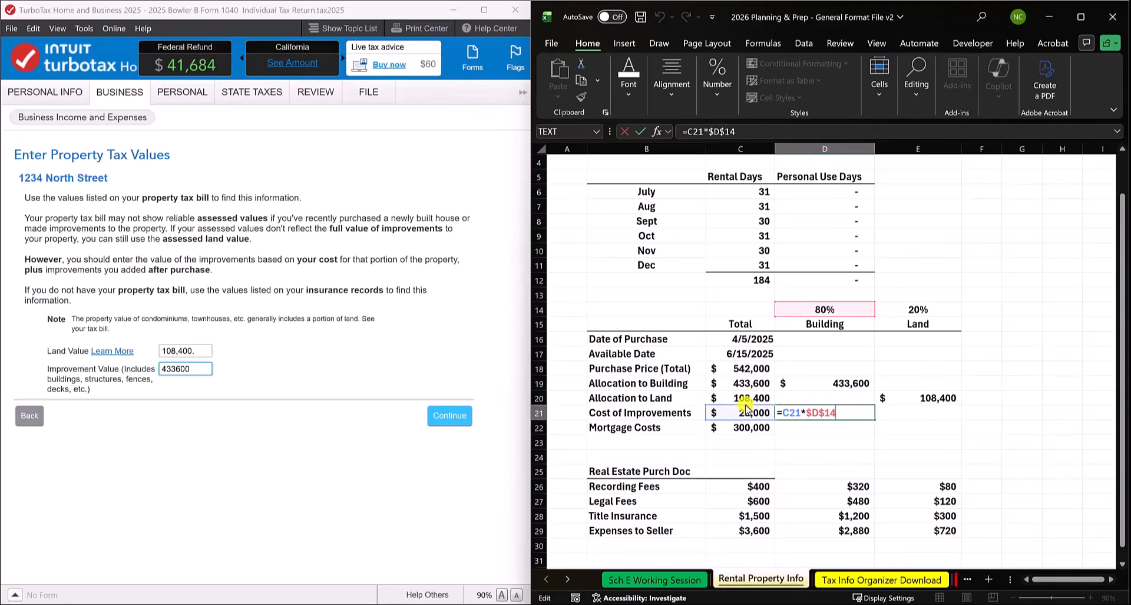
pyautogui.press('Return')
# Step: Calculate the land share of Cost of Improvements with =C21*$E$14, adapting the copied building formula
pyautogui.click(861, 416)
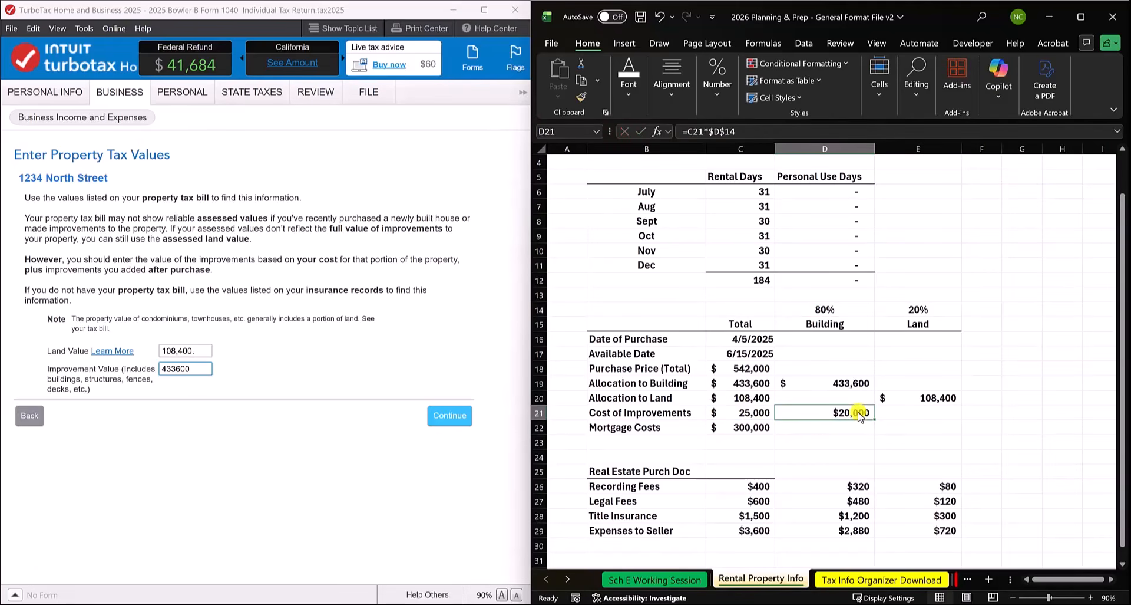
pyautogui.hotkey('ctrl', 'c')
pyautogui.click(908, 416)
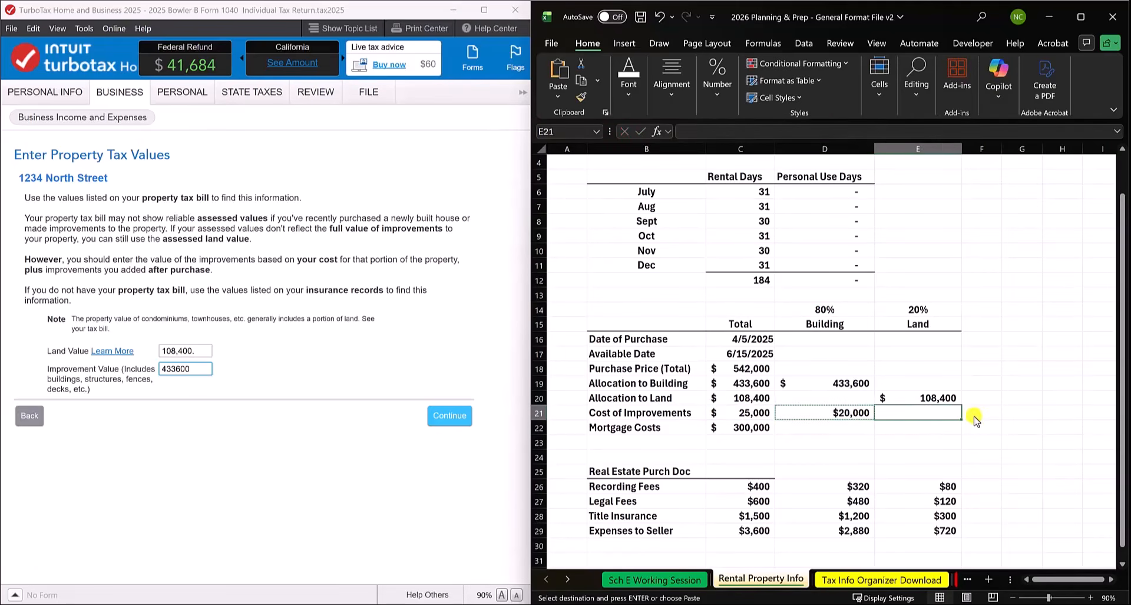
pyautogui.hotkey('ctrl', 'v')
pyautogui.press('Escape')
pyautogui.doubleClick(933, 413)
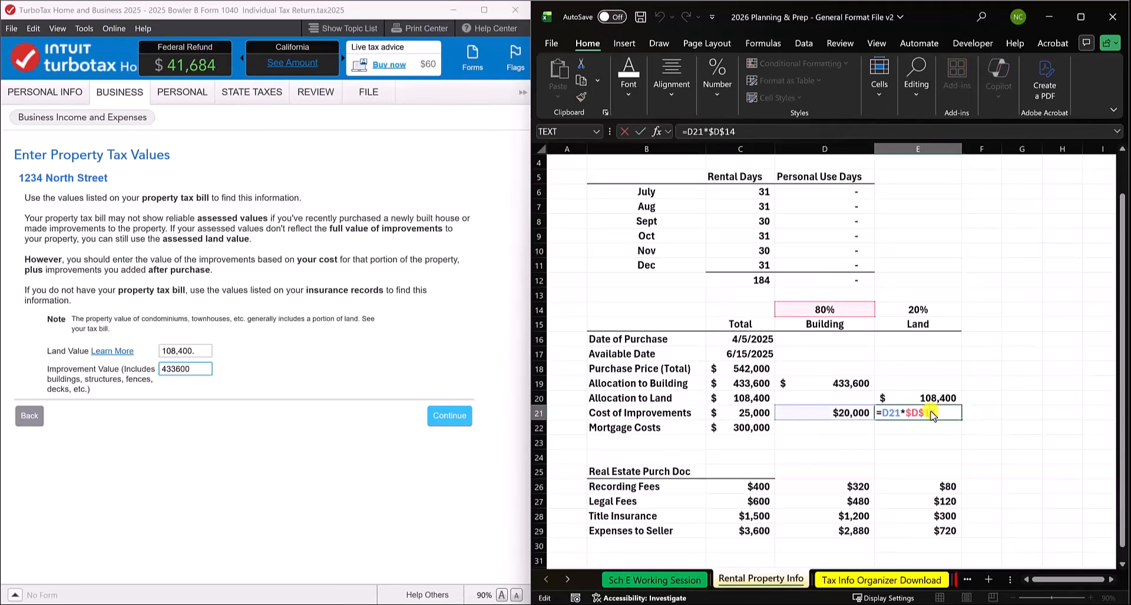
pyautogui.moveTo(868, 316); pyautogui.dragTo(907, 317)
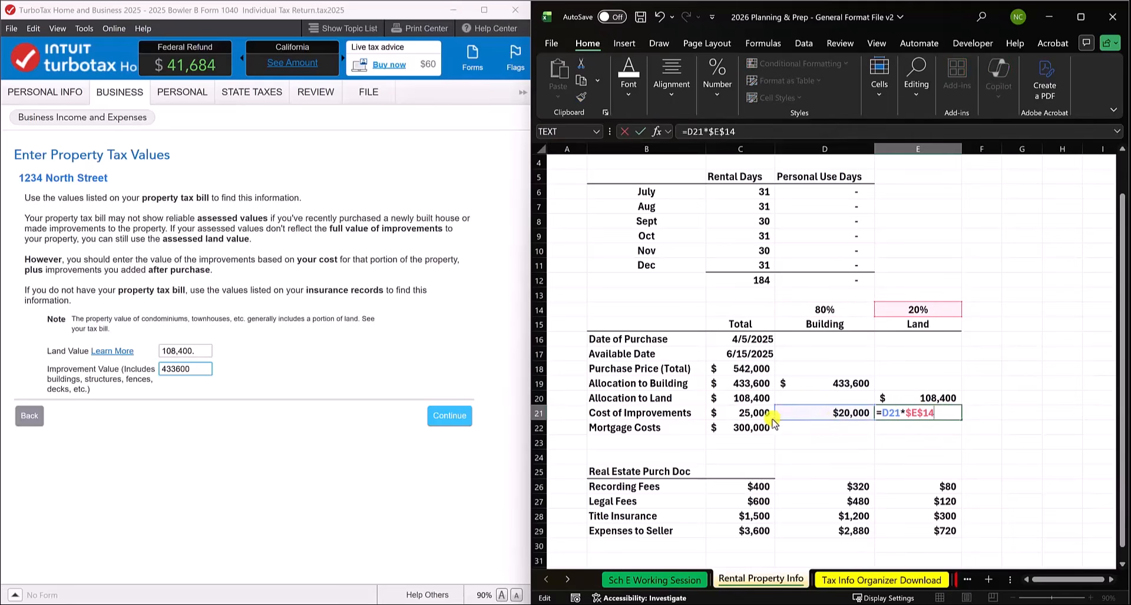
pyautogui.press('Return')
pyautogui.click(840, 412)
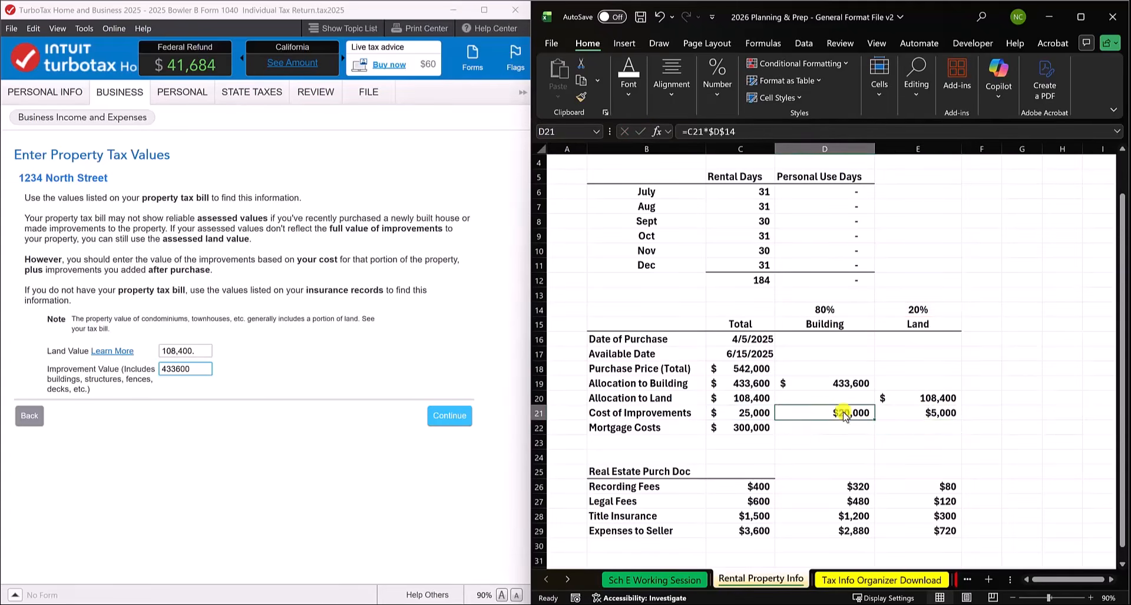
pyautogui.click(931, 422)
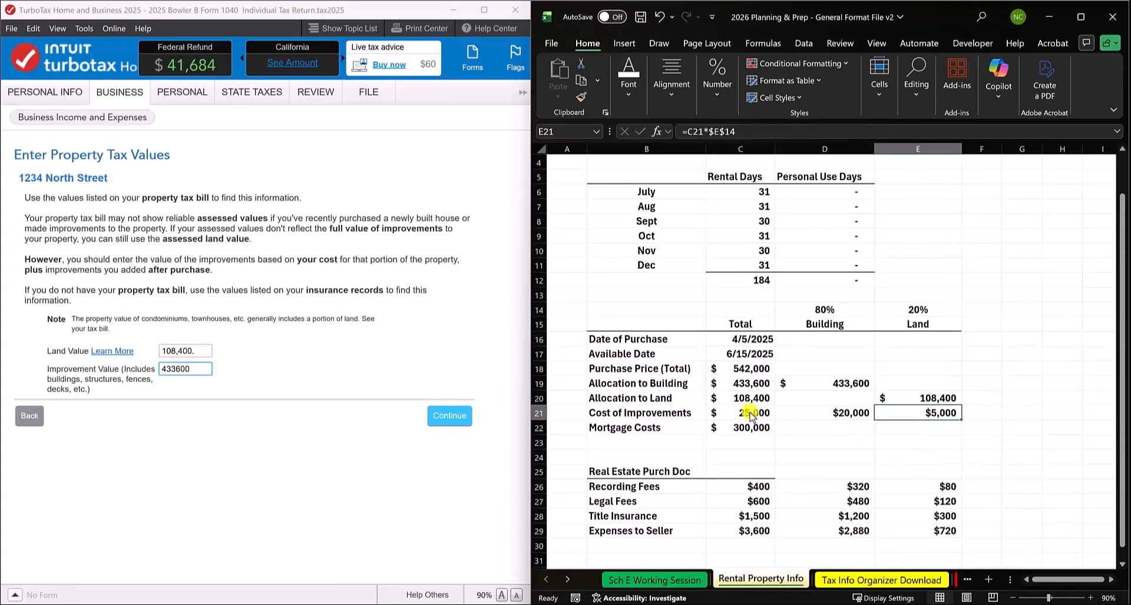
pyautogui.moveTo(624, 417); pyautogui.dragTo(888, 416)
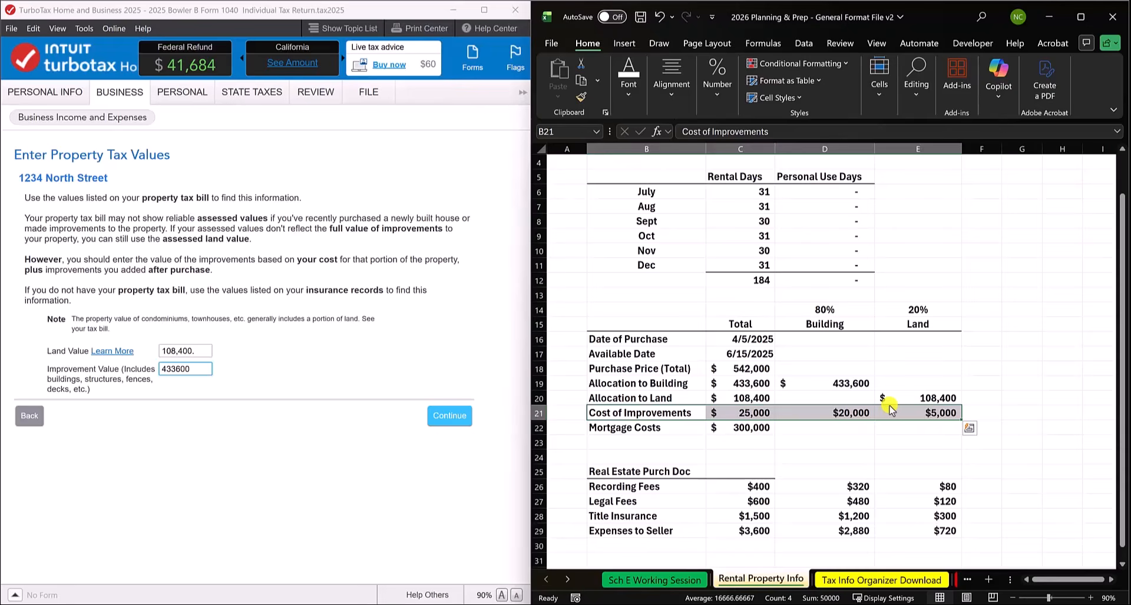
pyautogui.click(728, 414)
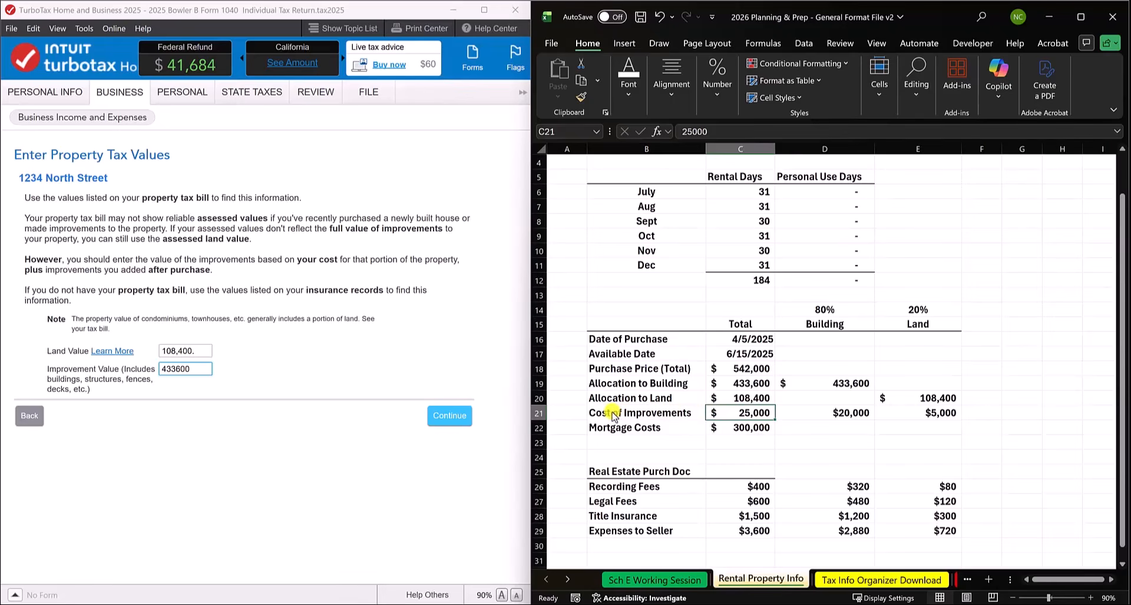
pyautogui.moveTo(610, 412); pyautogui.dragTo(940, 414)
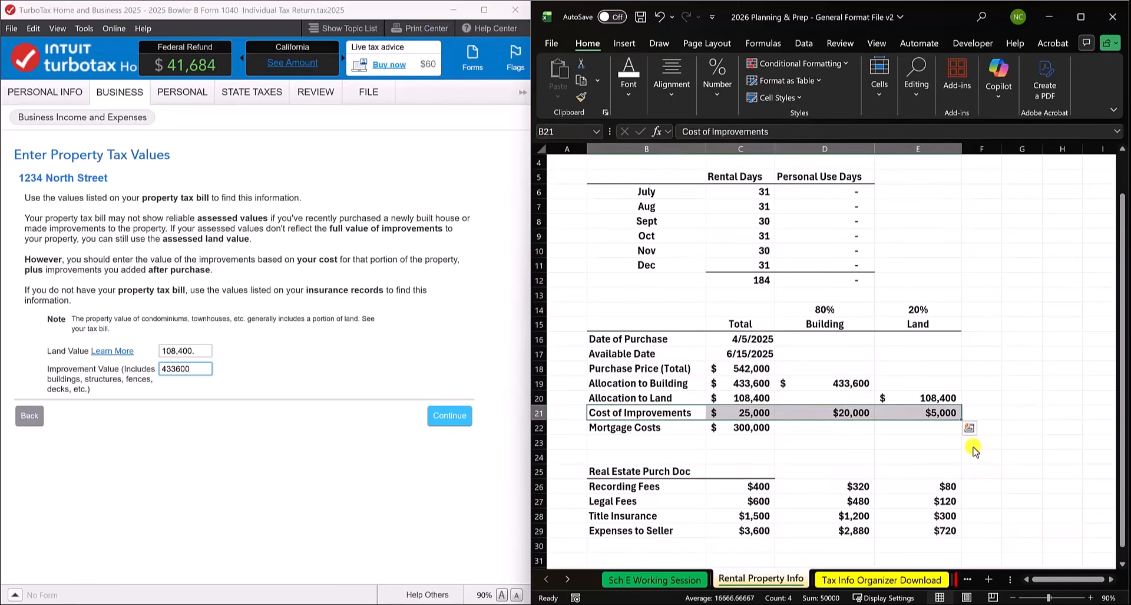
pyautogui.click(898, 415)
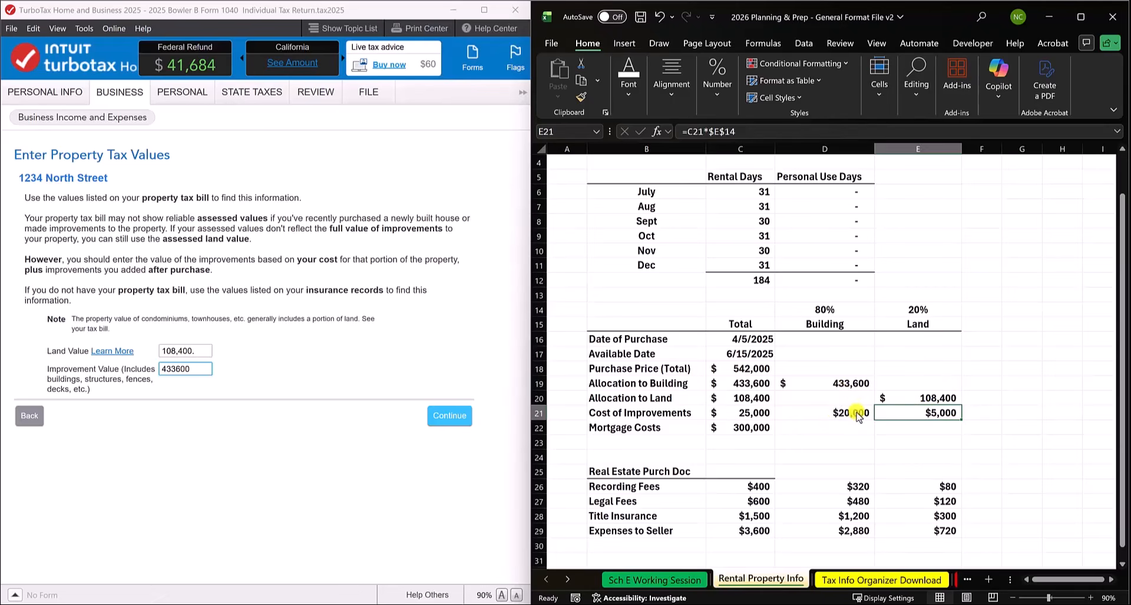
# Step: Copy the number format of the Building column's Allocation to Building amount across the Cost of Improvements row
pyautogui.click(845, 384)
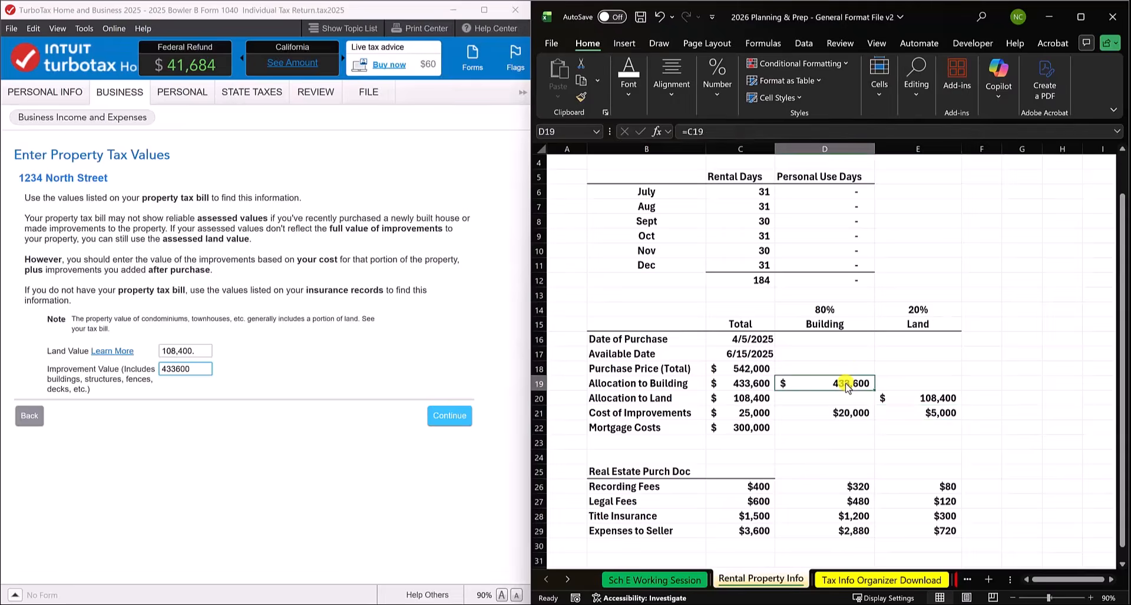
pyautogui.rightClick(846, 384)
pyautogui.click(1020, 135)
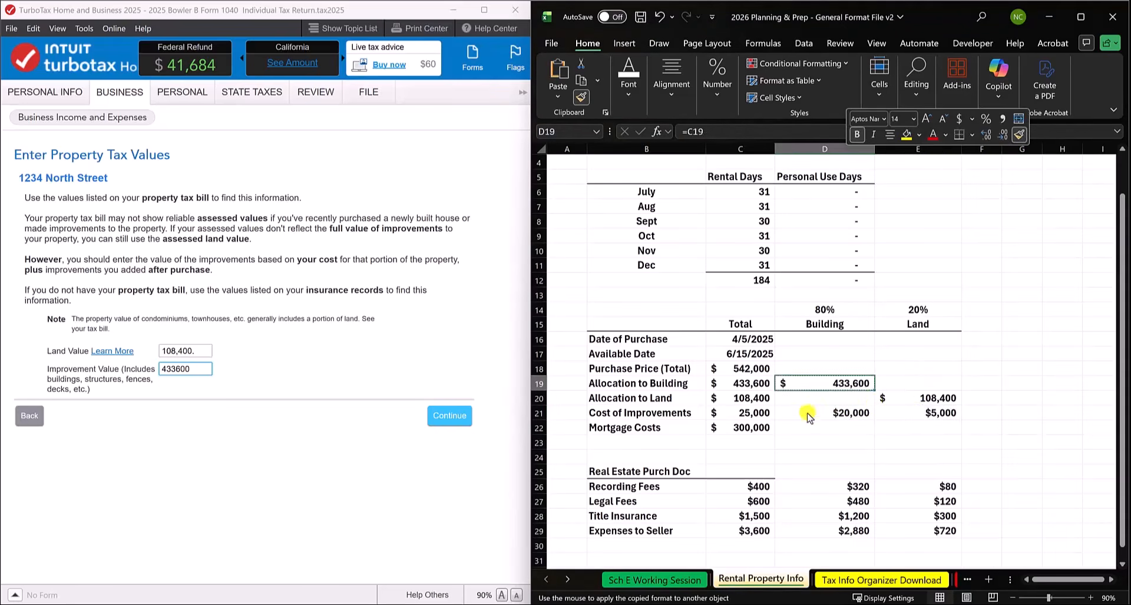
pyautogui.moveTo(848, 412)
pyautogui.mouseDown()
pyautogui.moveTo(892, 412)
pyautogui.moveTo(677, 414)
pyautogui.mouseUp()
pyautogui.click(1023, 425)
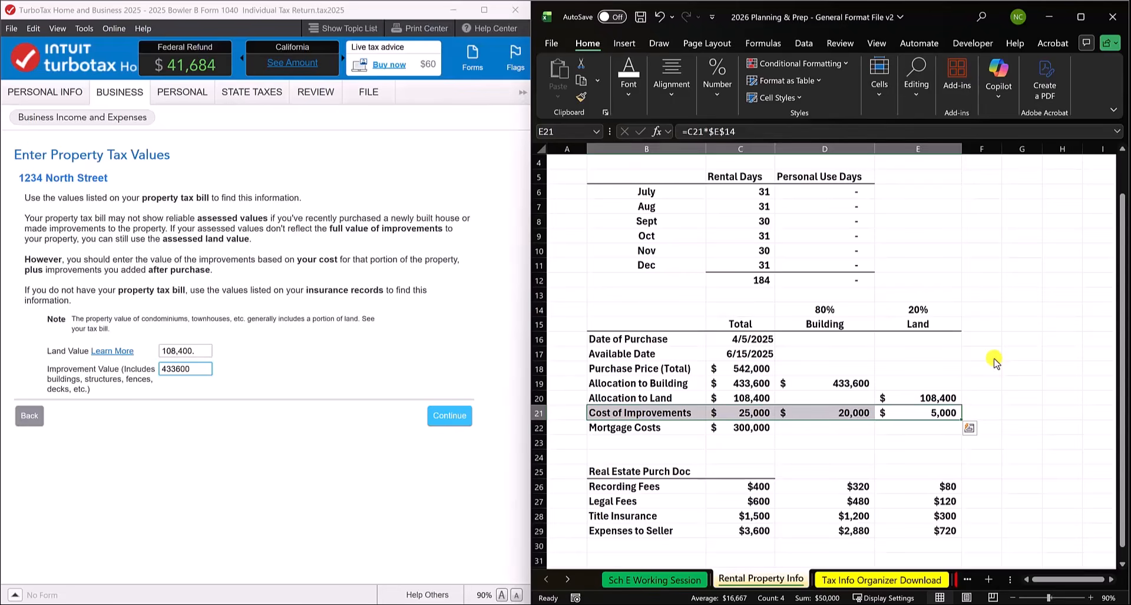
# Step: Review how the real estate purchase costs and the Cost of Improvements are split between building and land
pyautogui.moveTo(629, 471); pyautogui.dragTo(939, 537)
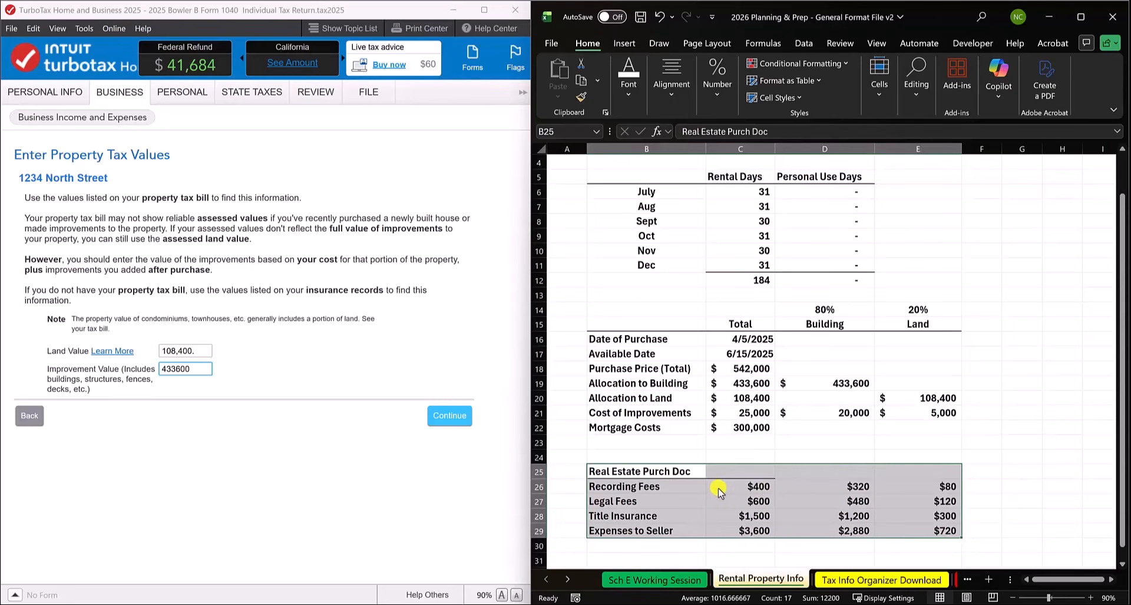
pyautogui.moveTo(719, 491); pyautogui.dragTo(720, 533)
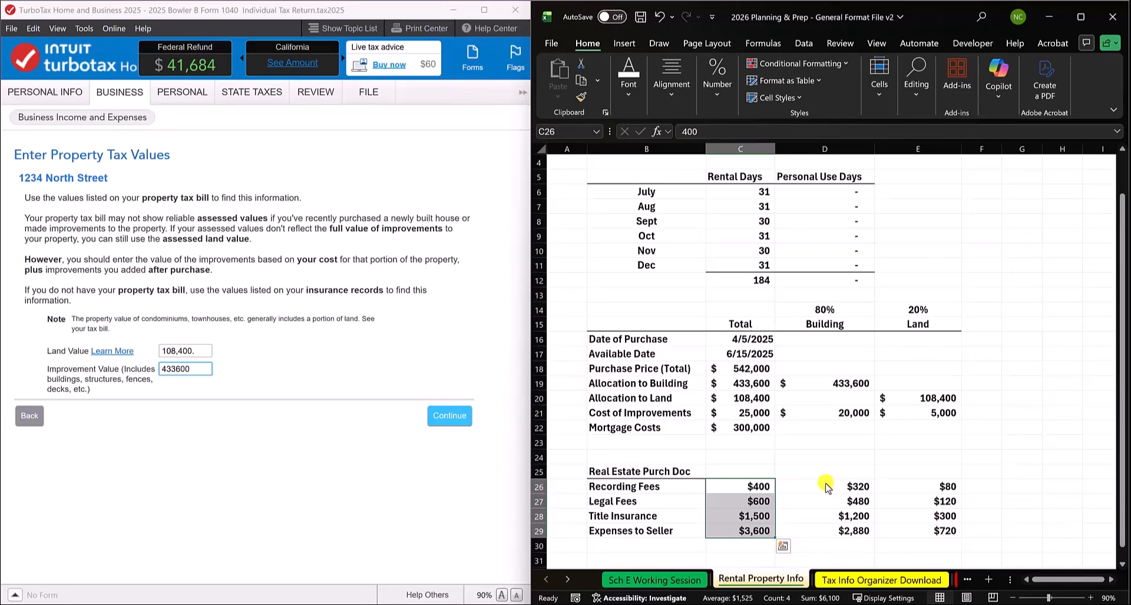
pyautogui.moveTo(827, 487); pyautogui.dragTo(903, 533)
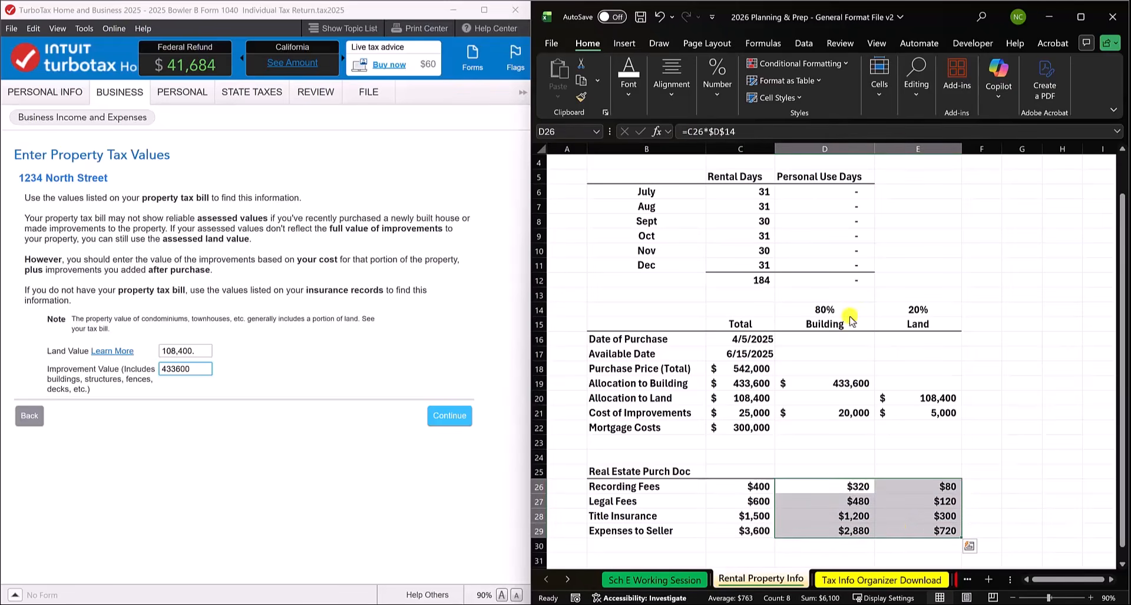
pyautogui.moveTo(847, 311); pyautogui.dragTo(903, 309)
pyautogui.moveTo(846, 487); pyautogui.dragTo(849, 530)
pyautogui.moveTo(908, 488); pyautogui.dragTo(912, 533)
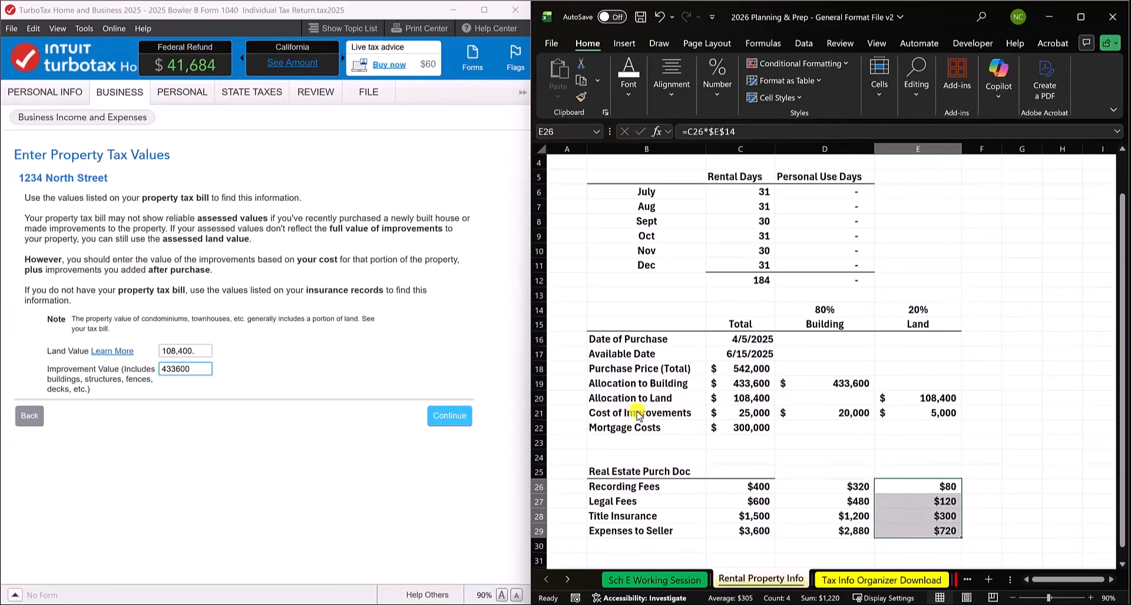
pyautogui.moveTo(638, 412); pyautogui.dragTo(907, 415)
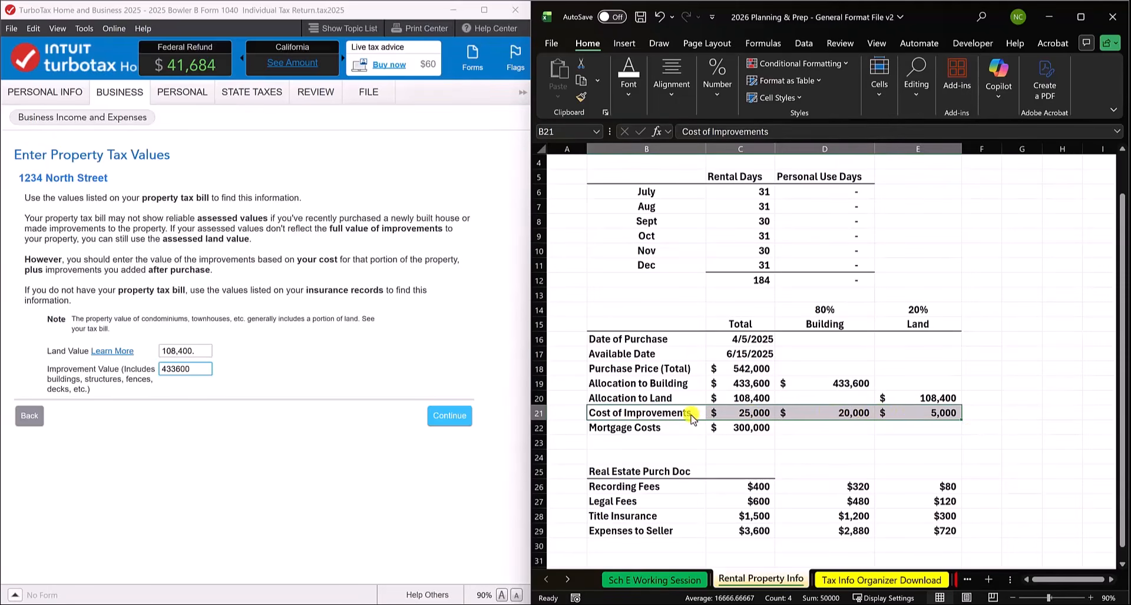
pyautogui.moveTo(654, 412); pyautogui.dragTo(898, 412)
pyautogui.click(730, 414)
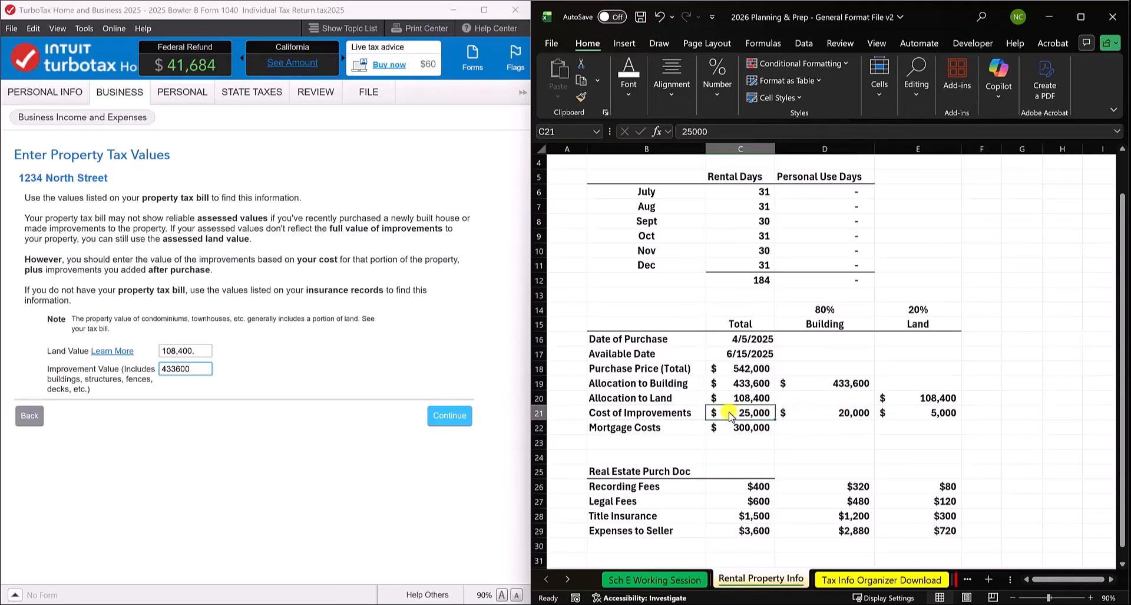
pyautogui.click(912, 417)
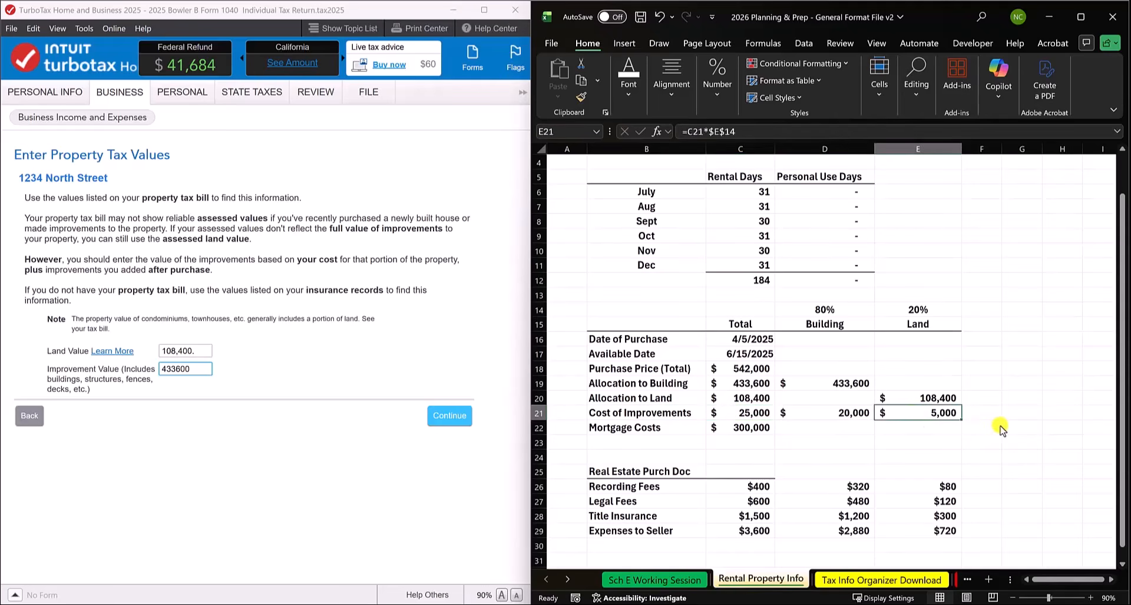
# Step: Copy the number format of the improvements' building share to the building and land amounts from Recording Fees through Expenses to Seller
pyautogui.rightClick(858, 409)
pyautogui.click(1024, 134)
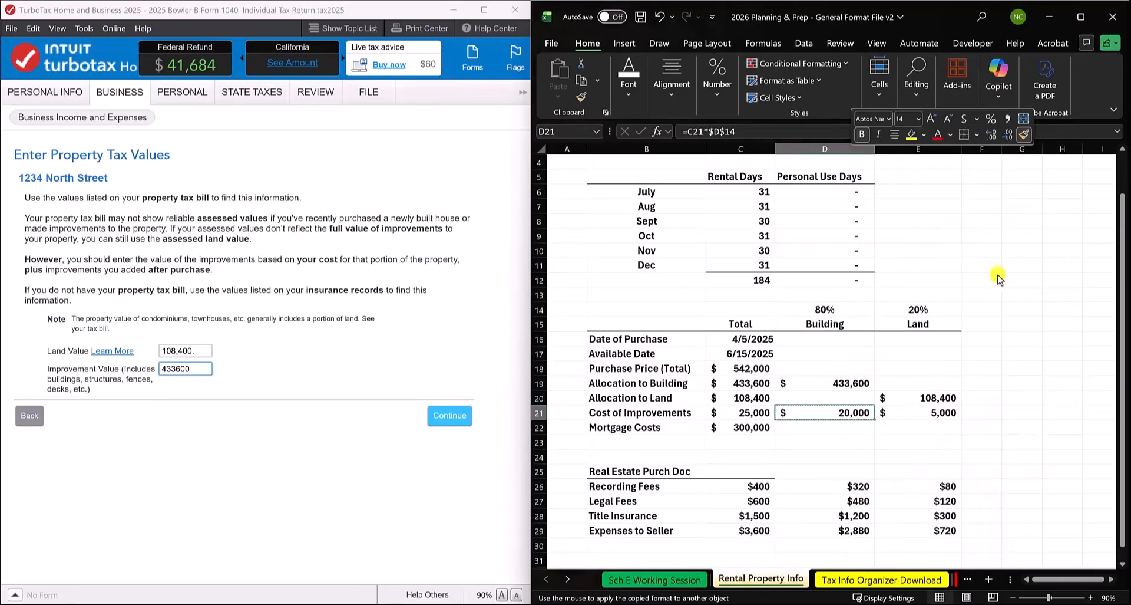
pyautogui.moveTo(836, 486)
pyautogui.mouseDown()
pyautogui.moveTo(919, 488)
pyautogui.moveTo(943, 531)
pyautogui.mouseUp()
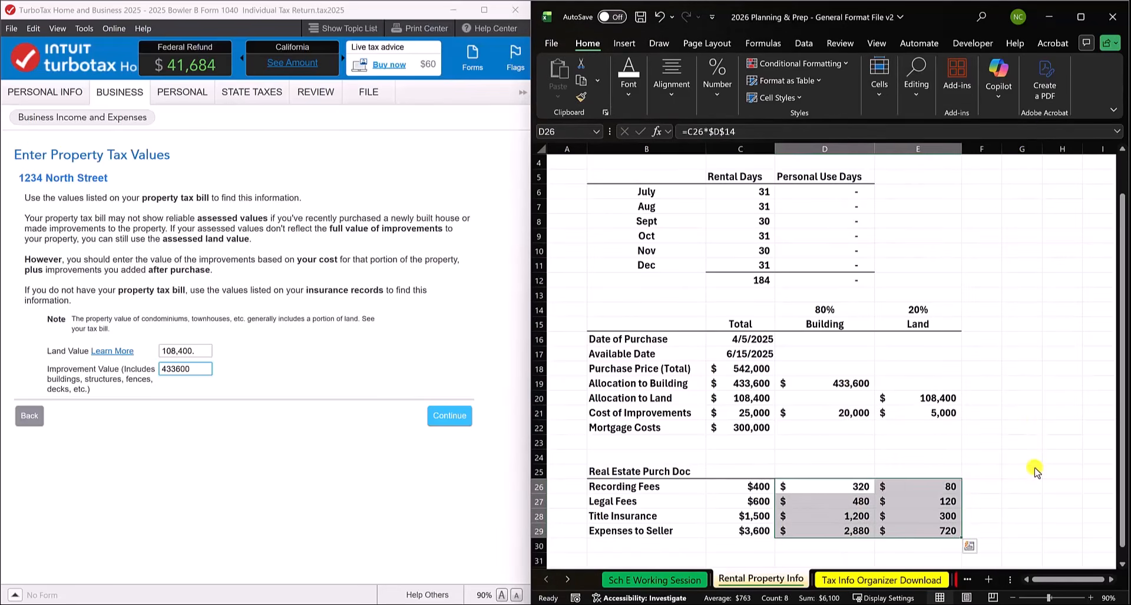
pyautogui.click(1037, 471)
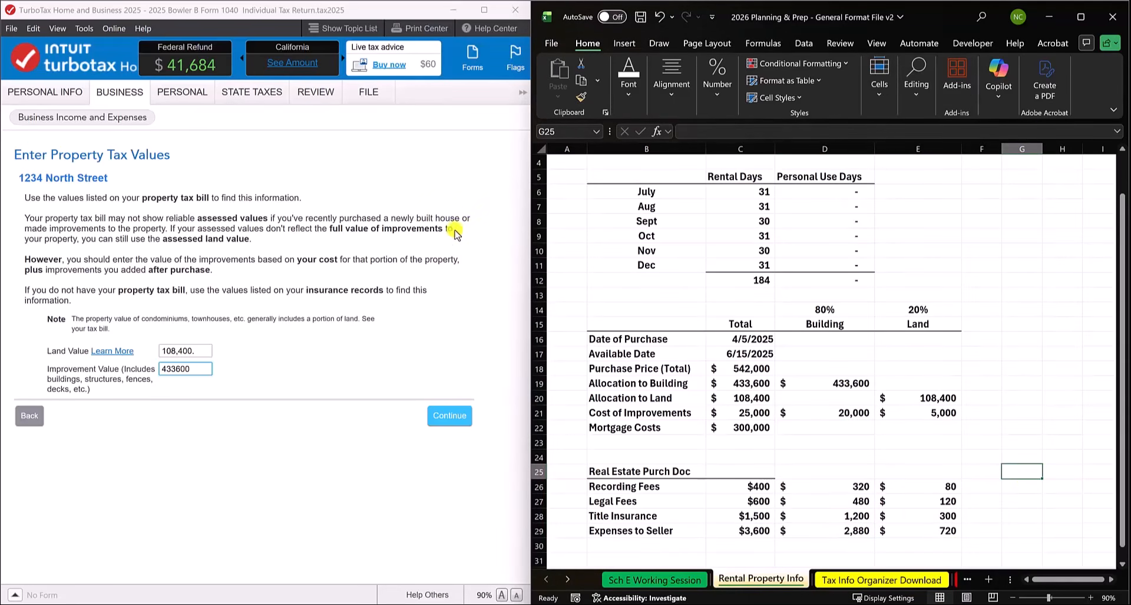
pyautogui.click(1009, 407)
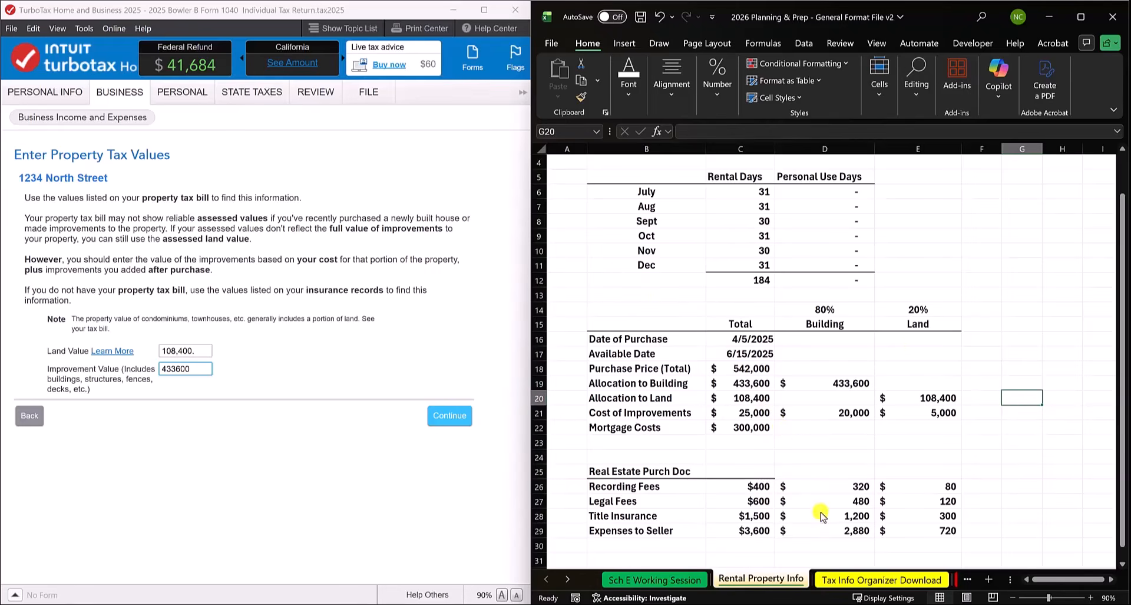
pyautogui.click(860, 548)
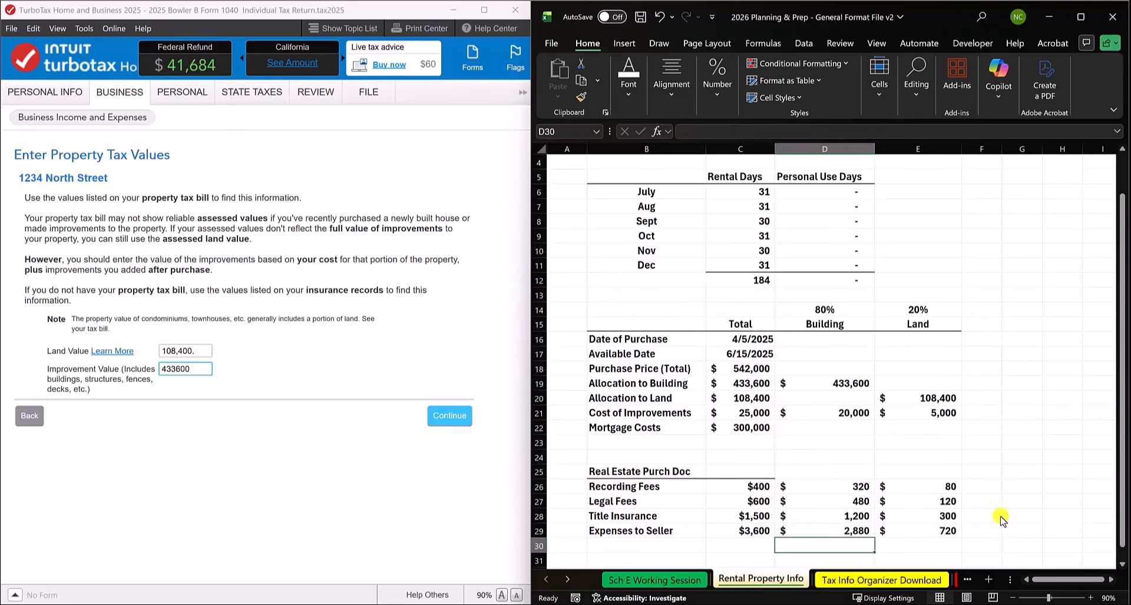
# Step: Total the Building column with =SUM(D16:D29) in D30 and extend the total to the Land column
pyautogui.write('=sum(')
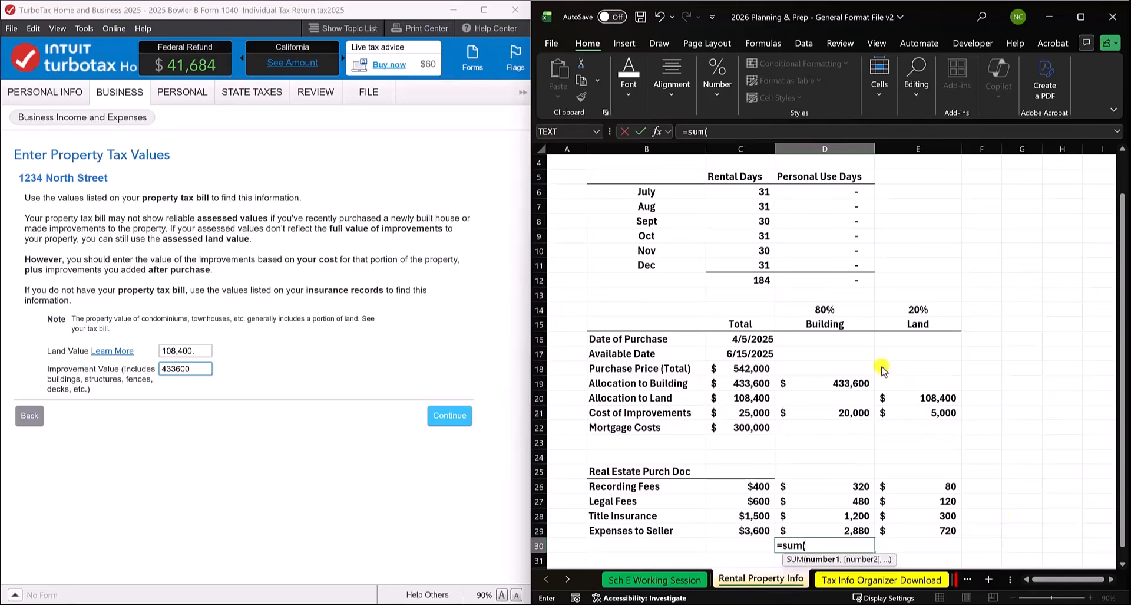
pyautogui.click(823, 340)
pyautogui.moveTo(822, 345); pyautogui.dragTo(848, 530)
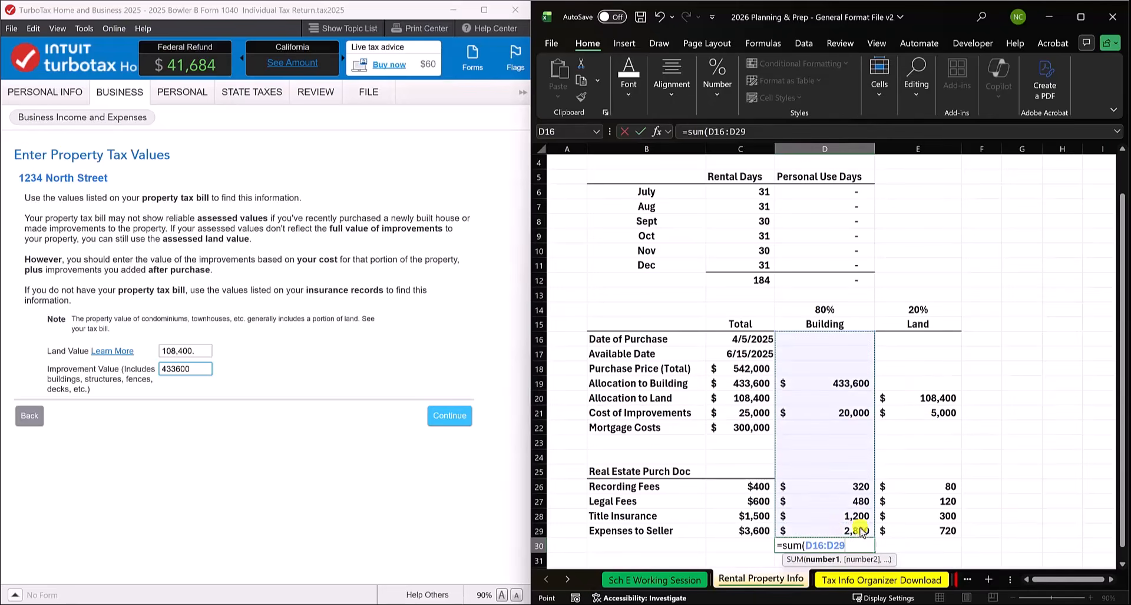
pyautogui.write(')')
pyautogui.press('Return')
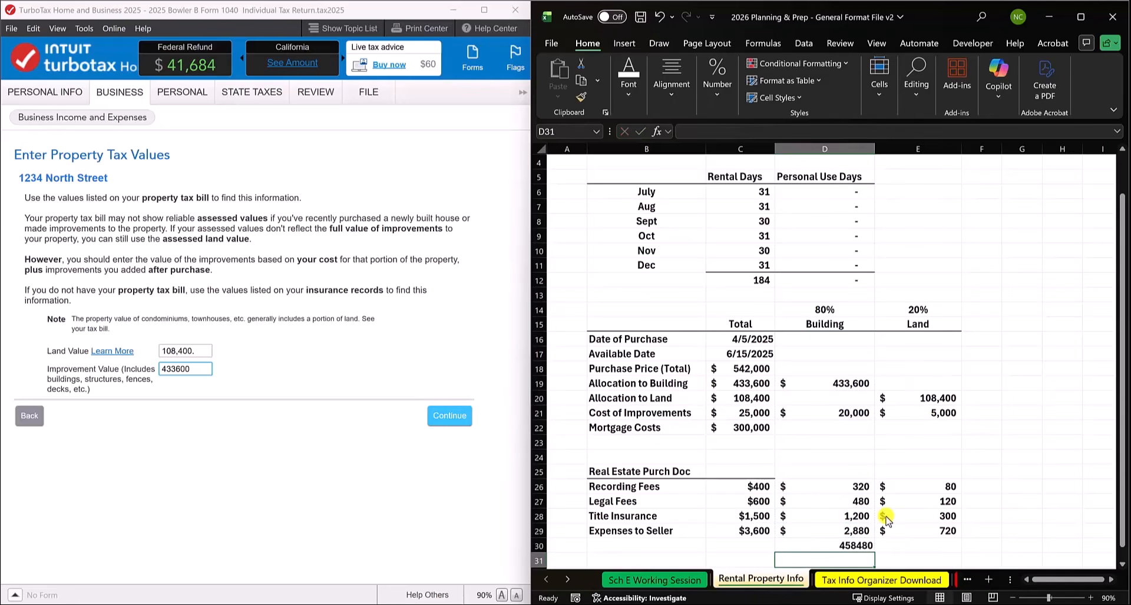
pyautogui.click(860, 544)
pyautogui.moveTo(875, 552); pyautogui.dragTo(923, 550)
# Step: Format the building and land totals in row 30 as accounting dollars without decimals
pyautogui.rightClick(930, 547)
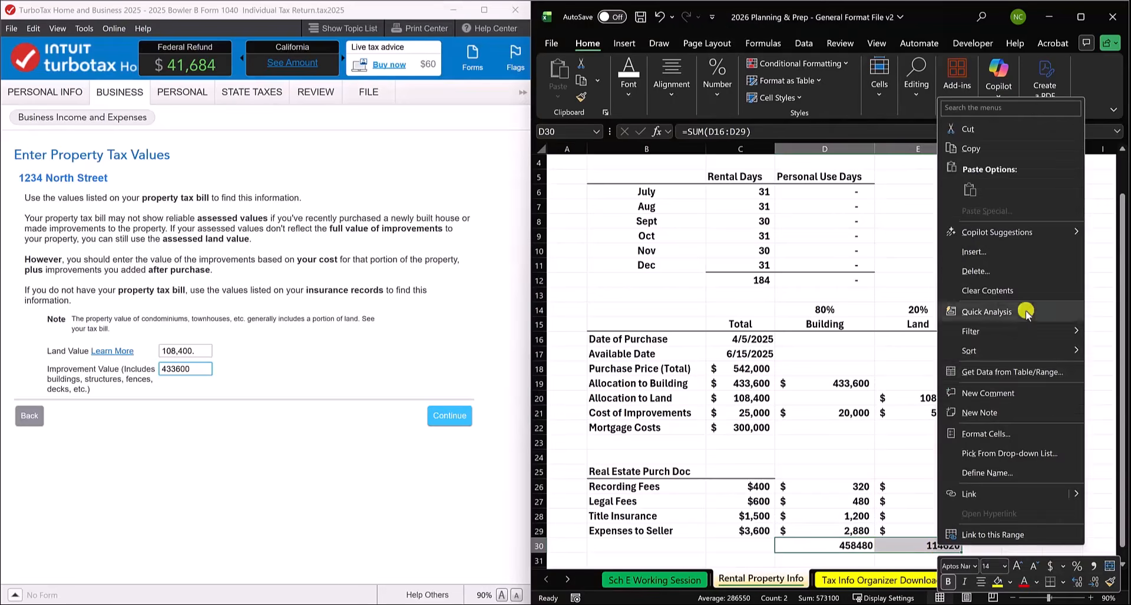
pyautogui.click(1094, 566)
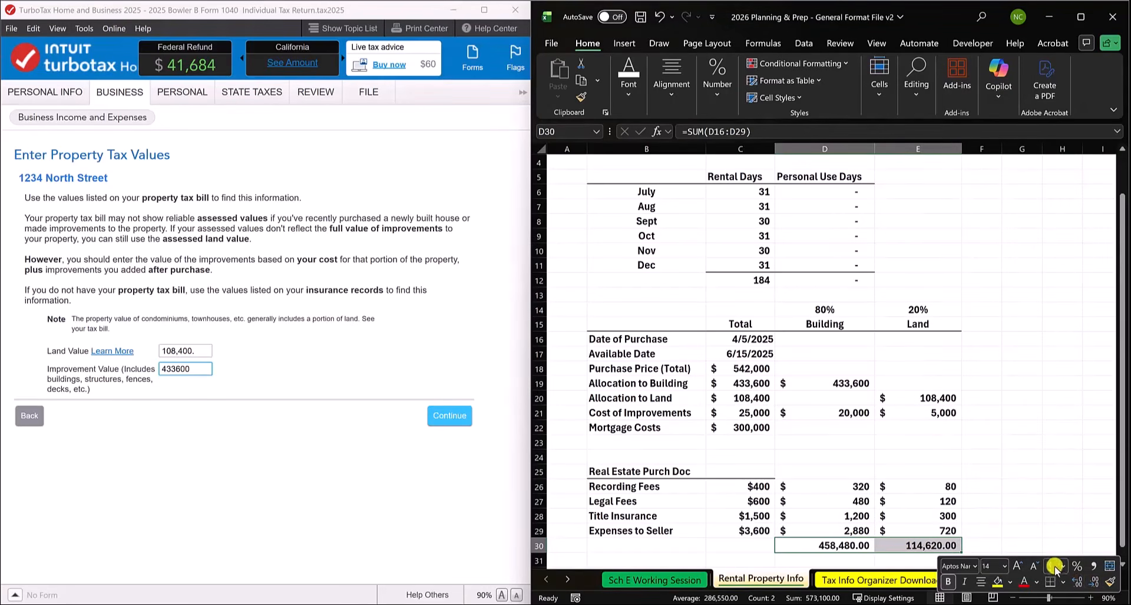
pyautogui.click(1050, 565)
pyautogui.doubleClick(1093, 582)
pyautogui.click(1024, 531)
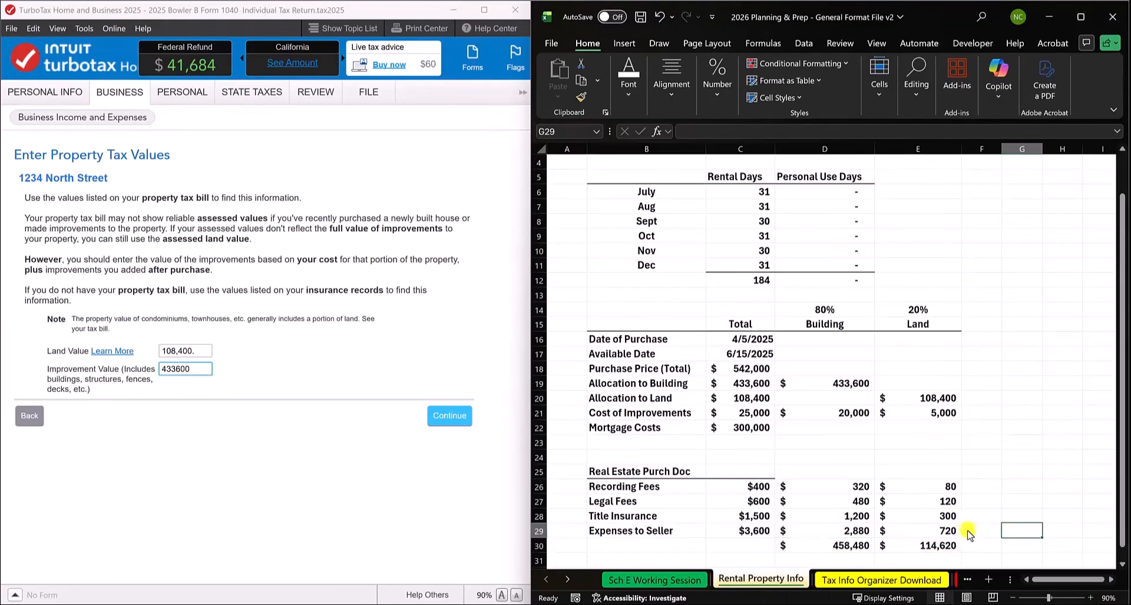
# Step: Add a bottom border under the building and land amounts of Expenses to Seller, above the totals
pyautogui.moveTo(947, 532); pyautogui.dragTo(852, 535)
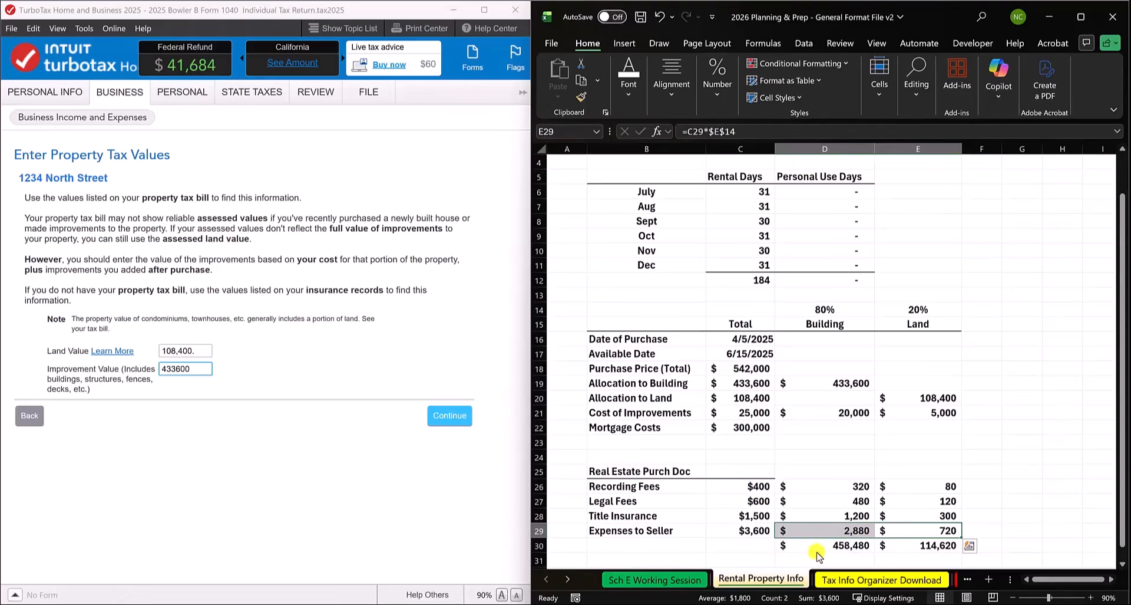
pyautogui.rightClick(826, 536)
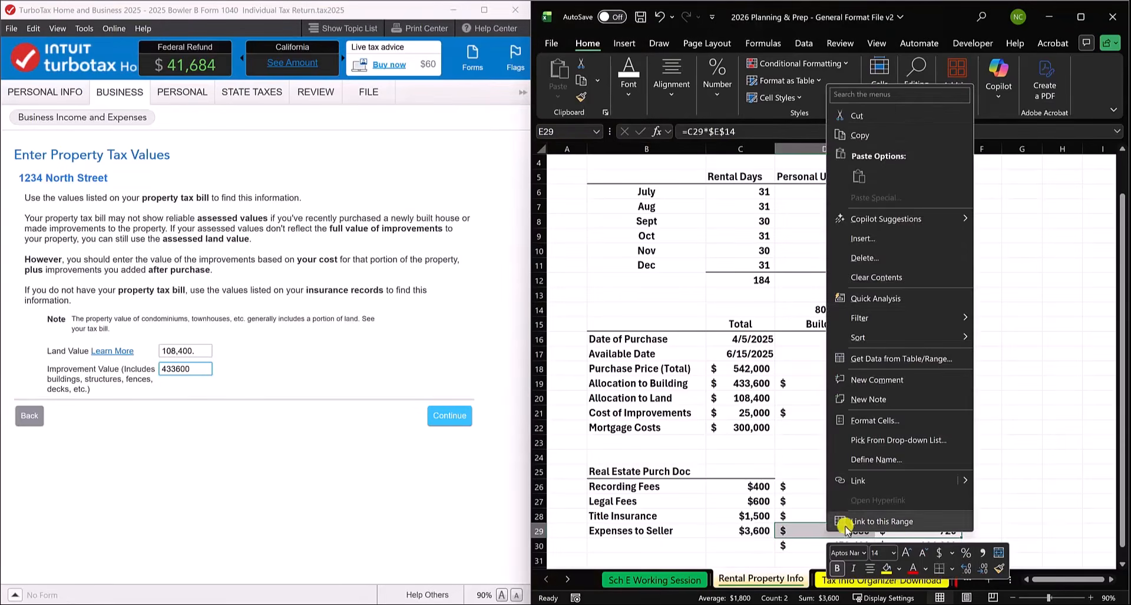
pyautogui.click(952, 568)
pyautogui.click(974, 488)
pyautogui.click(1009, 502)
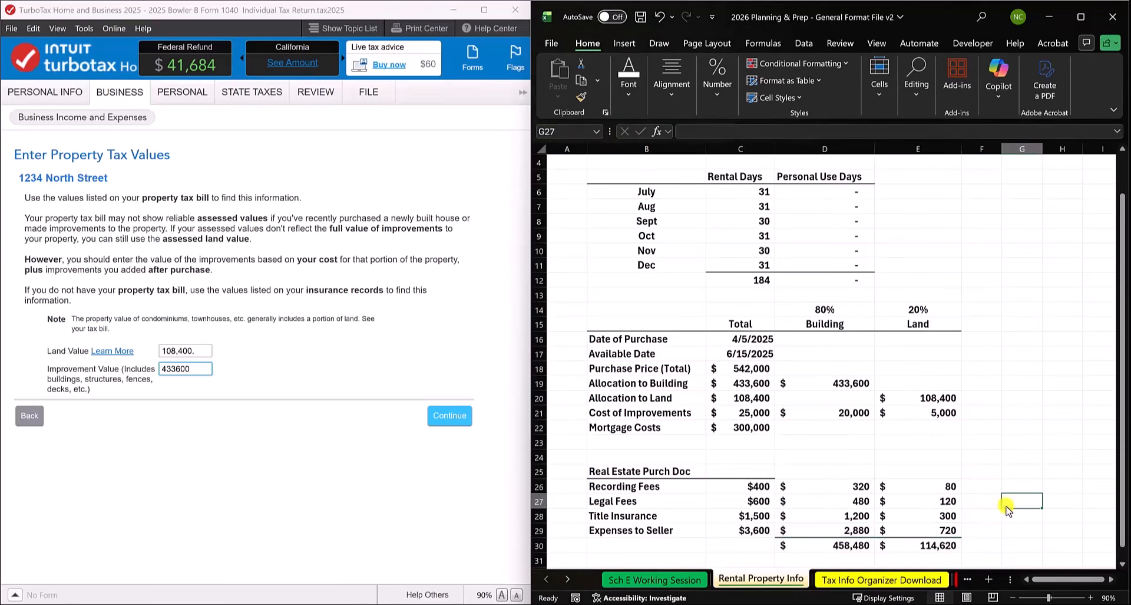
# Step: Switch to TurboTax, submit the property tax values and proceed to the Depreciation Results
pyautogui.click(902, 544)
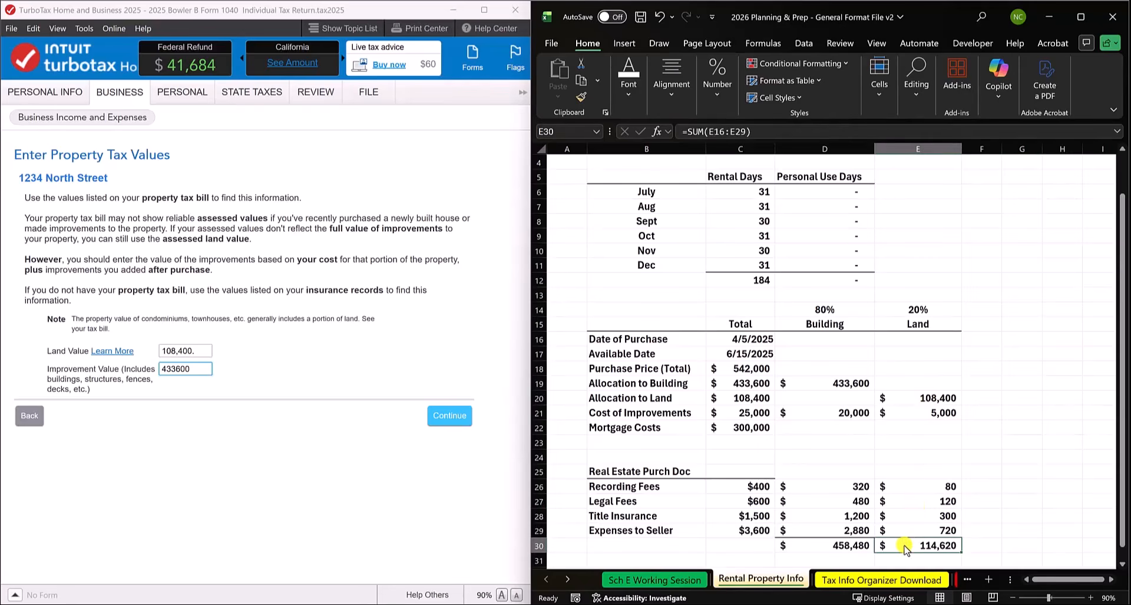
pyautogui.click(449, 415)
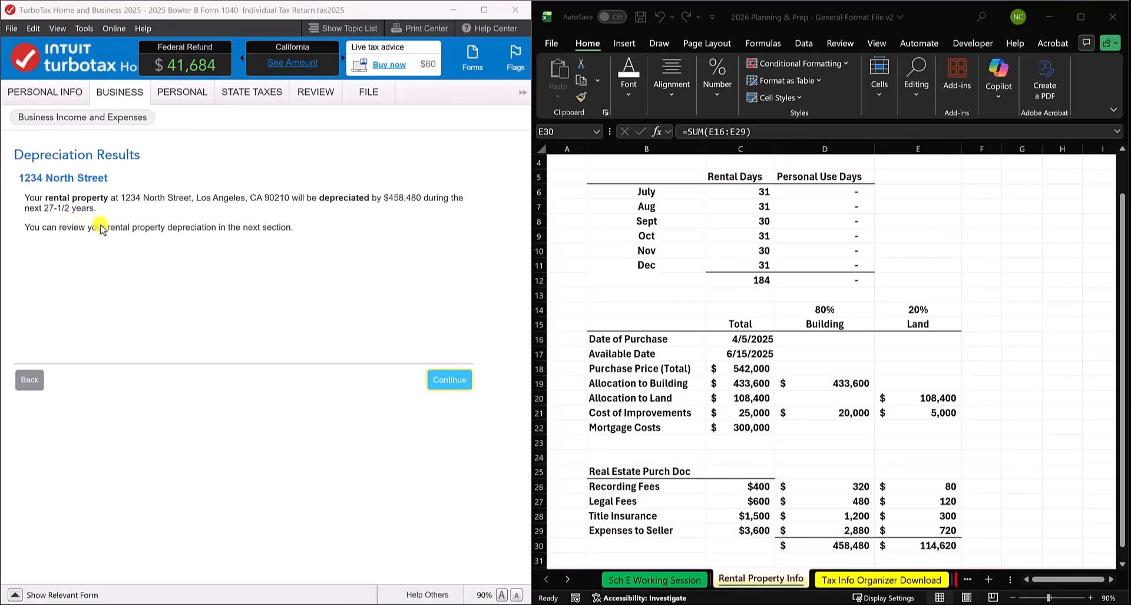
# Step: Compare the depreciable amount in the Depreciation Results with the Cost of Improvements row and the building and land totals in Excel
pyautogui.click(996, 465)
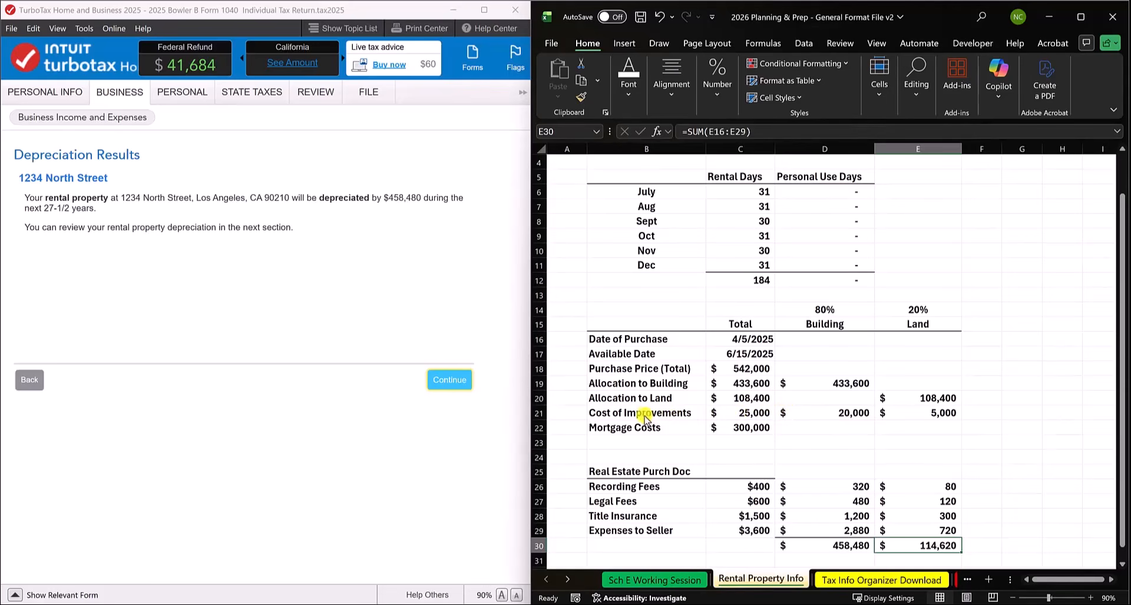
pyautogui.click(664, 415)
pyautogui.moveTo(664, 415); pyautogui.dragTo(901, 412)
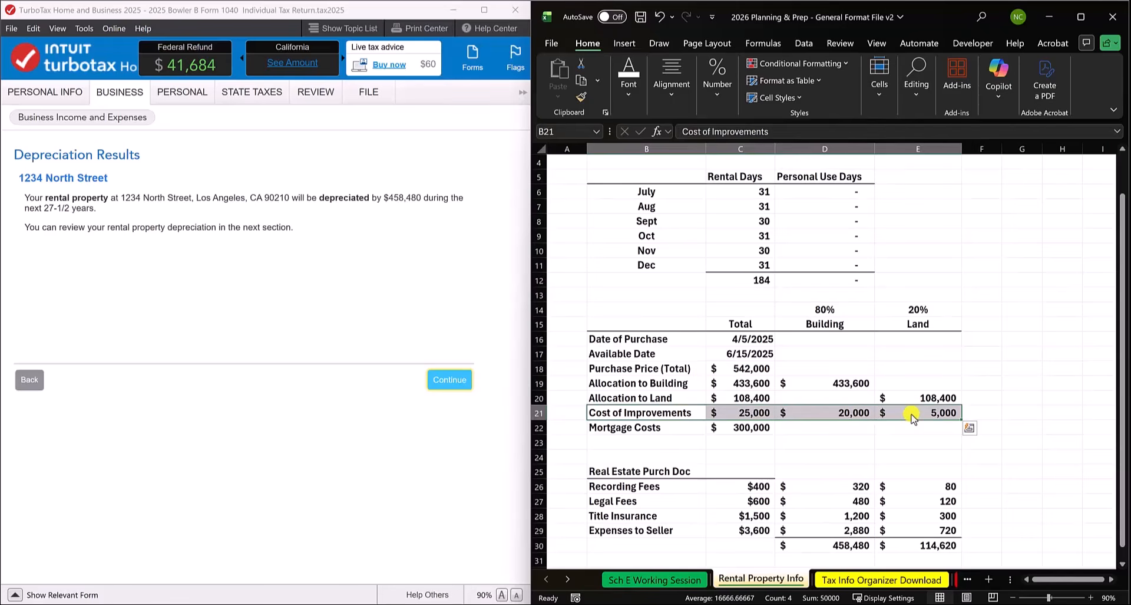
pyautogui.moveTo(913, 415)
pyautogui.mouseDown()
pyautogui.moveTo(652, 412)
pyautogui.moveTo(920, 416)
pyautogui.mouseUp()
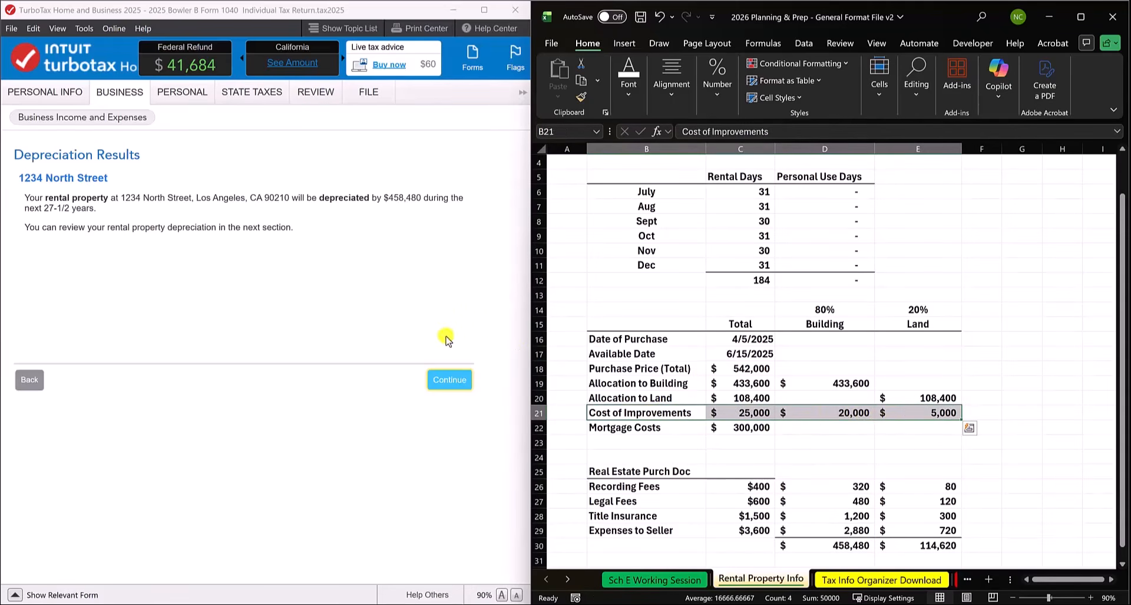
pyautogui.click(634, 415)
pyautogui.moveTo(633, 416); pyautogui.dragTo(890, 418)
pyautogui.click(820, 544)
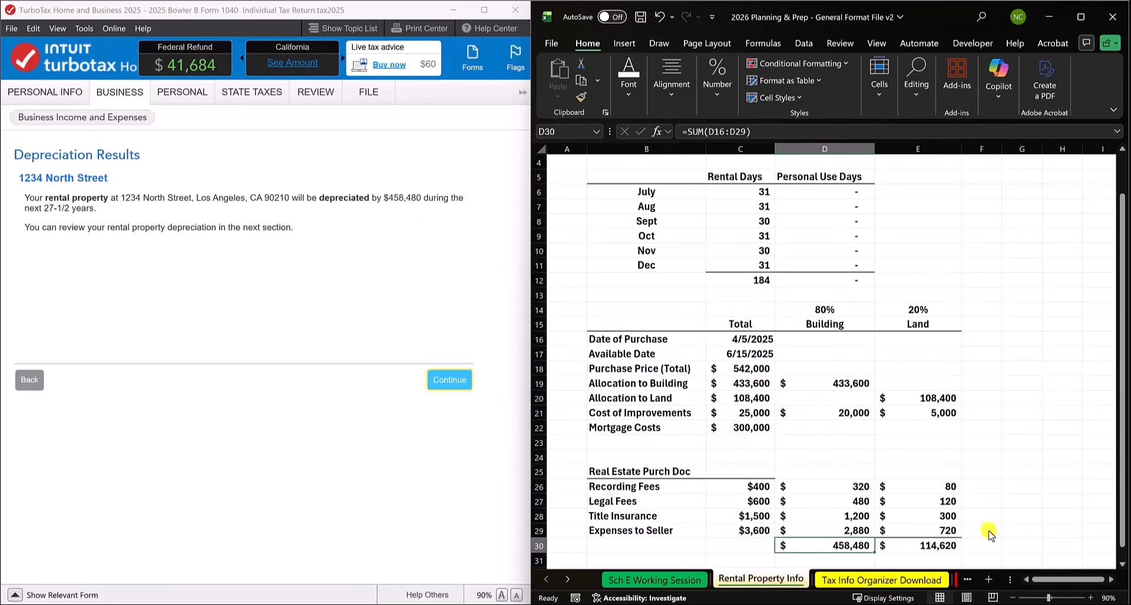
pyautogui.click(906, 547)
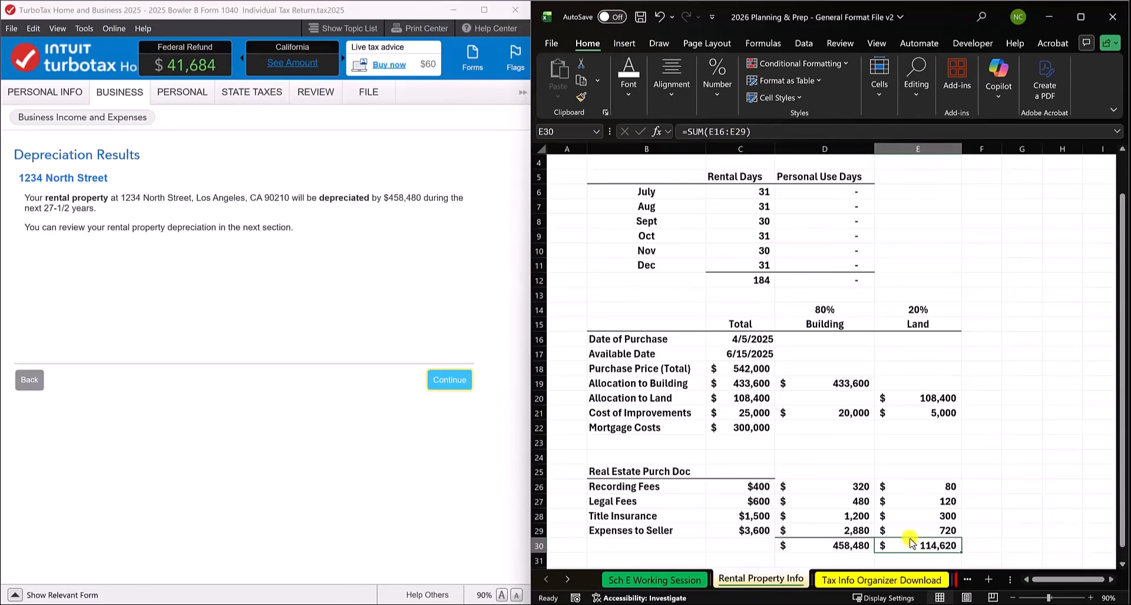
# Step: Switch TurboTax to the forms view and display the rental's full-width Depr Report (Page 1) under the Schedule E worksheet
pyautogui.click(450, 379)
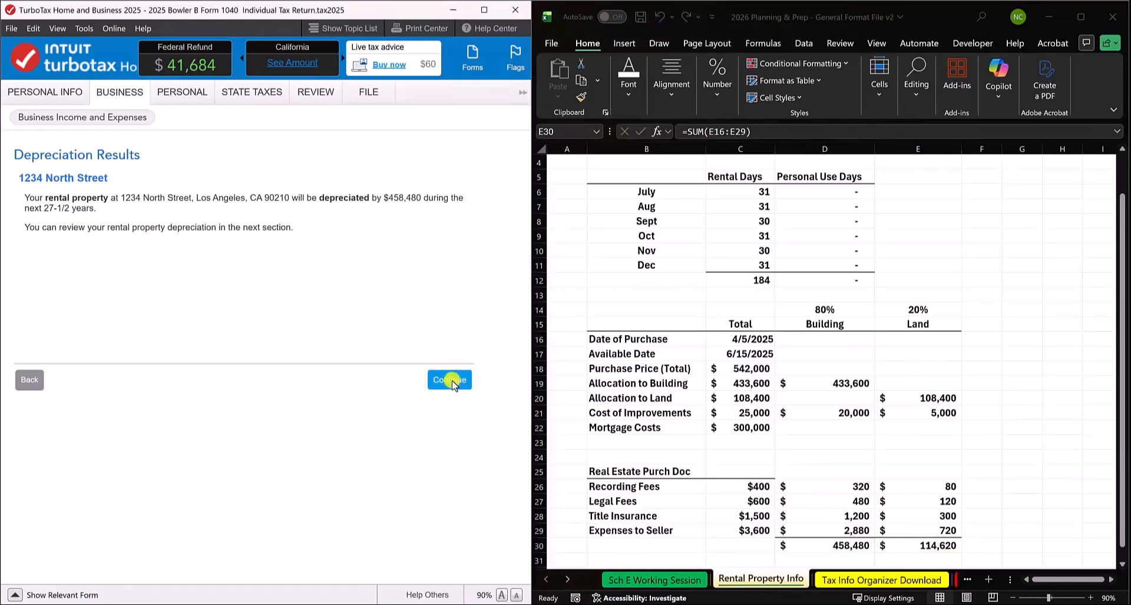
pyautogui.click(472, 62)
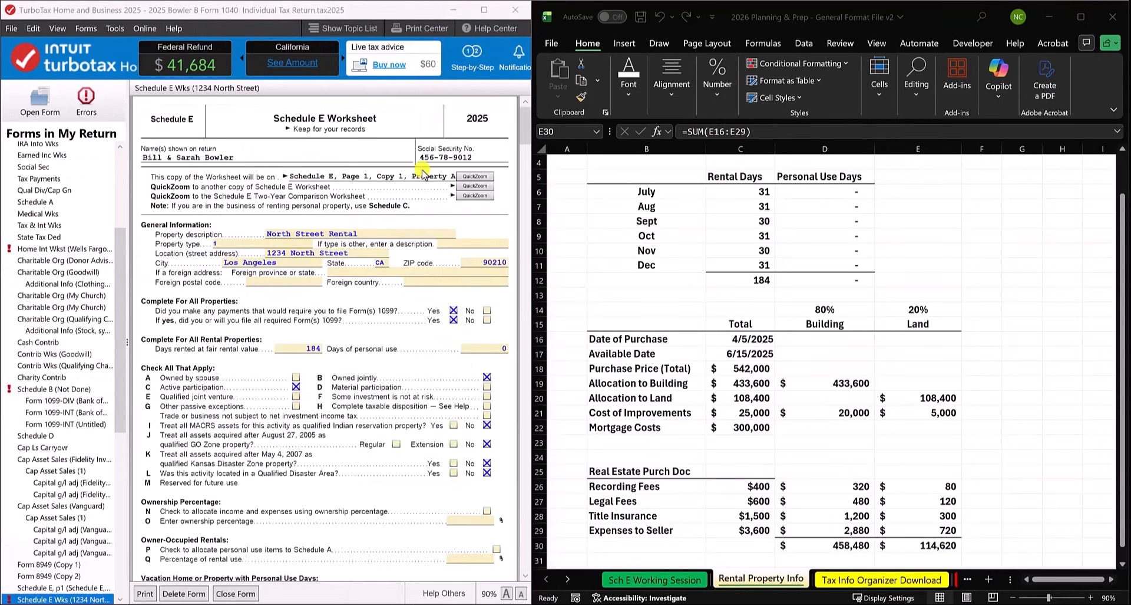
pyautogui.scroll(-2, 73, 280)
pyautogui.scroll(-2, 79, 282)
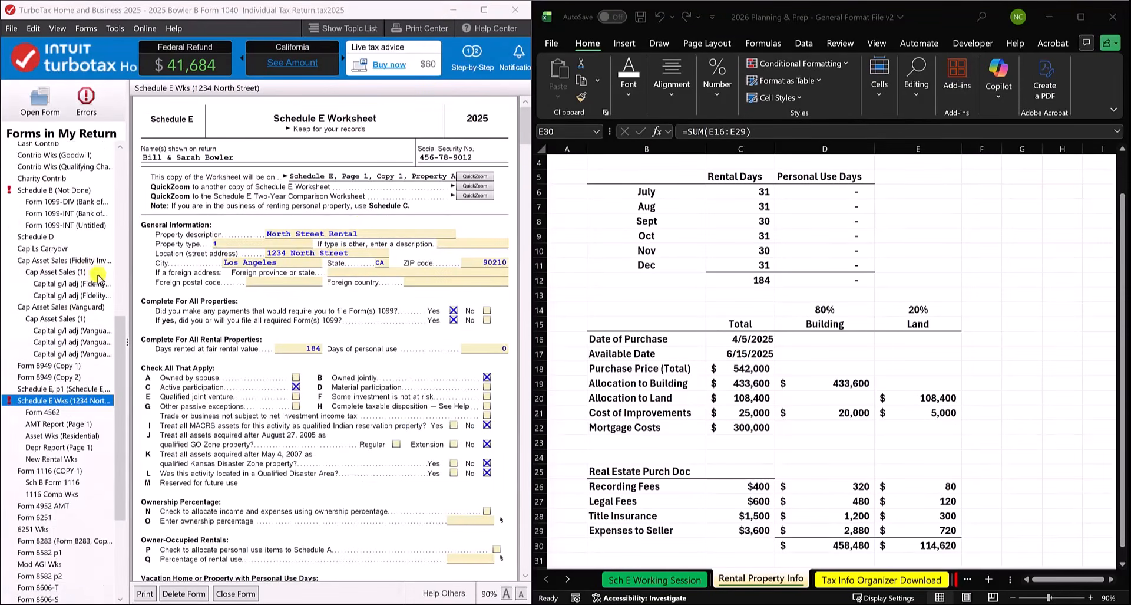
pyautogui.click(50, 448)
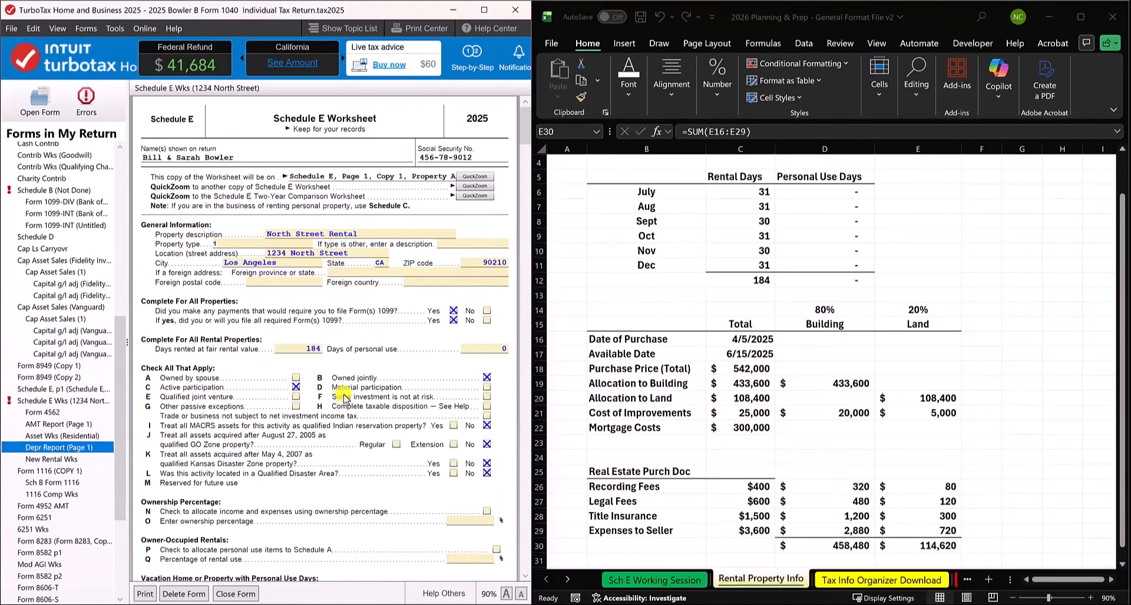
pyautogui.click(100, 447)
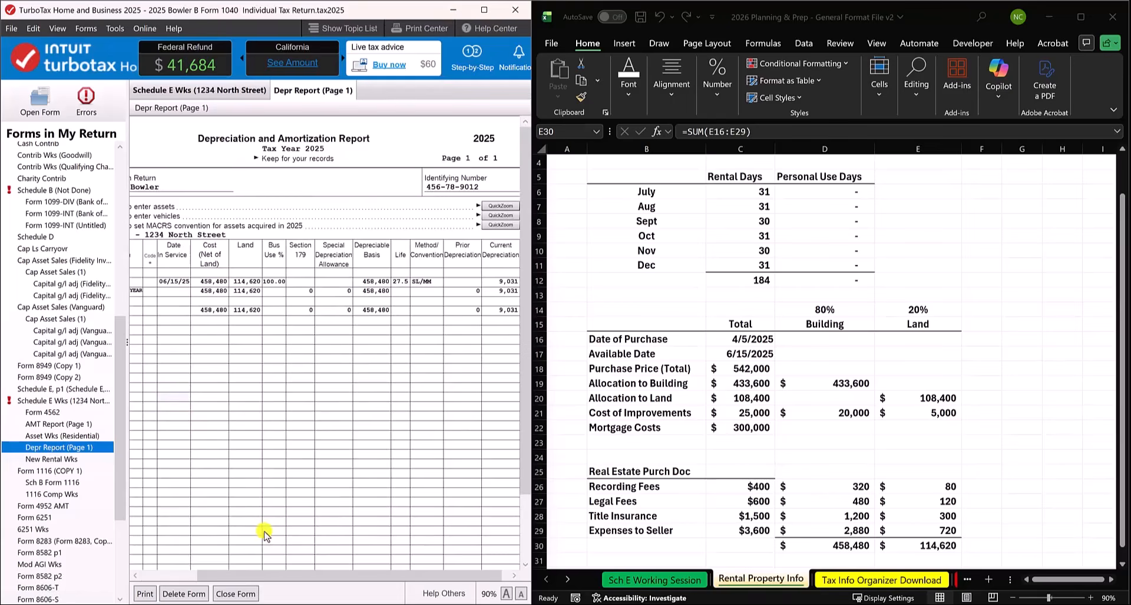
pyautogui.moveTo(286, 576); pyautogui.dragTo(240, 574)
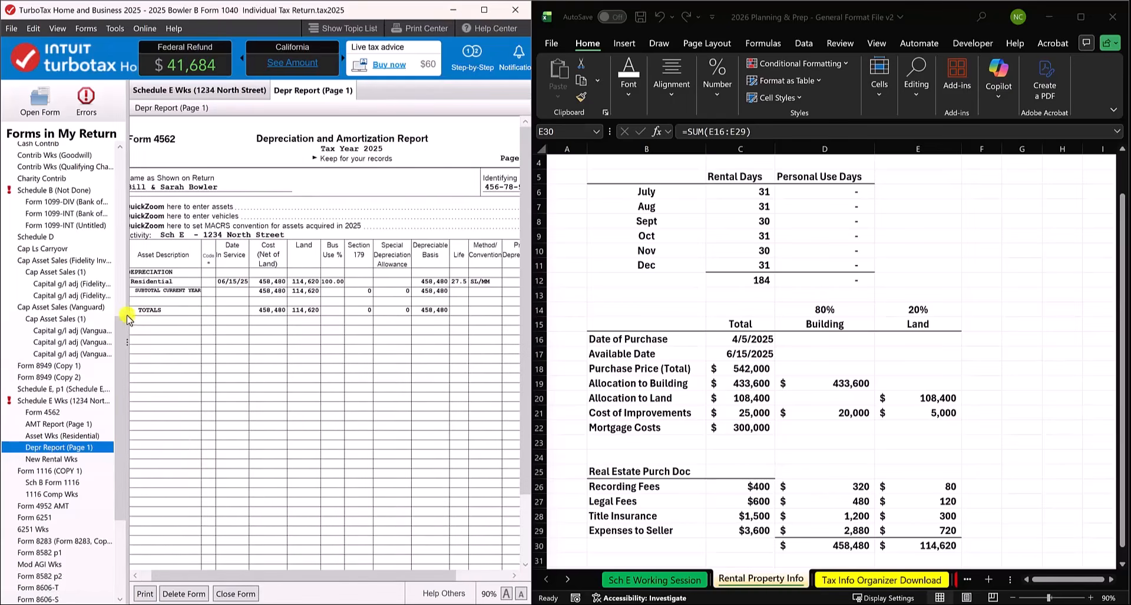
pyautogui.moveTo(126, 320); pyautogui.dragTo(48, 318)
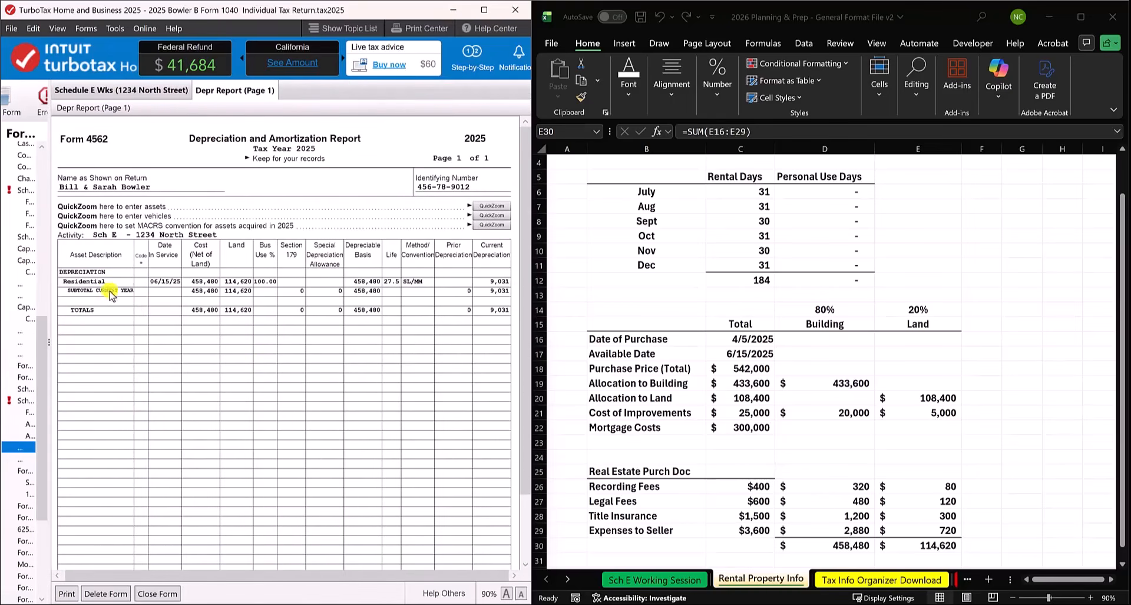
# Step: Check the Residential asset's in-service date, cost, land, life and method in the depreciation report against Excel's building total
pyautogui.click(89, 282)
pyautogui.click(177, 287)
pyautogui.click(185, 283)
pyautogui.click(188, 283)
pyautogui.click(816, 549)
pyautogui.click(814, 549)
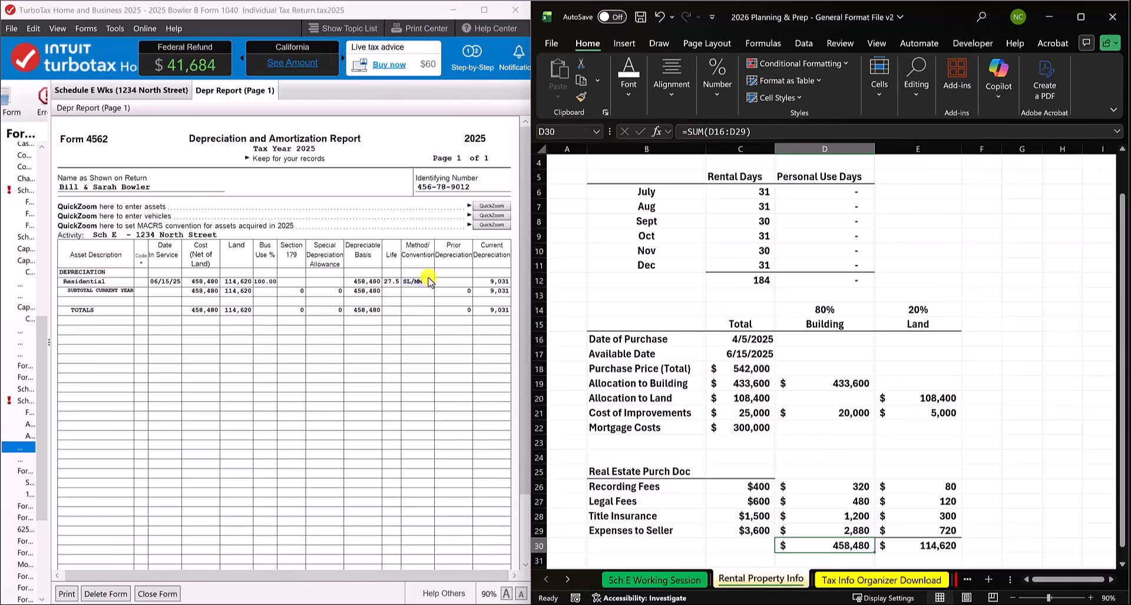
pyautogui.click(526, 149)
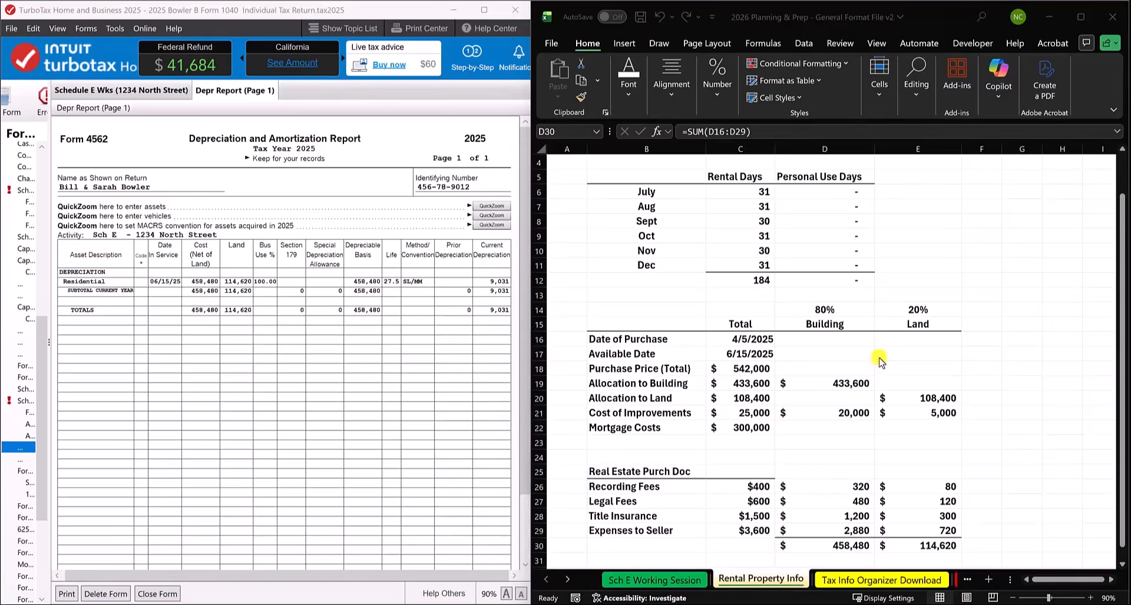
# Step: Enter the 27.5-year depreciation life in D31, below the building total in Excel
pyautogui.scroll(-4, 880, 348)
pyautogui.click(825, 371)
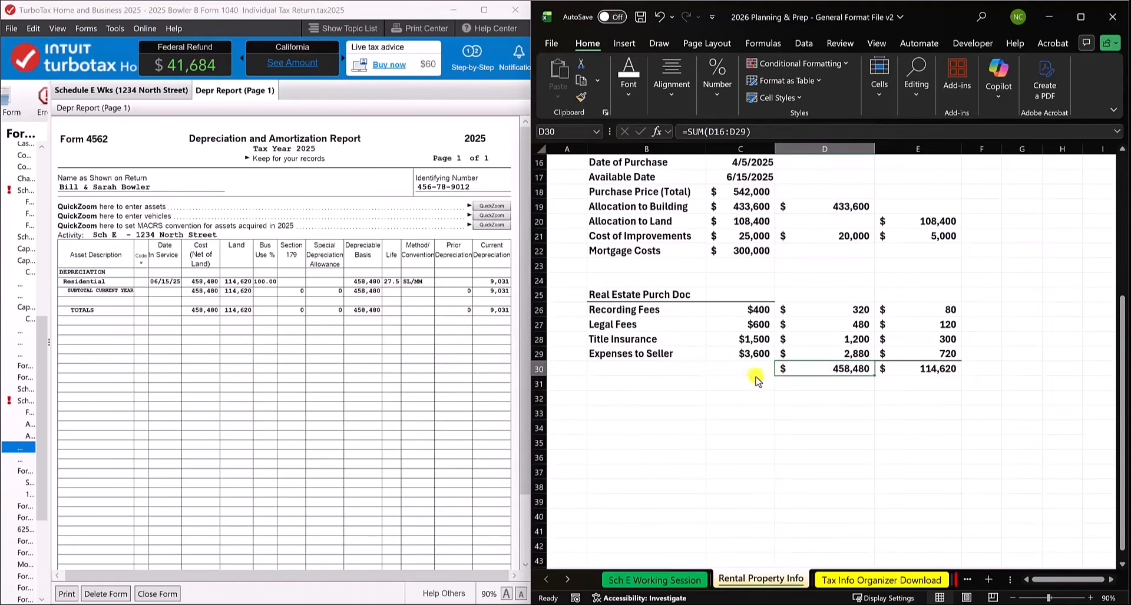
pyautogui.click(857, 382)
pyautogui.write('27.5')
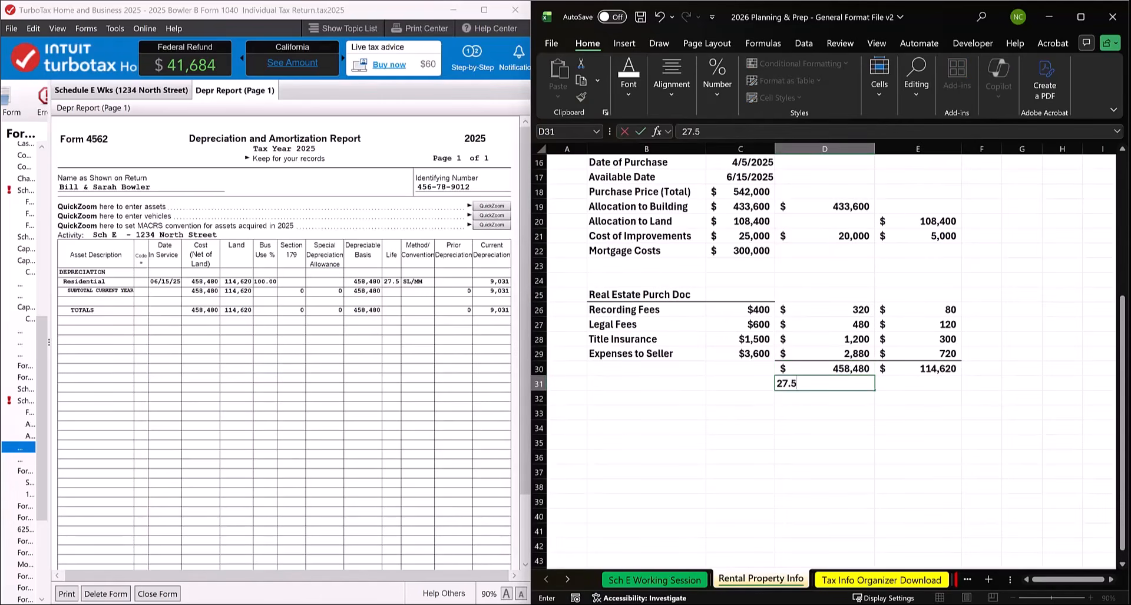
pyautogui.press('Return')
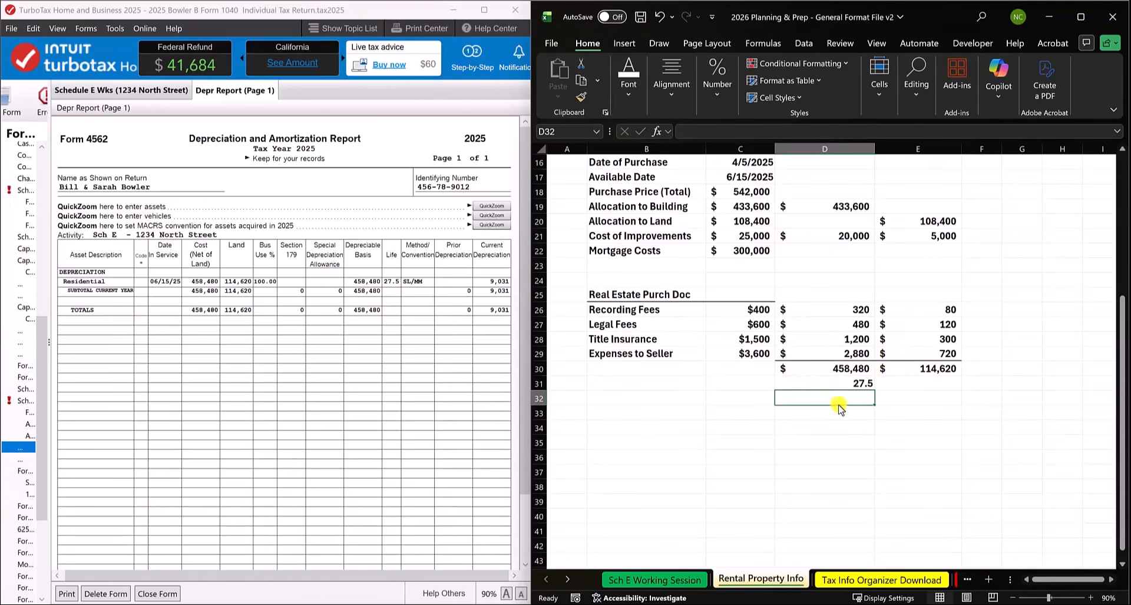
# Step: Calculate the full-year building depreciation in D32 with =D30/D31
pyautogui.write('=')
pyautogui.click(834, 370)
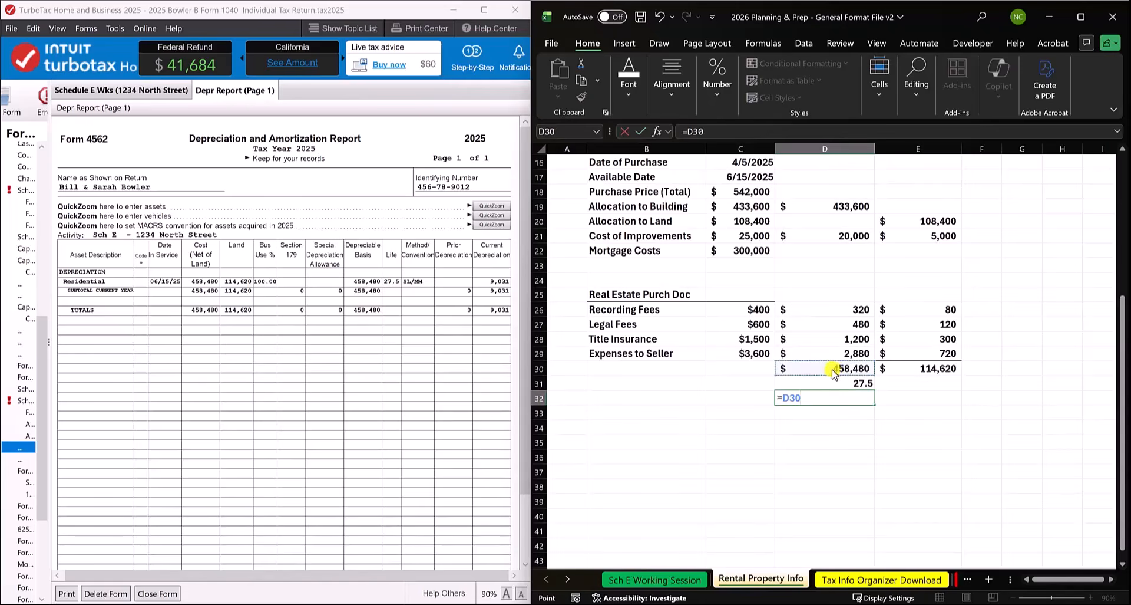
pyautogui.write('/')
pyautogui.click(841, 384)
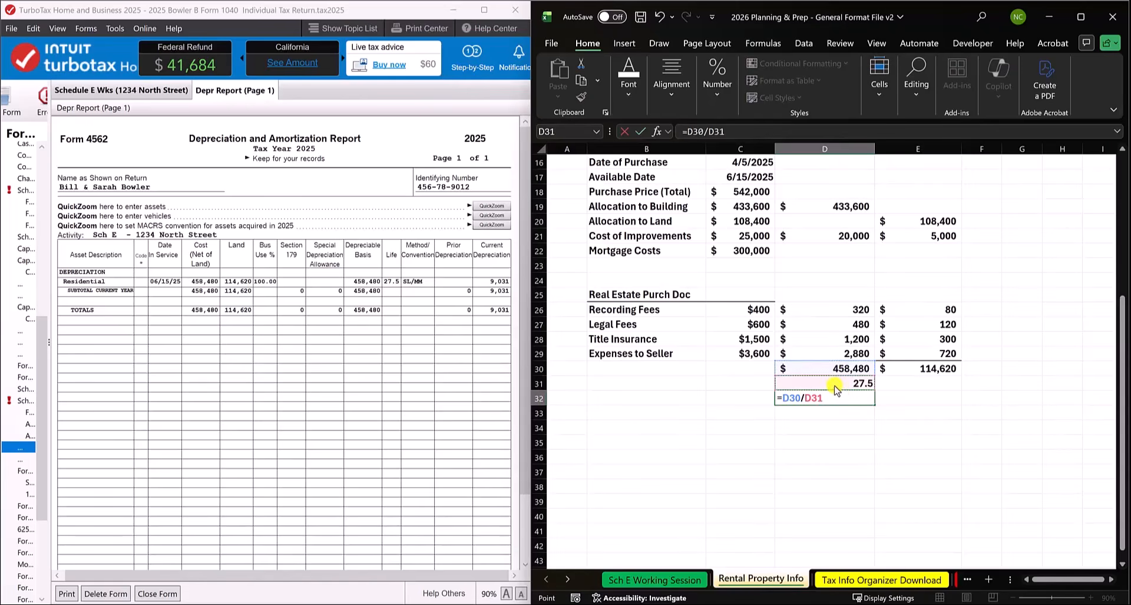
pyautogui.press('Return')
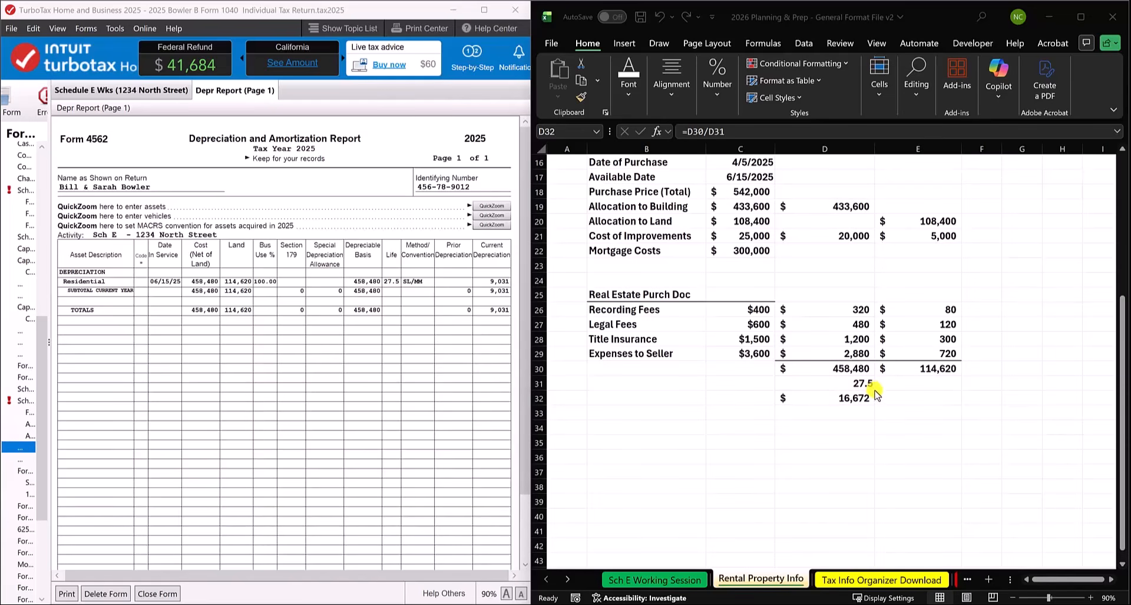
# Step: Calculate the monthly depreciation in D33 with =D32/12
pyautogui.click(838, 414)
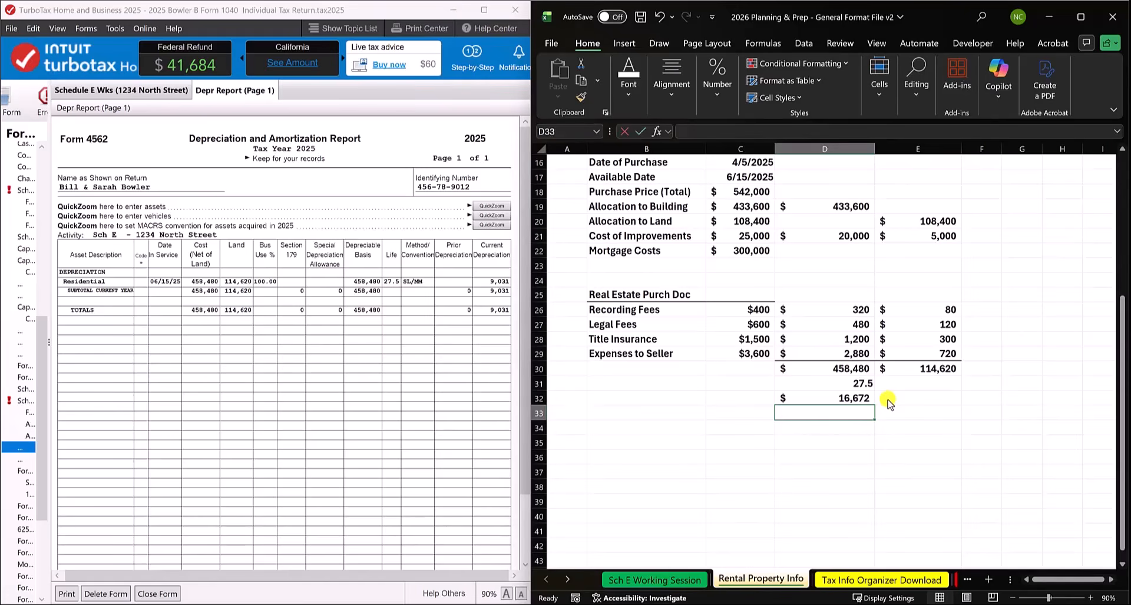
pyautogui.write('=')
pyautogui.click(859, 400)
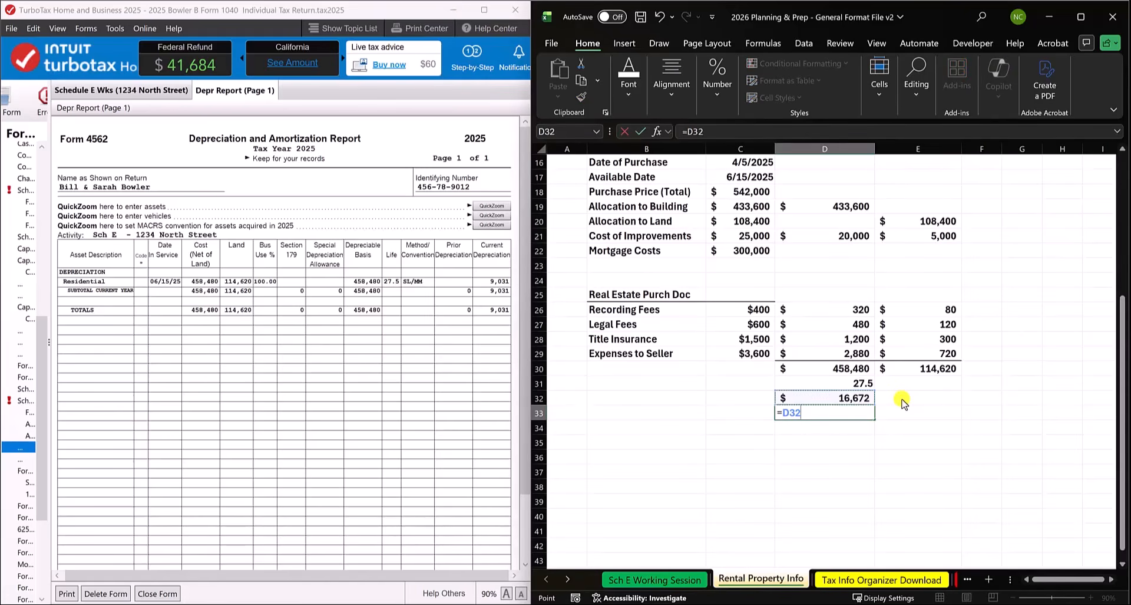
pyautogui.write('/12')
pyautogui.press('Return')
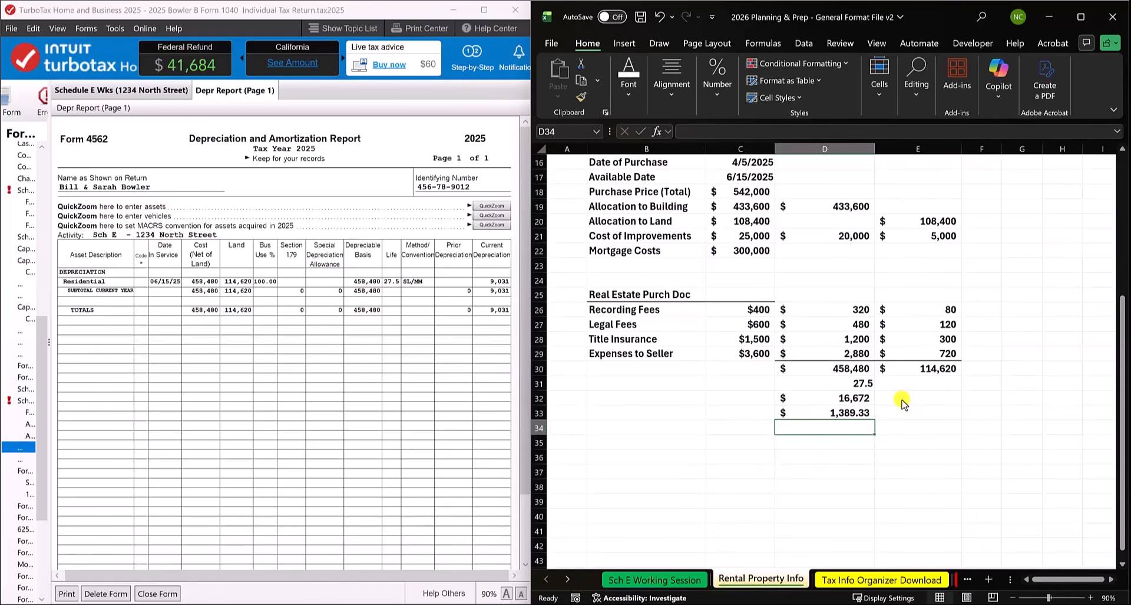
# Step: Format cells D30:D39 as accounting currency with no decimal places
pyautogui.click(827, 412)
pyautogui.moveTo(823, 368); pyautogui.dragTo(828, 500)
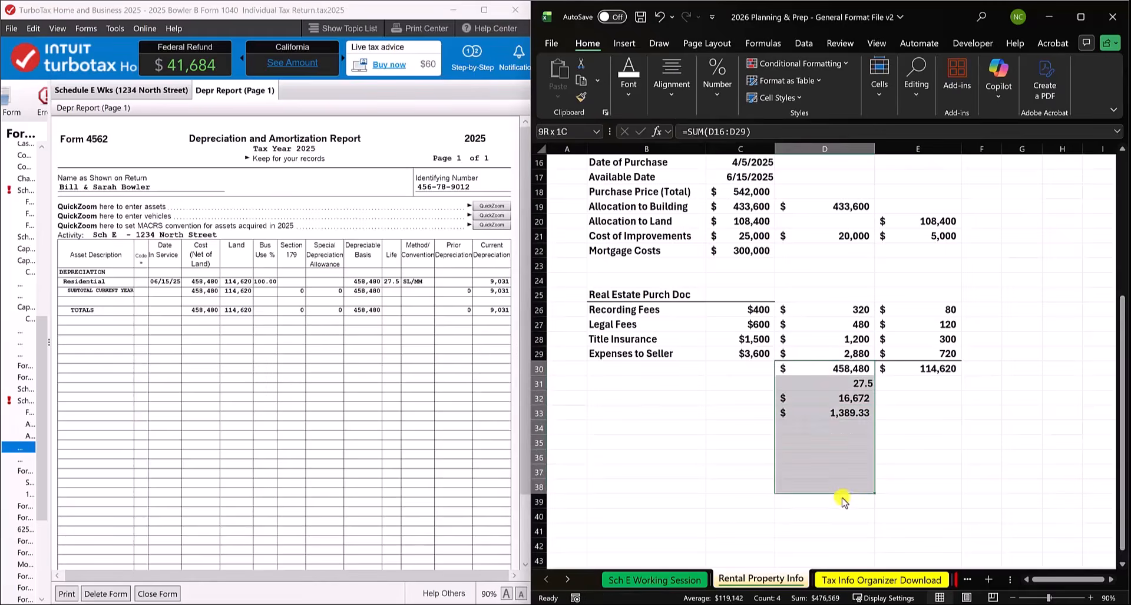
pyautogui.rightClick(840, 460)
pyautogui.click(996, 474)
pyautogui.click(996, 490)
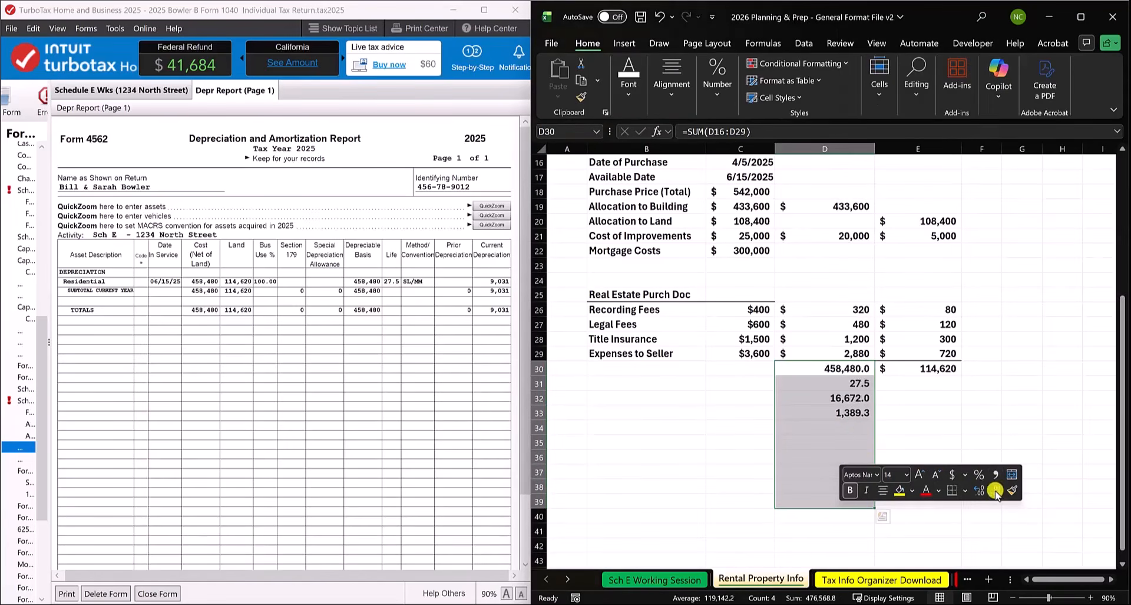
pyautogui.click(995, 489)
pyautogui.click(952, 475)
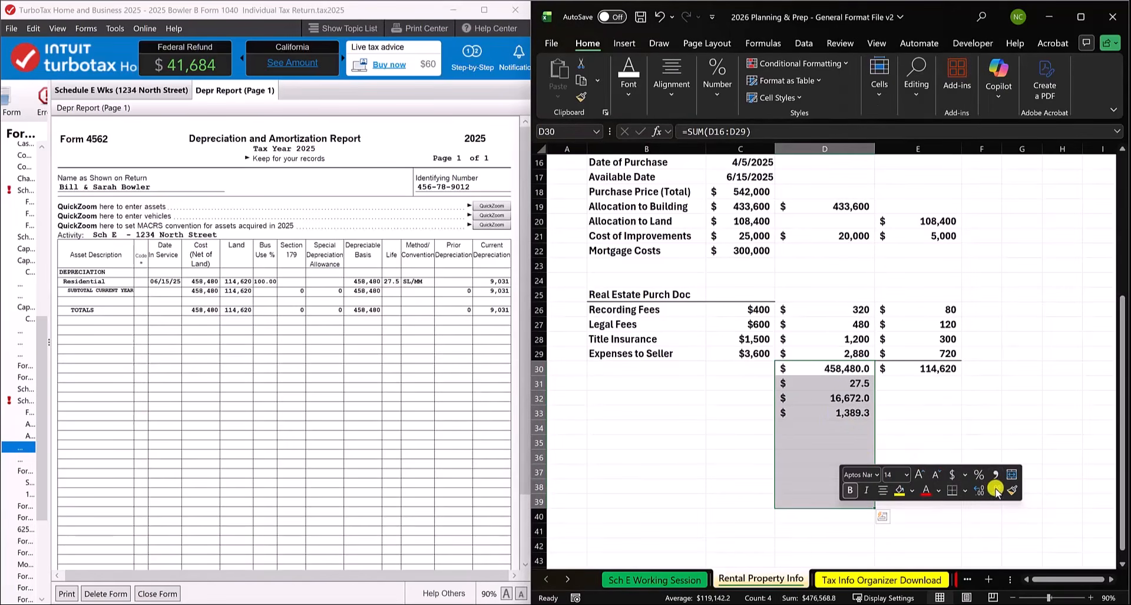
pyautogui.click(838, 416)
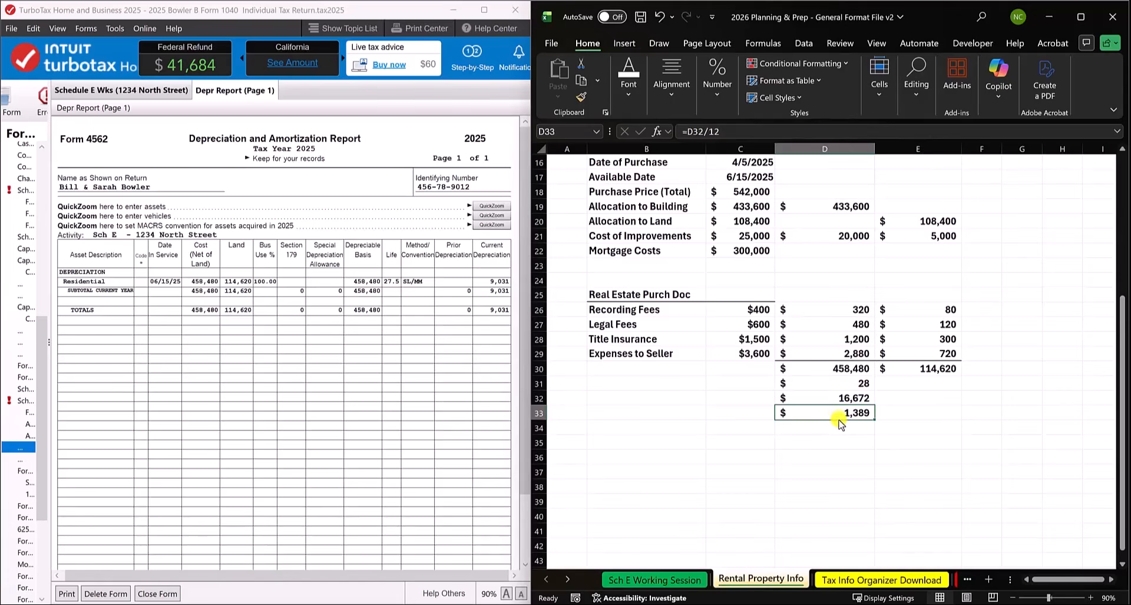
# Step: Enter 6.5 months in D34, based on the available date and mid-month convention, and show it with one decimal place
pyautogui.click(842, 429)
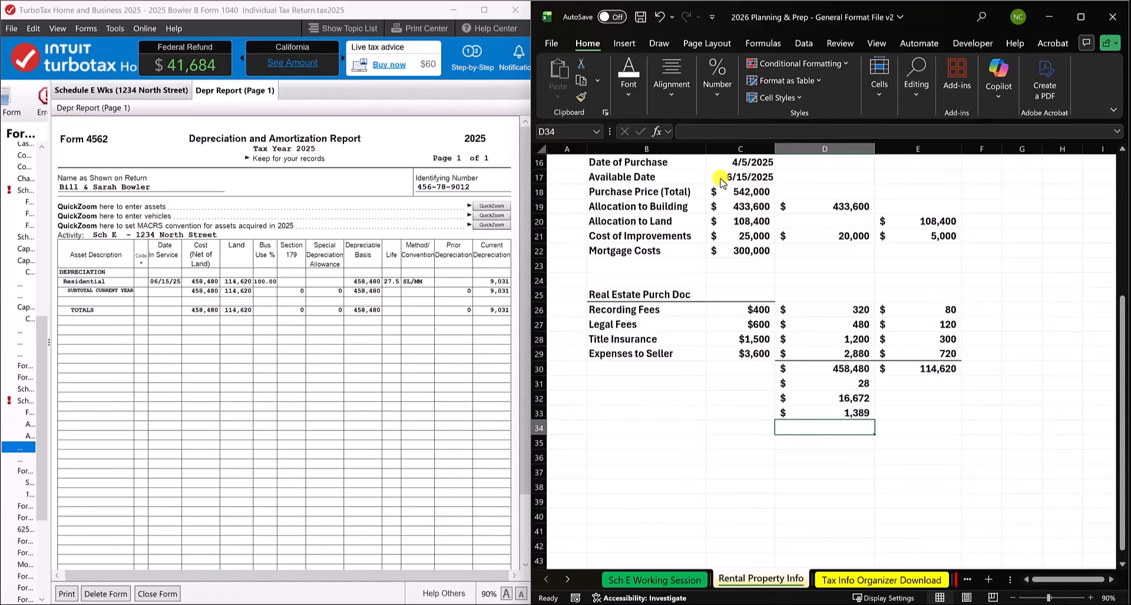
pyautogui.click(425, 282)
pyautogui.click(723, 178)
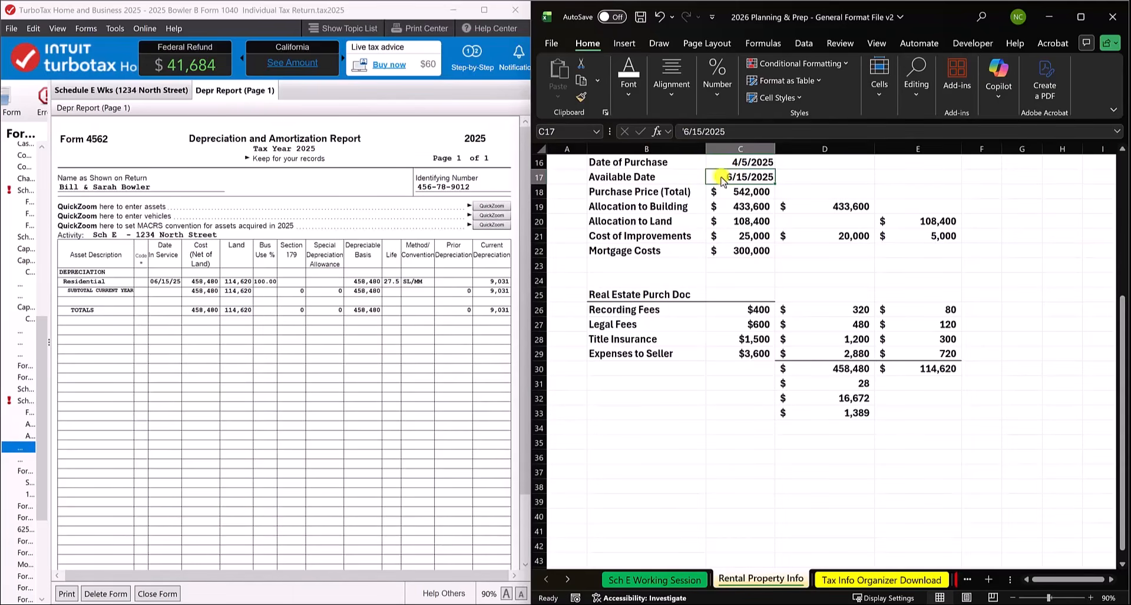
pyautogui.click(848, 432)
pyautogui.write('6.5')
pyautogui.press('Return')
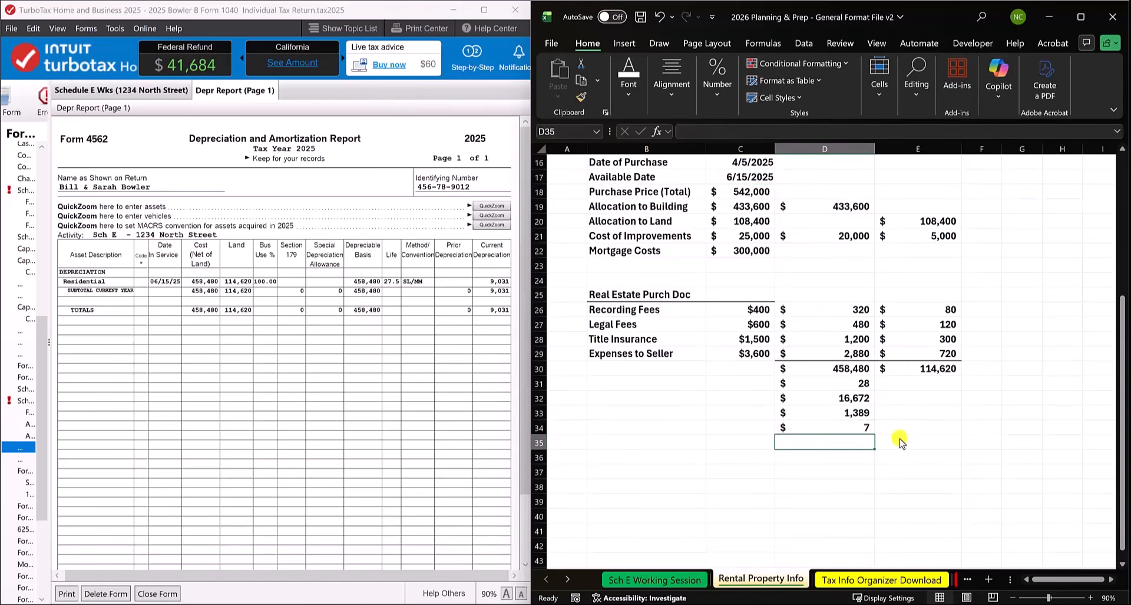
pyautogui.rightClick(860, 428)
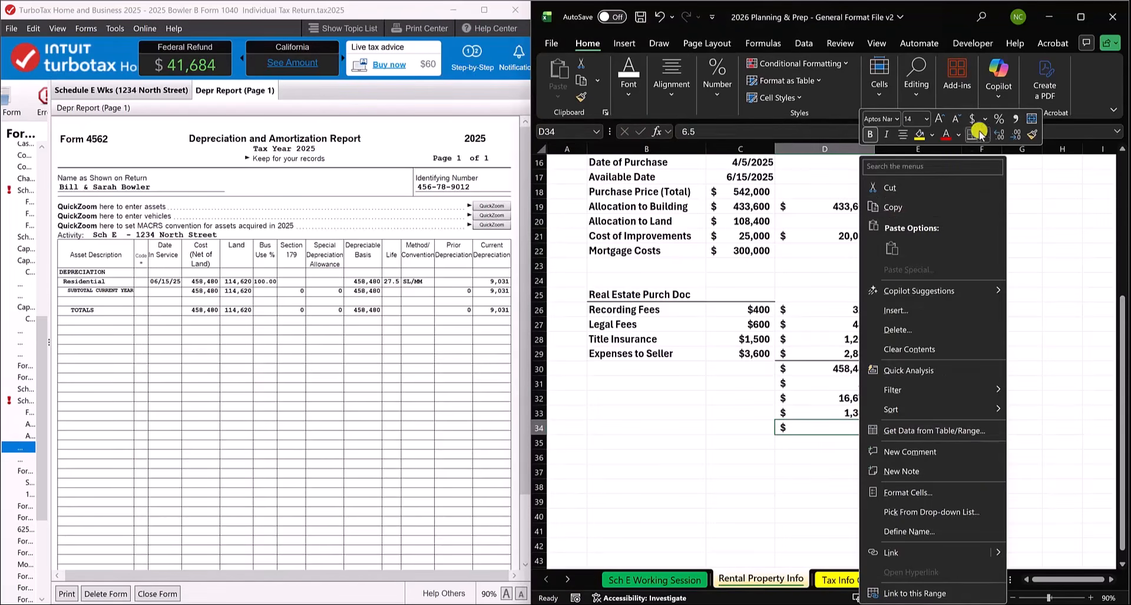
pyautogui.click(1000, 134)
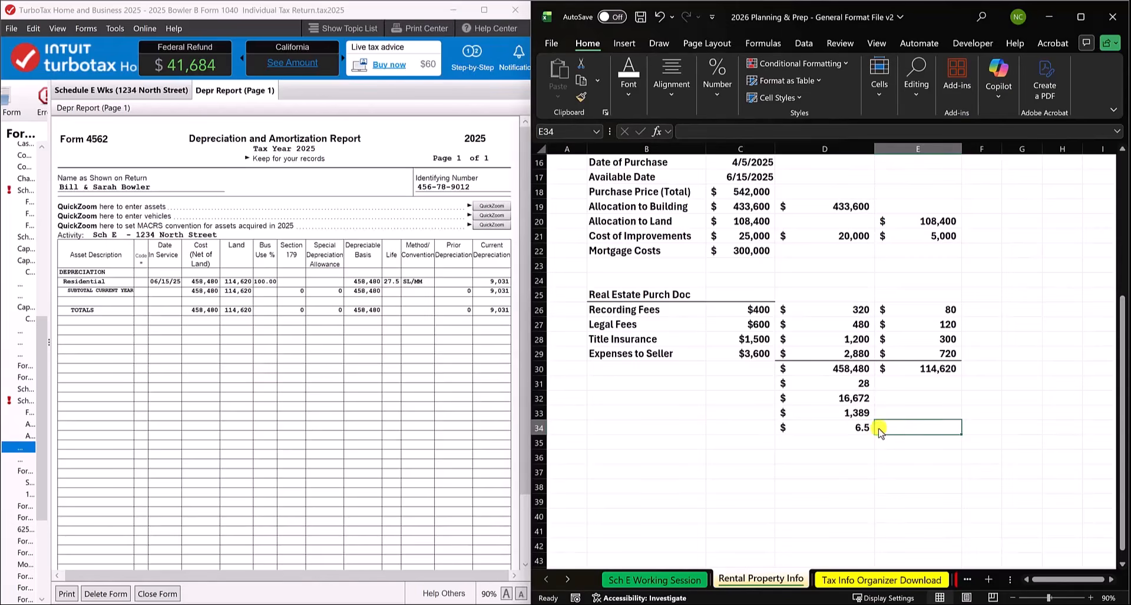
# Step: Calculate the 2025 depreciation in D35 with =D33*D34 and compare it with the Residential asset's current depreciation in the report
pyautogui.click(833, 412)
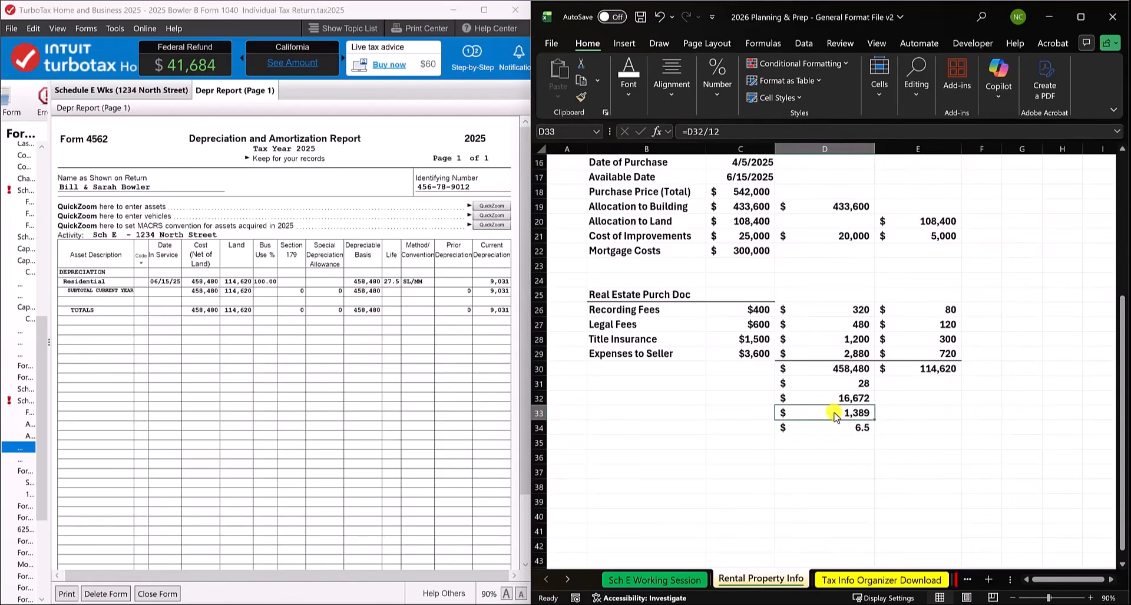
pyautogui.click(861, 447)
pyautogui.write('=')
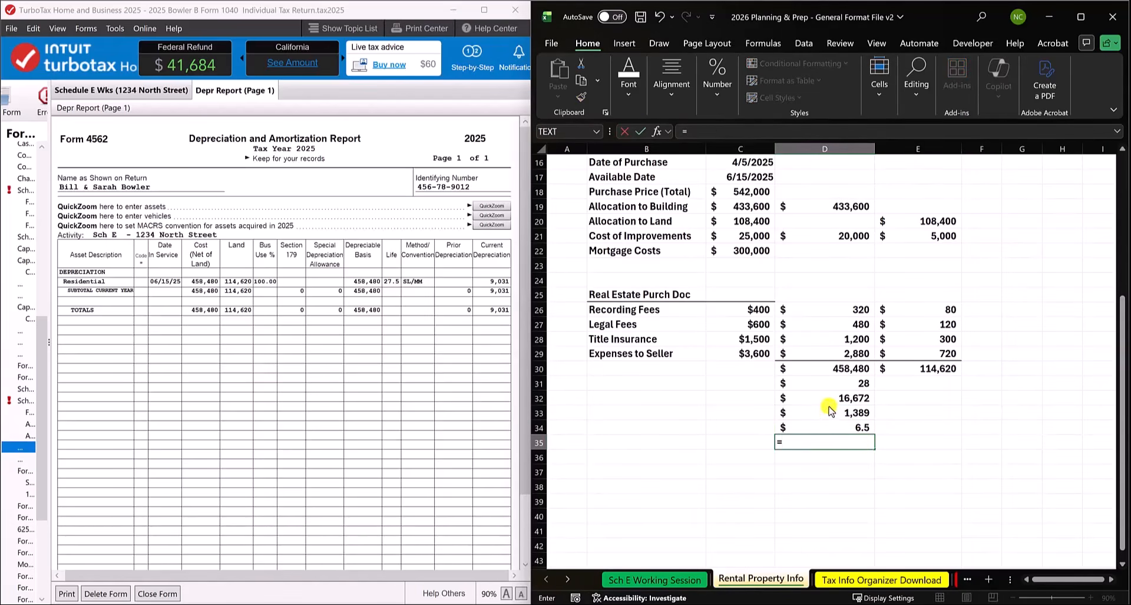
pyautogui.click(828, 413)
pyautogui.write('*')
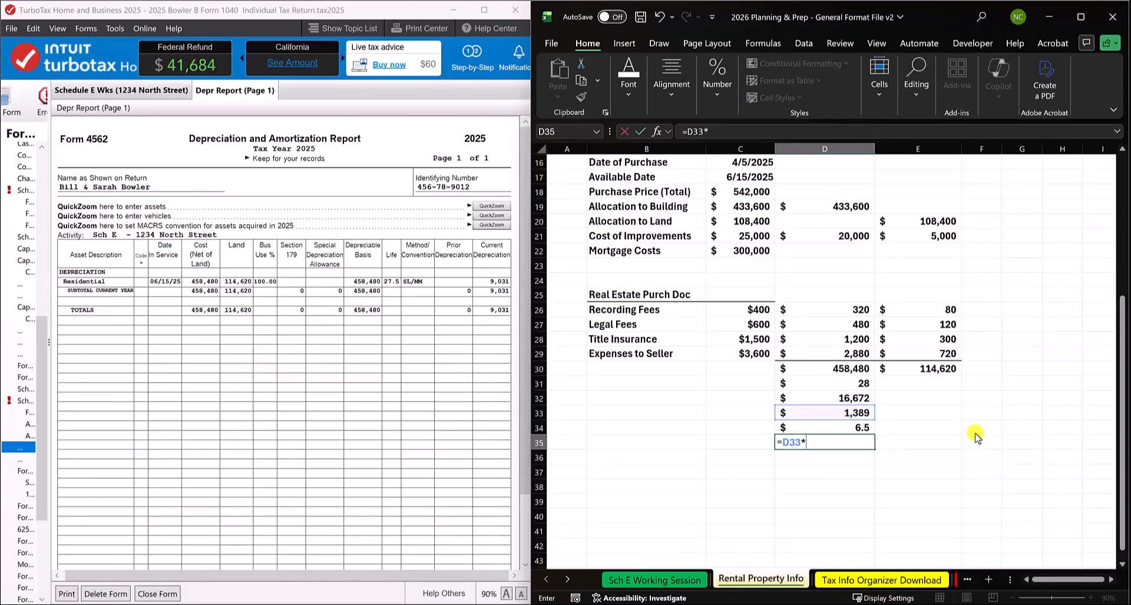
pyautogui.click(846, 429)
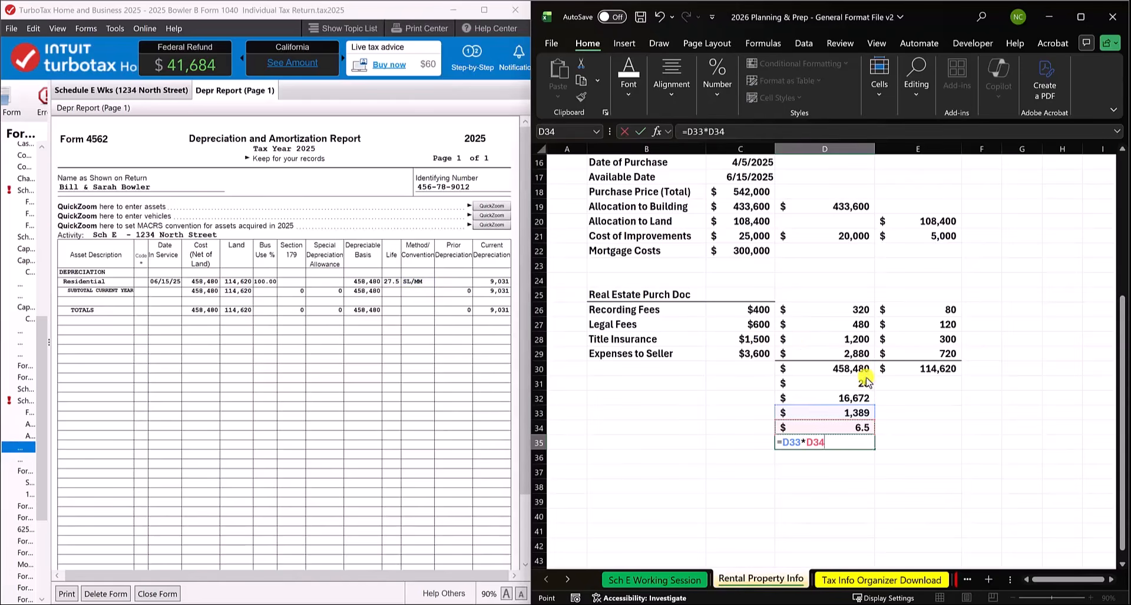
pyautogui.press('Return')
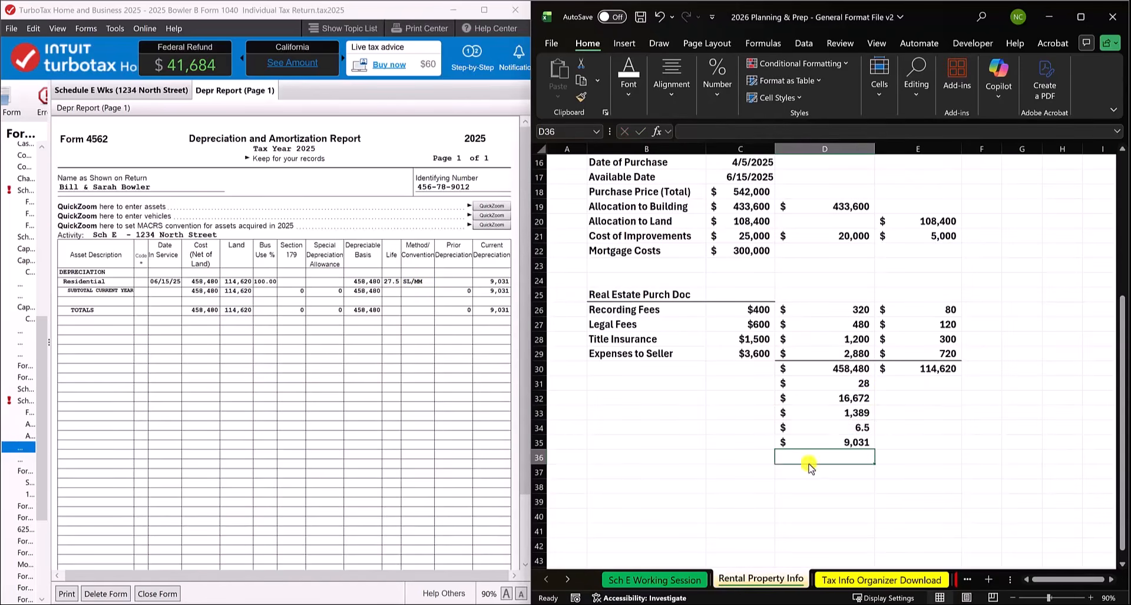
pyautogui.click(821, 446)
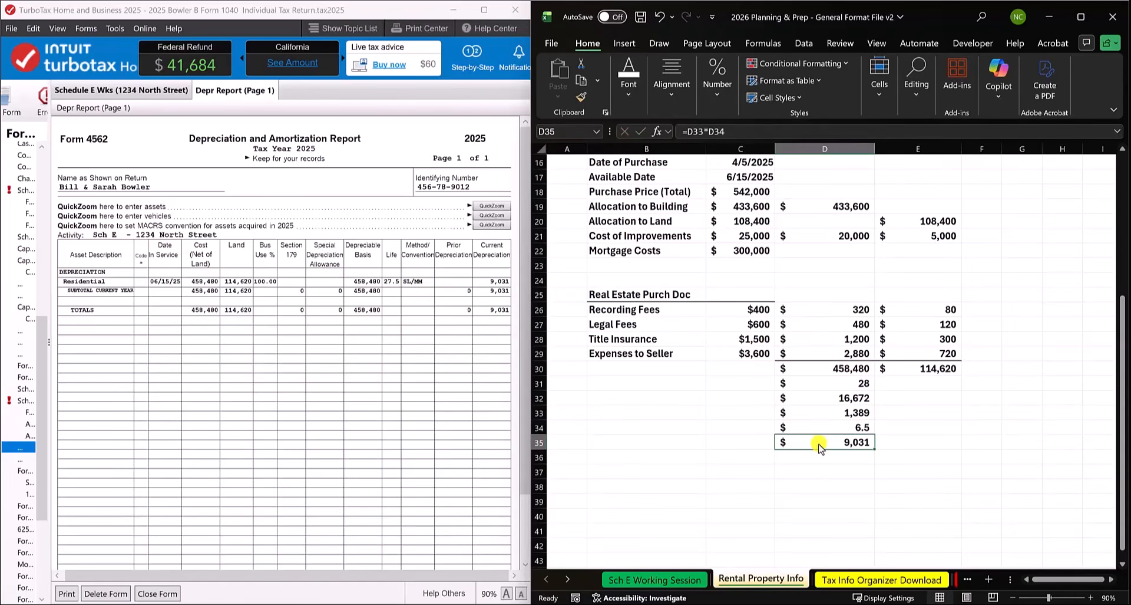
pyautogui.click(481, 282)
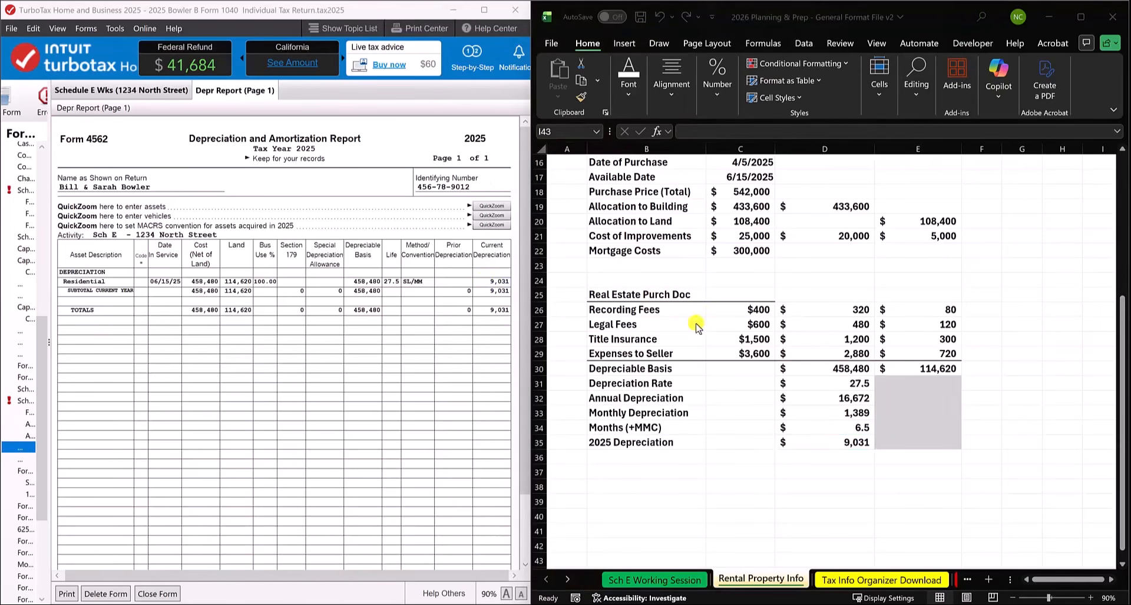
# Step: Review the depreciable basis in row 30 and the building and land columns that feed it in Excel
pyautogui.click(698, 383)
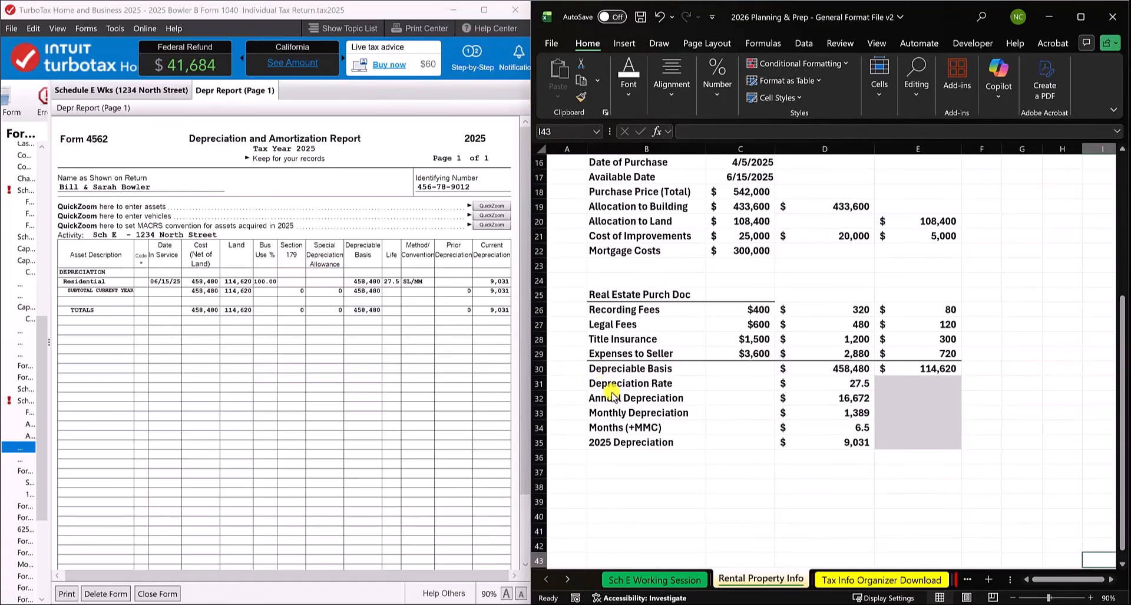
pyautogui.moveTo(670, 370); pyautogui.dragTo(823, 372)
pyautogui.click(824, 372)
pyautogui.scroll(2, 901, 245)
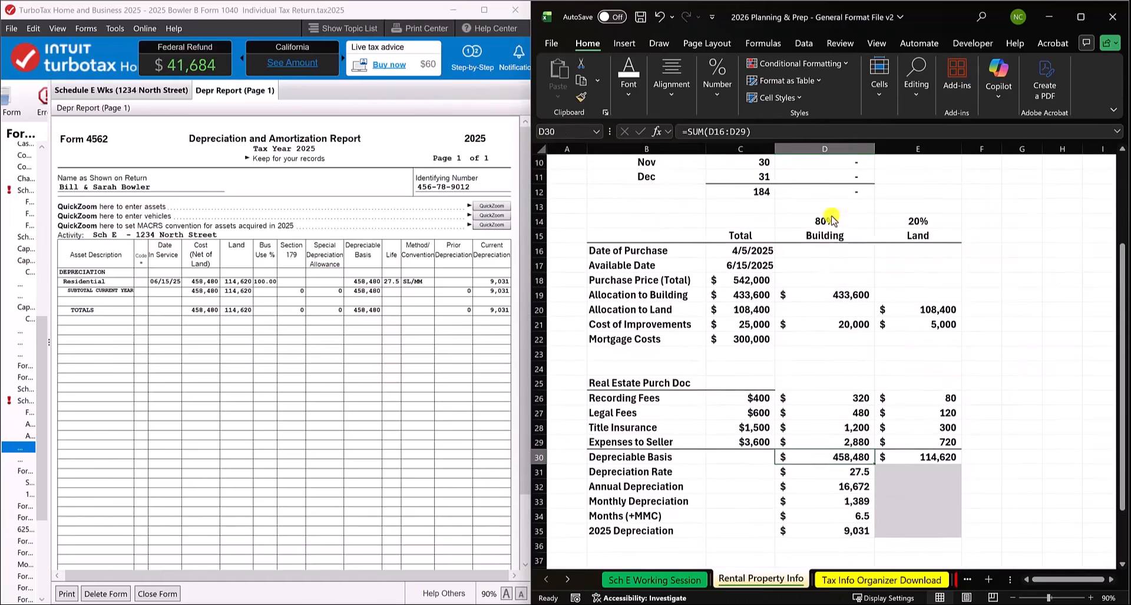
pyautogui.moveTo(828, 219); pyautogui.dragTo(825, 502)
pyautogui.moveTo(931, 223); pyautogui.dragTo(925, 502)
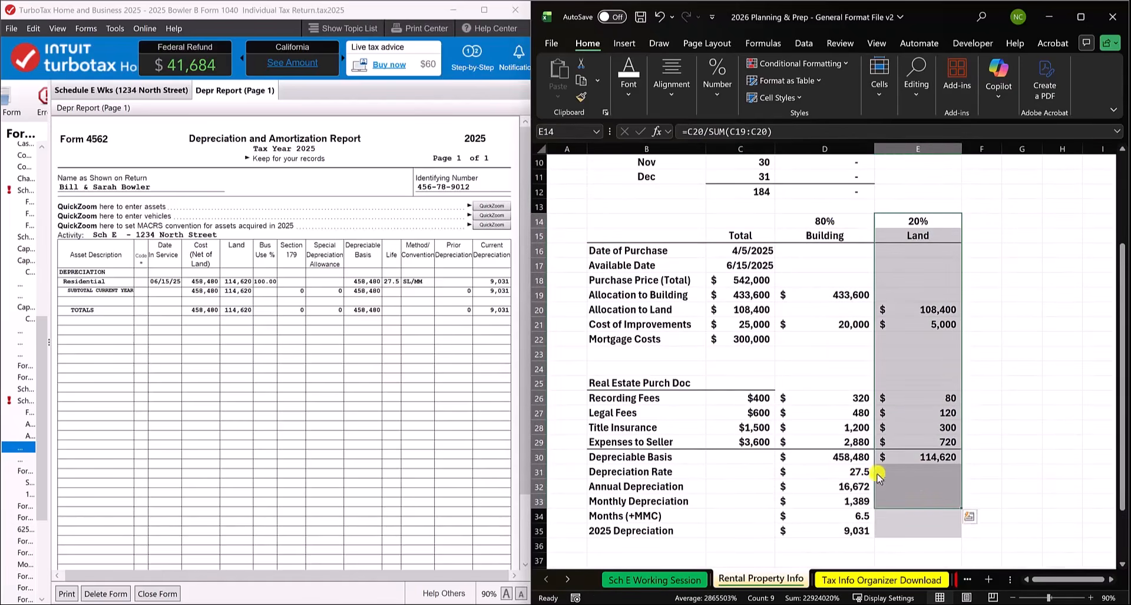
# Step: Check the depreciation rate, annual, monthly, months and 2025 depreciation cells in Excel against the report's current depreciation for the Residential asset
pyautogui.click(812, 471)
pyautogui.scroll(-1, 811, 466)
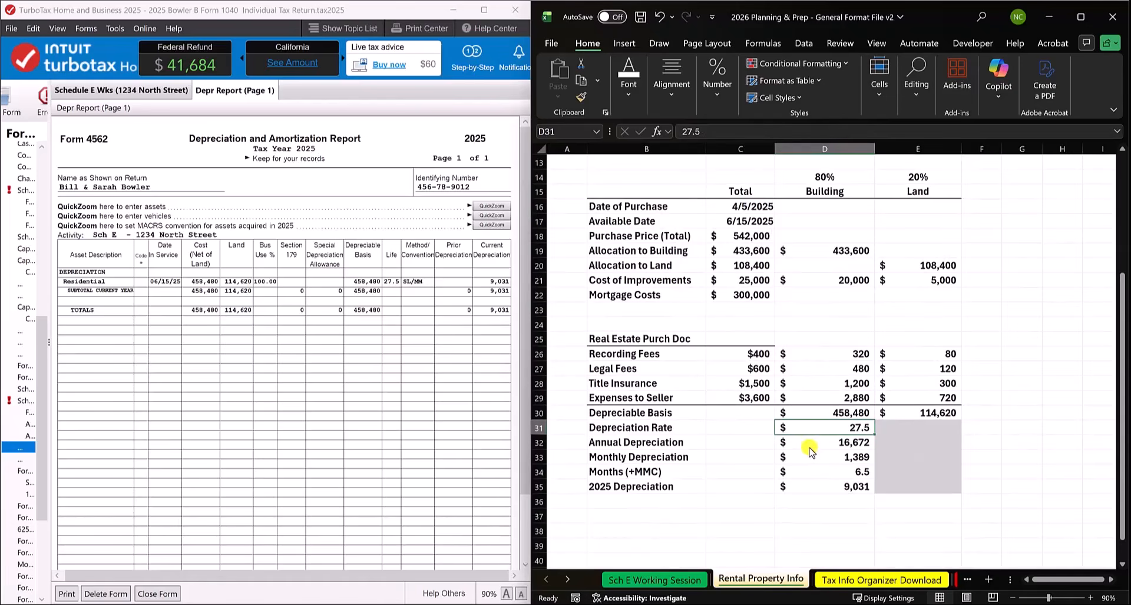
pyautogui.click(812, 446)
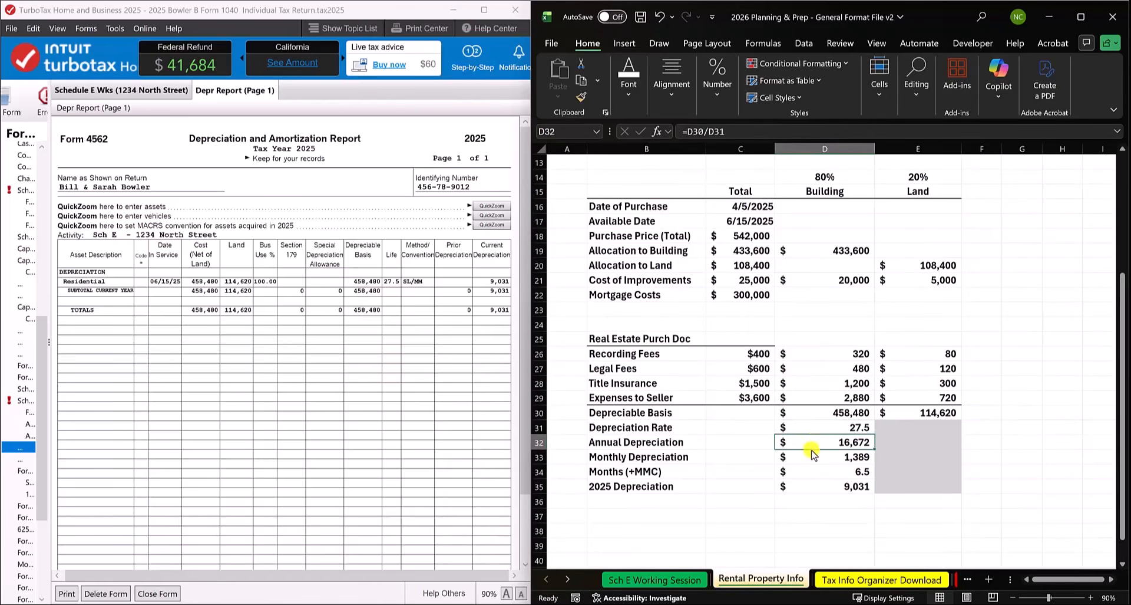
pyautogui.click(813, 460)
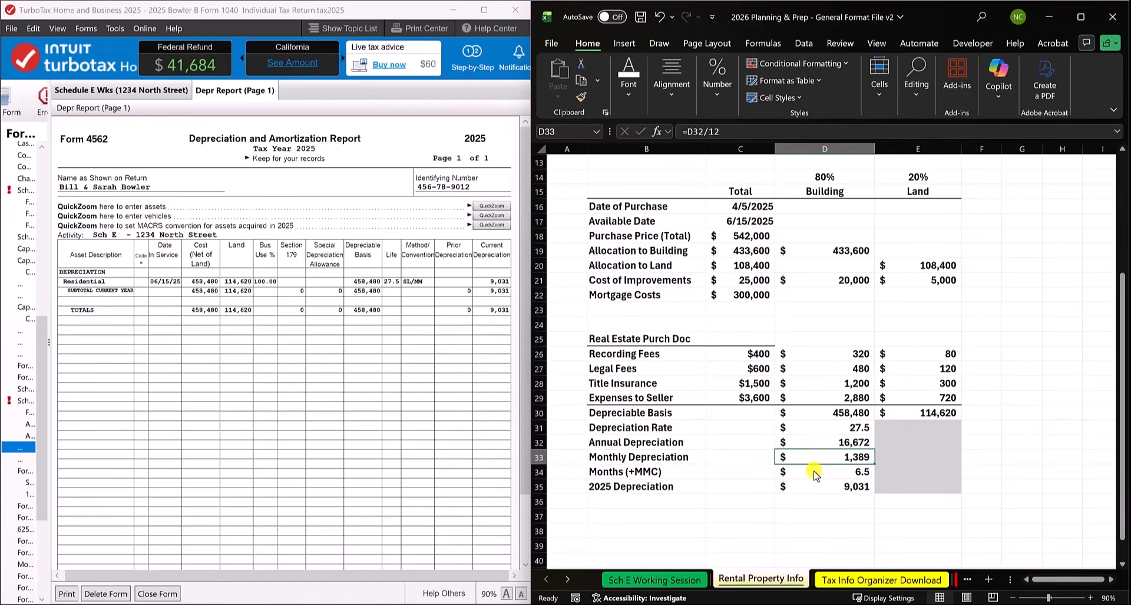
pyautogui.click(814, 474)
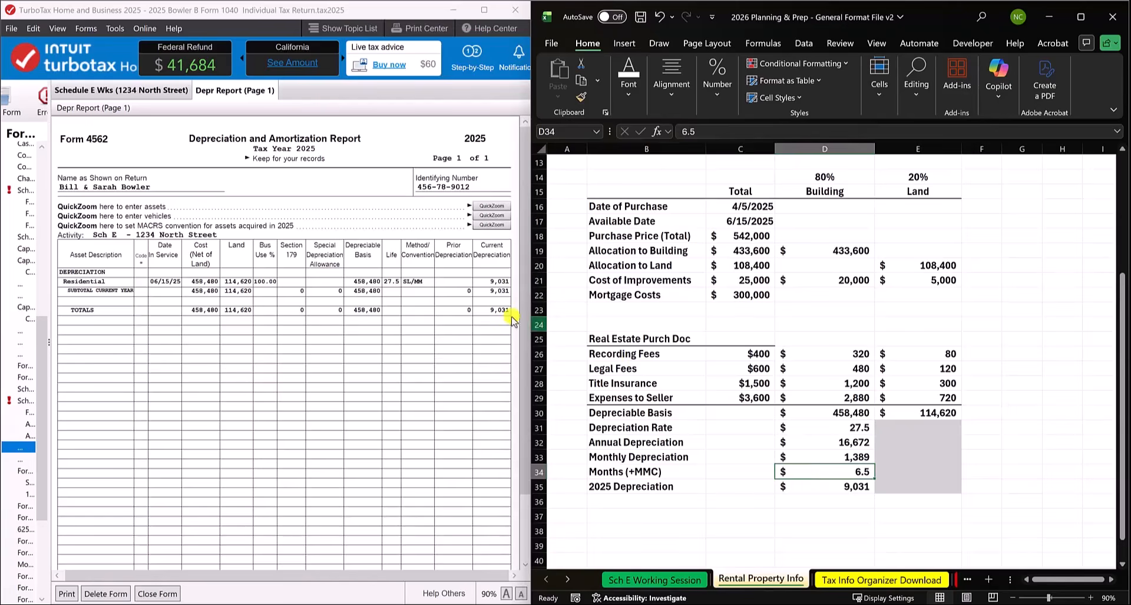
pyautogui.click(814, 502)
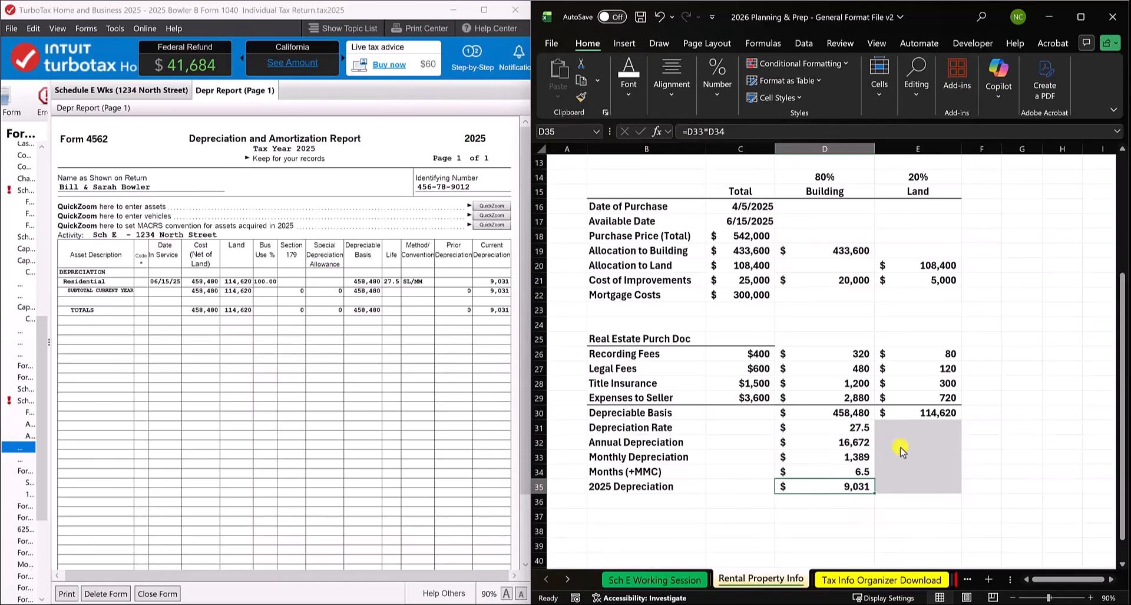
pyautogui.click(483, 282)
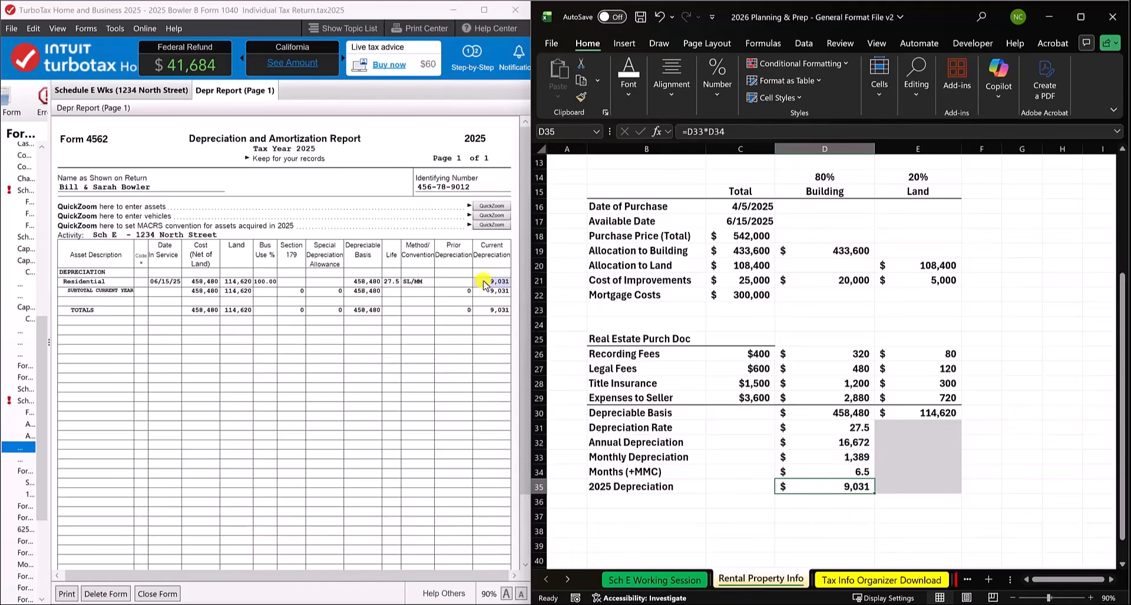